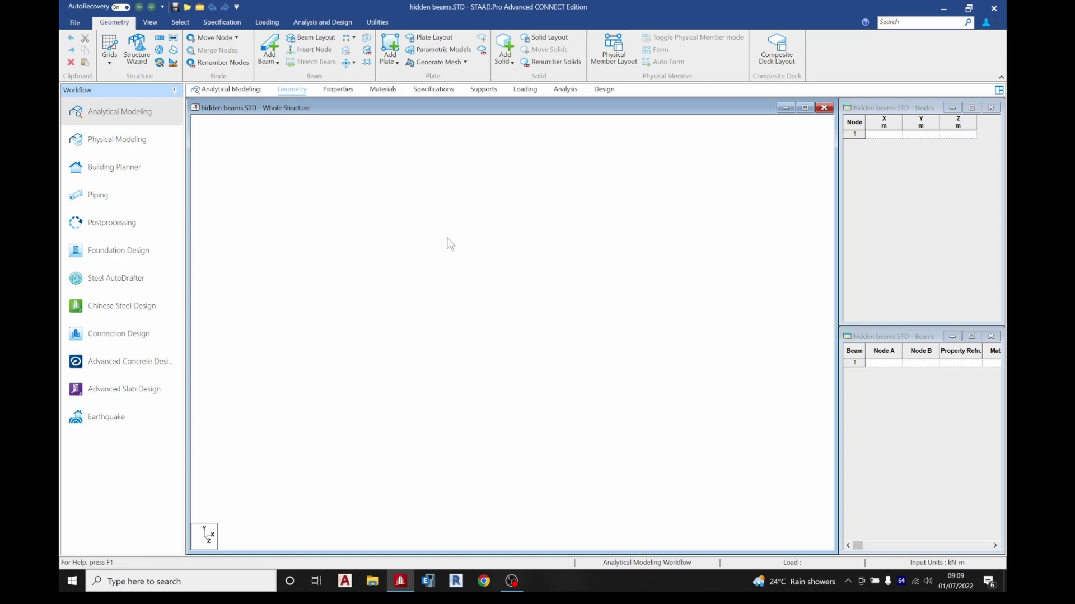
Step: Create the first node at the origin with coordinates 0, 0, 0 m
click(880, 135)
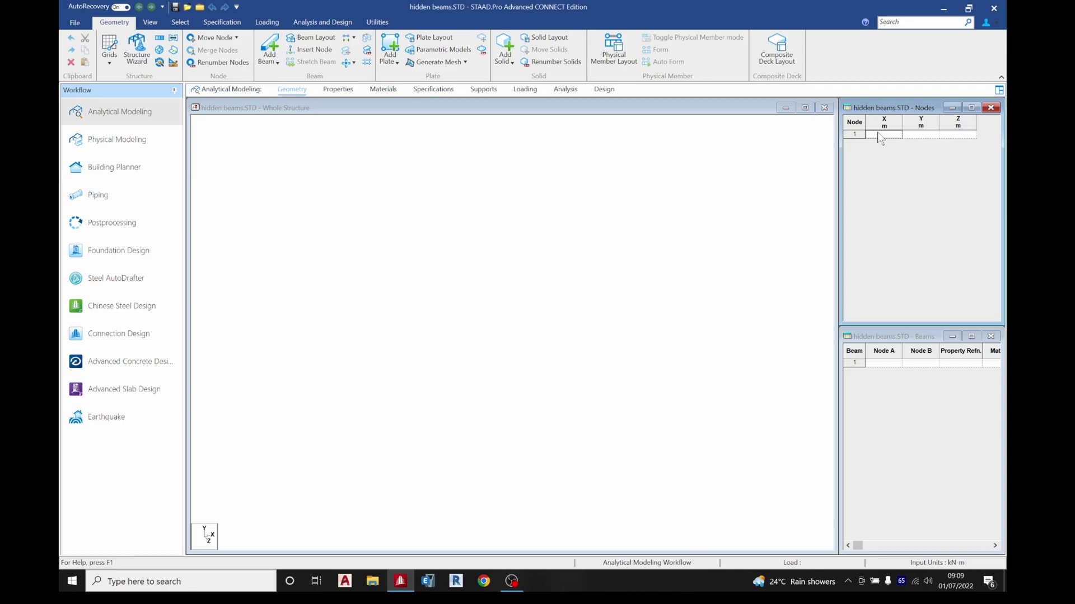
text(0)
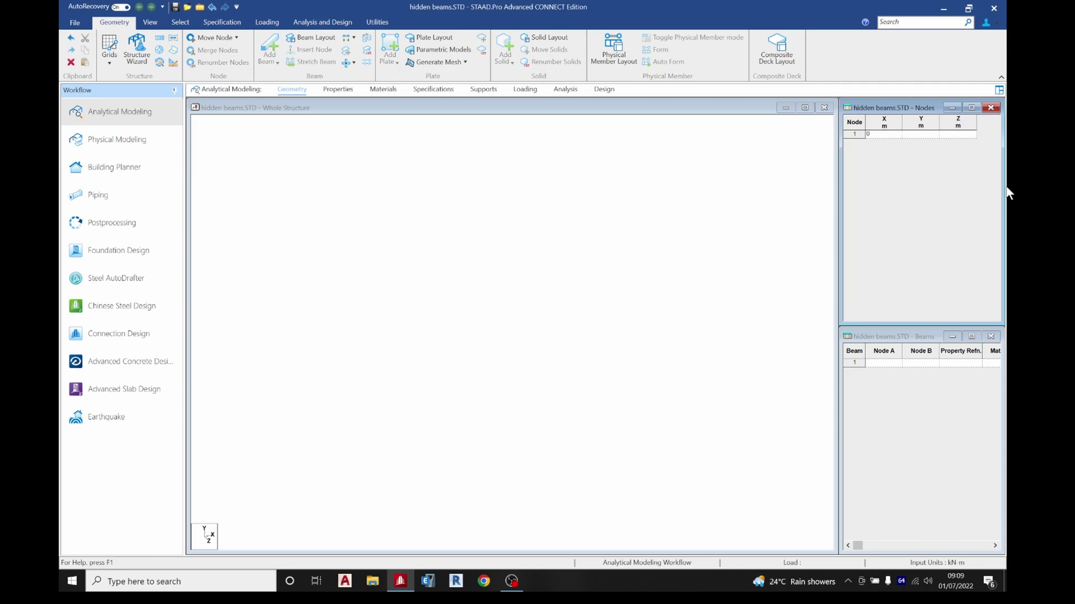
click(910, 135)
Step: Repeat the origin node three times along the X direction at 6 m spacing
right_click(386, 206)
mouse_move(469, 278)
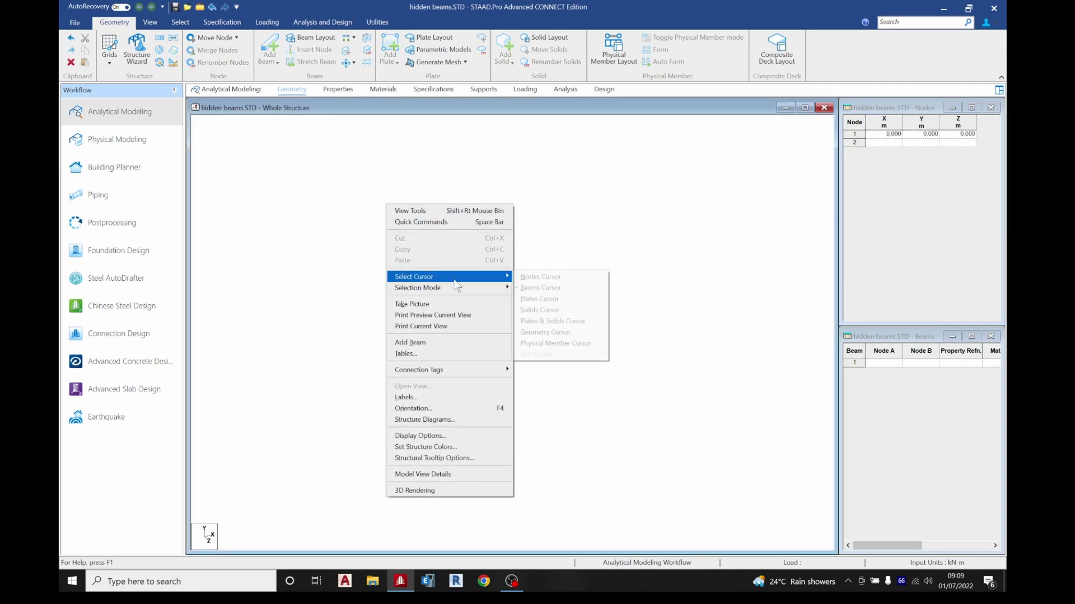
click(532, 276)
drag(433, 326, 582, 361)
click(160, 39)
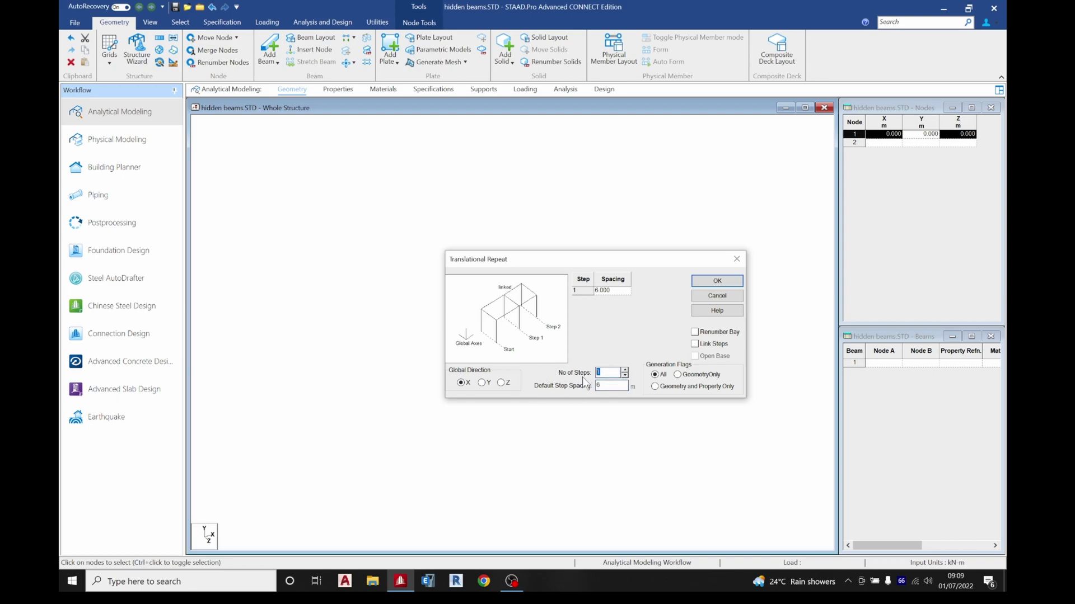
text(3)
click(698, 282)
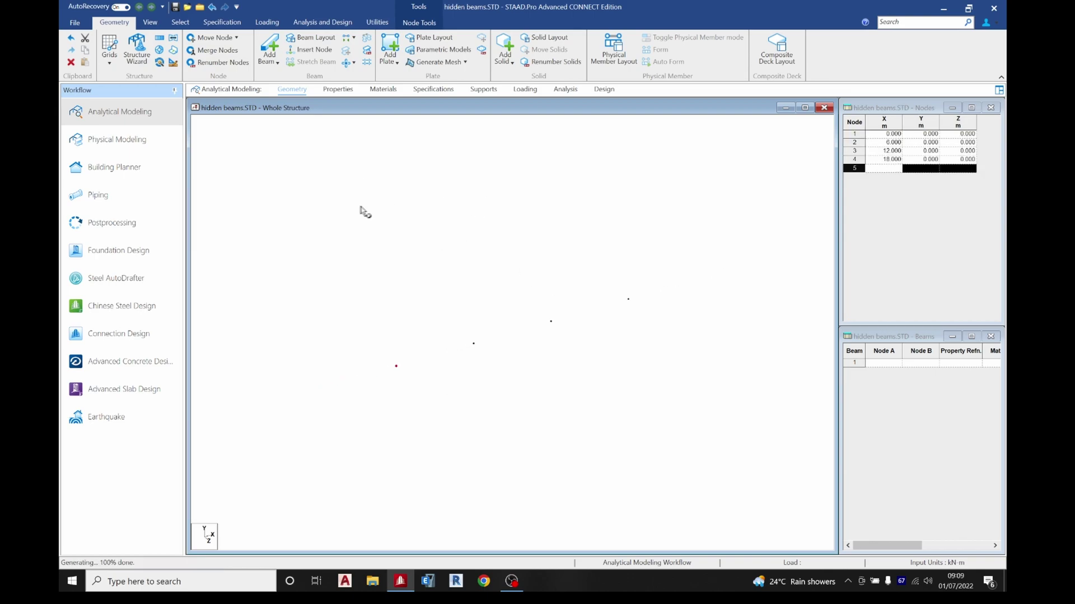
Step: Repeat the row of four nodes once along the Z direction at 6 m spacing
drag(346, 200, 743, 452)
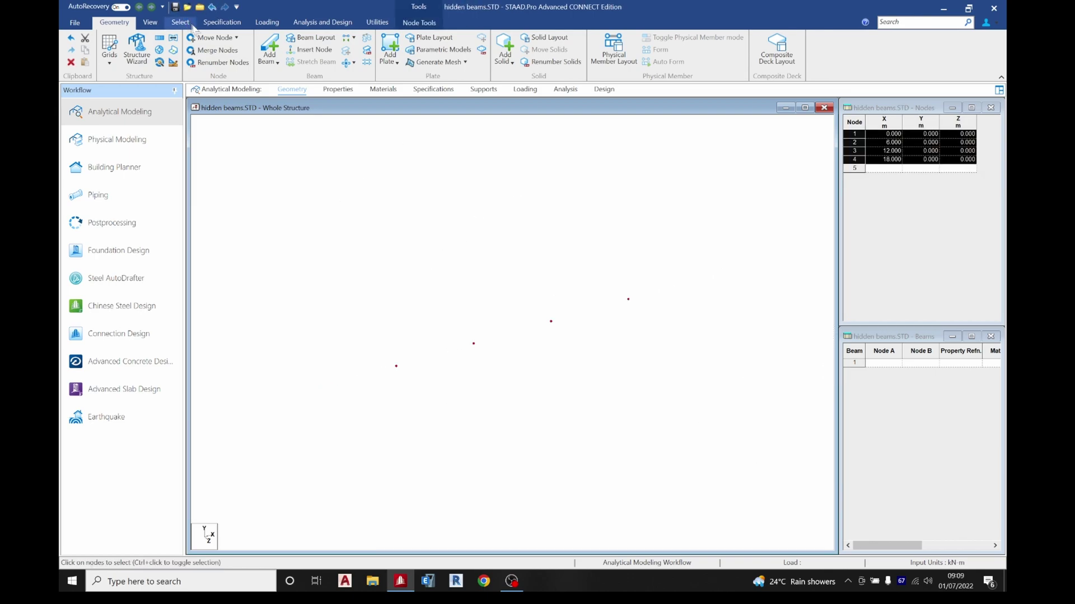
click(160, 37)
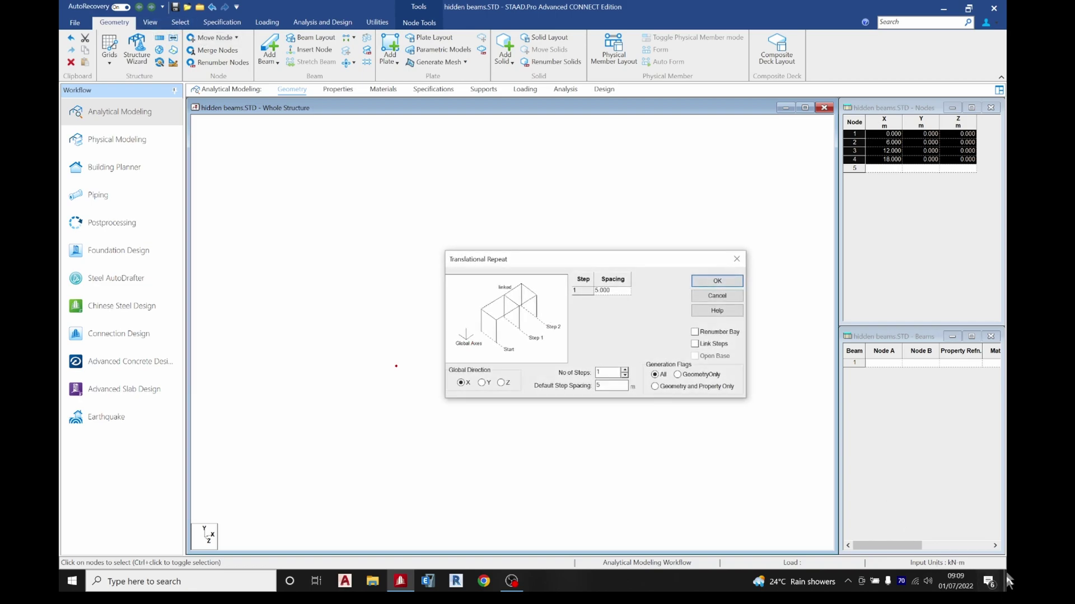
click(502, 382)
click(717, 281)
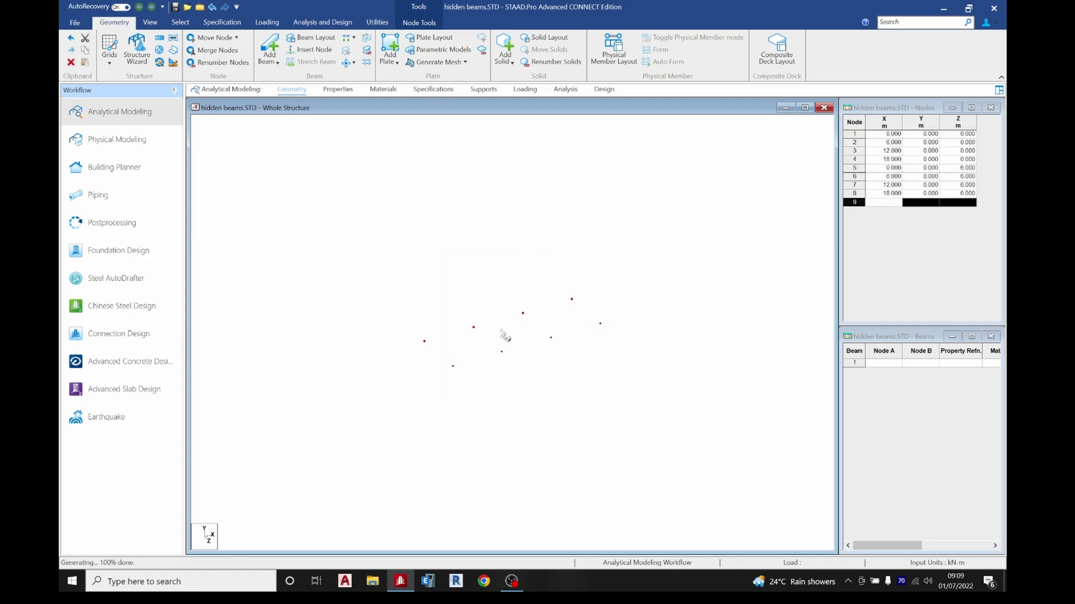
Step: Repeat all eight base nodes once in the Y direction by 3 m with linked steps to generate the columns
scroll(505, 336, up, 2)
scroll(500, 354, down, 2)
drag(325, 238, 677, 411)
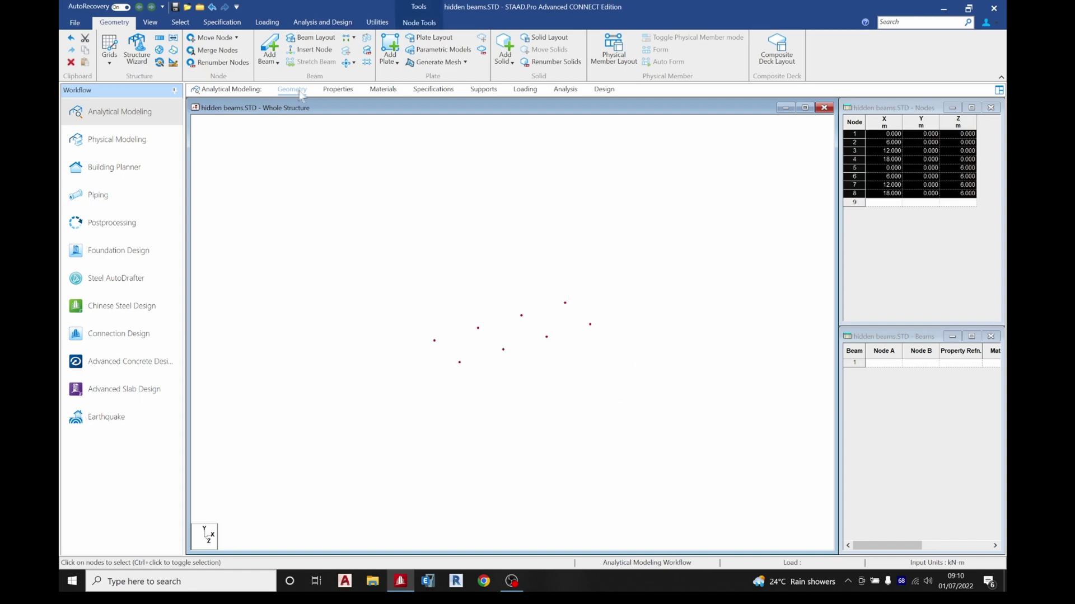
click(159, 38)
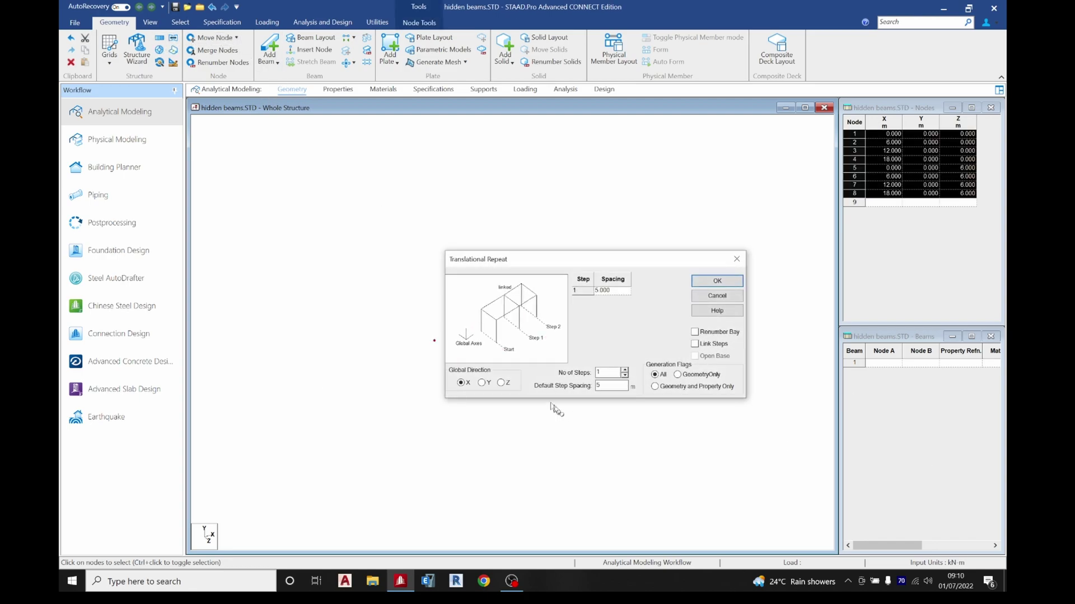
click(482, 383)
text(3)
click(717, 281)
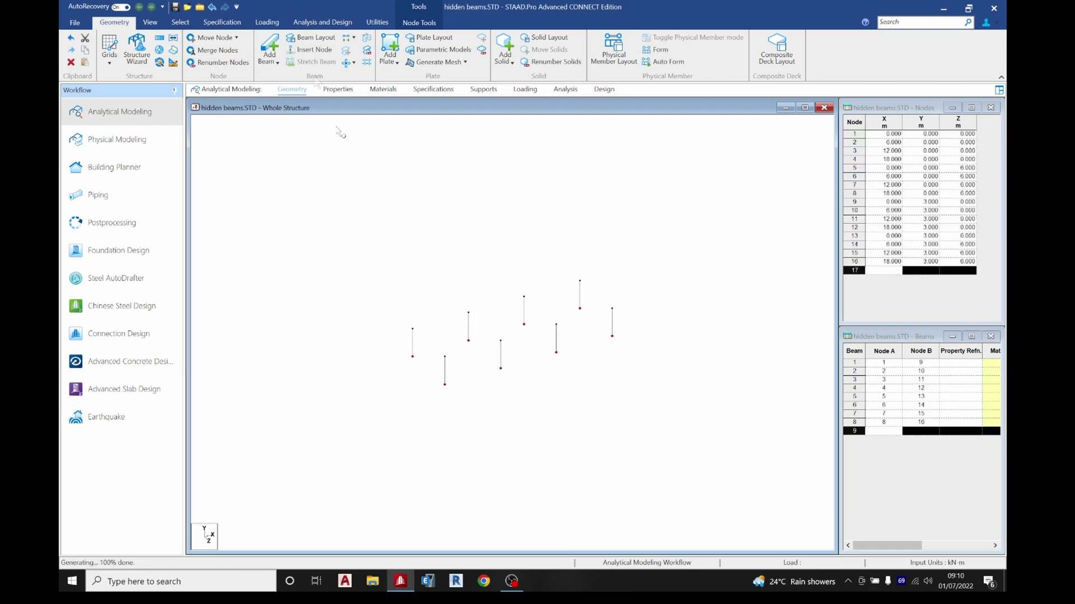
Step: Select all column-top nodes in a side view and connect them with beams along the X axis
click(151, 23)
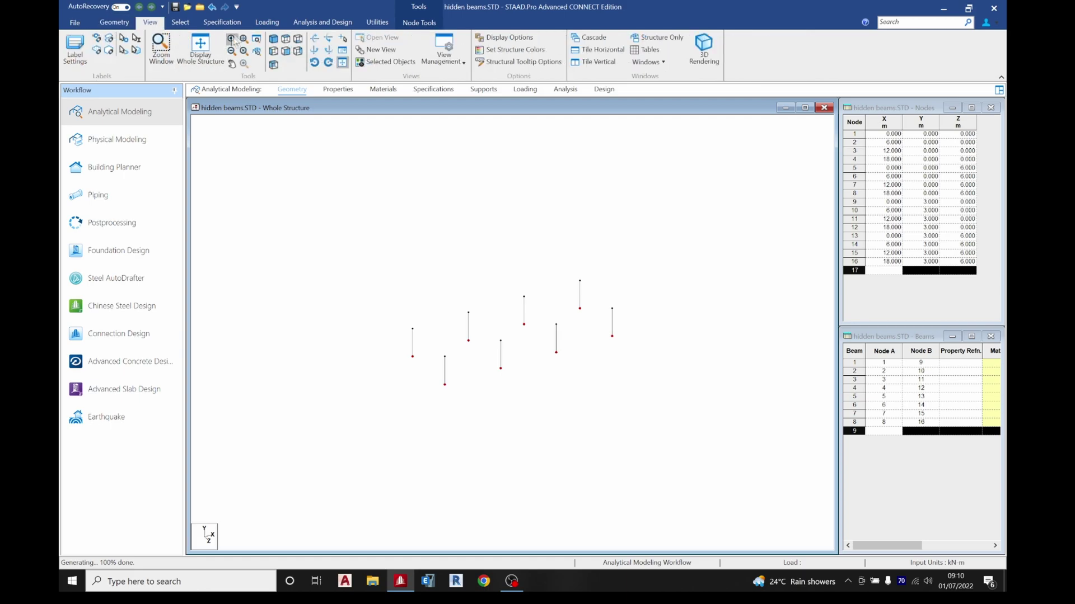
click(285, 39)
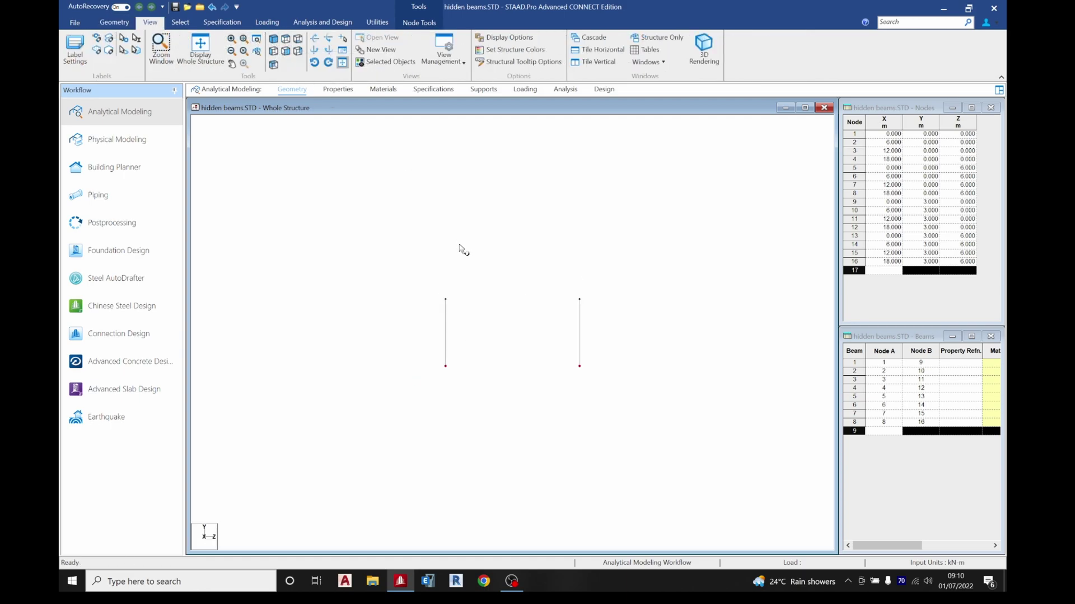
drag(408, 254, 671, 321)
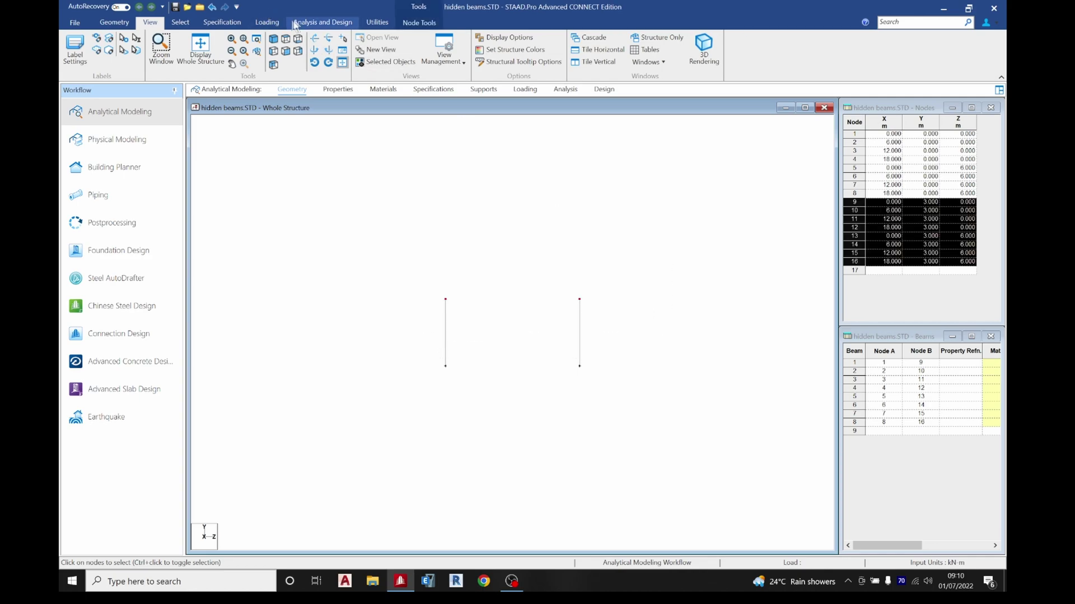
click(114, 22)
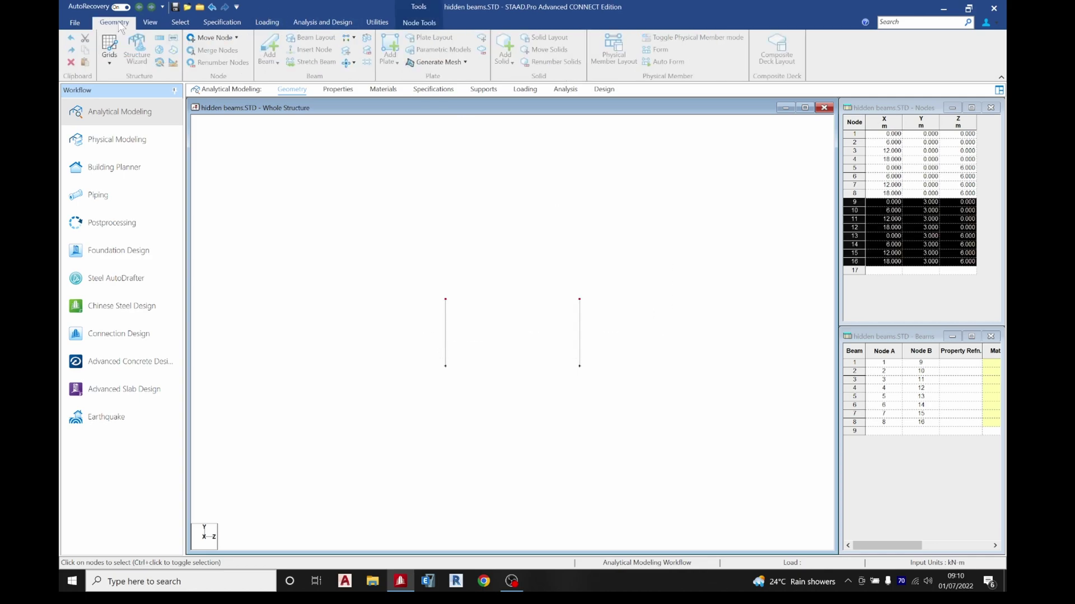
click(352, 37)
click(366, 54)
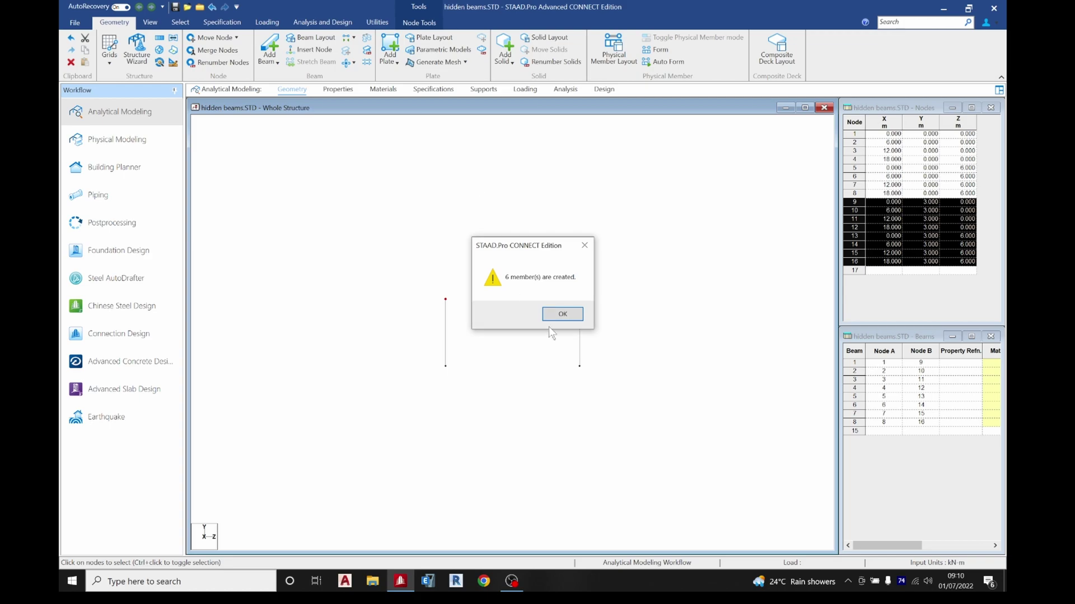
click(559, 313)
Step: Connect the selected column-top nodes with beams along the Z axis
click(349, 37)
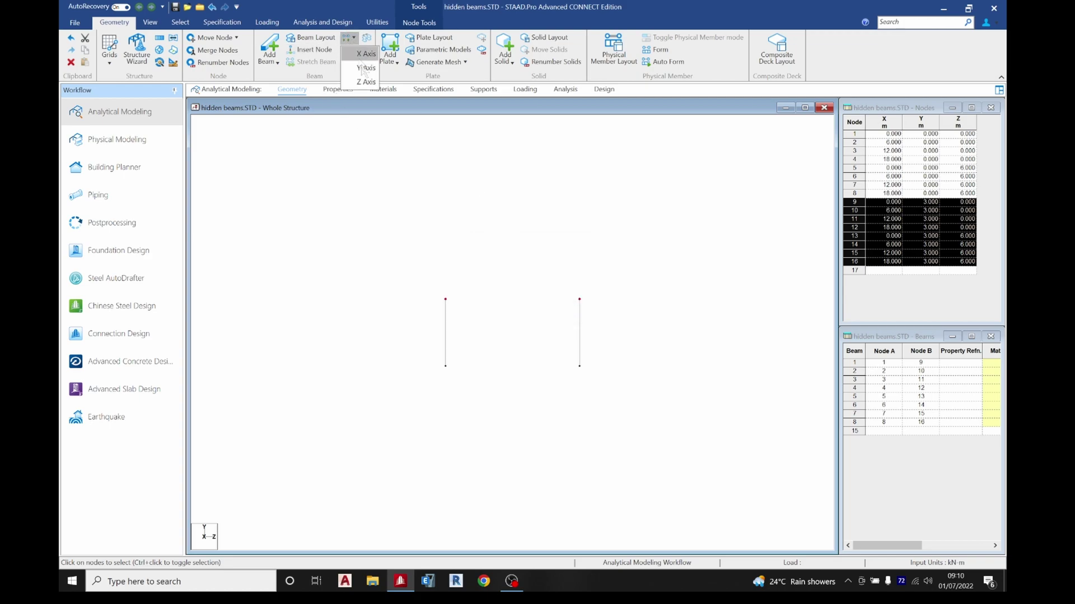
click(362, 82)
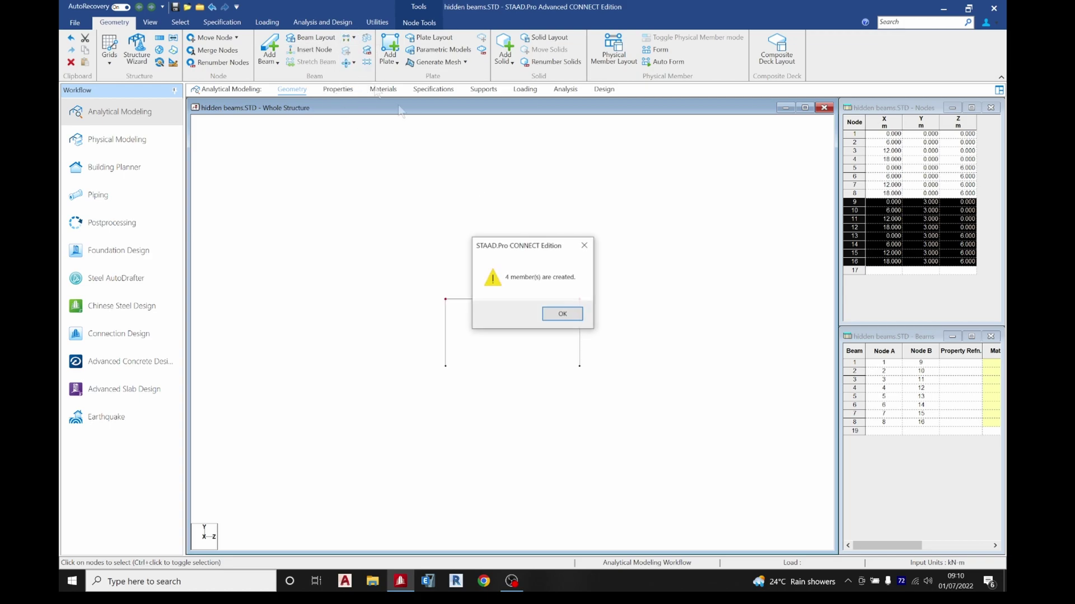
click(559, 313)
Step: Delete the two X-direction beams of the middle bay, working in the isometric view
click(150, 22)
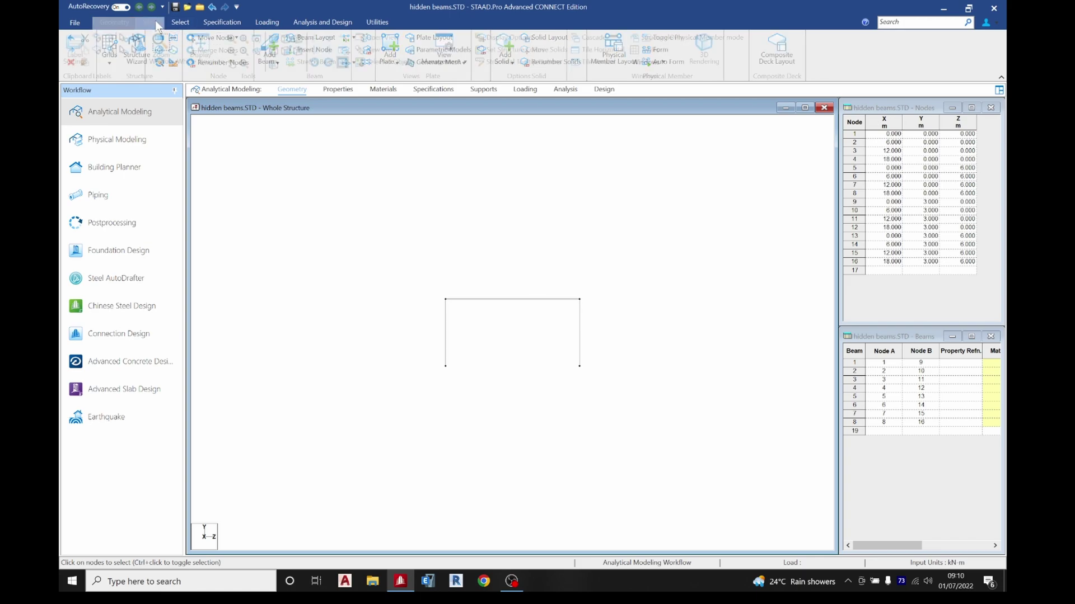
click(273, 52)
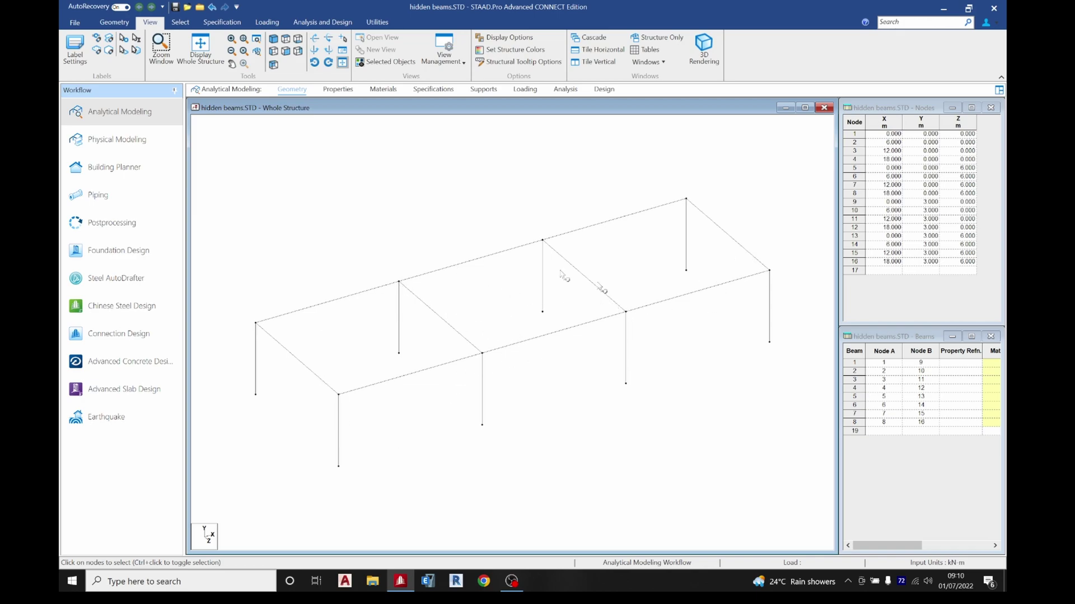
click(114, 21)
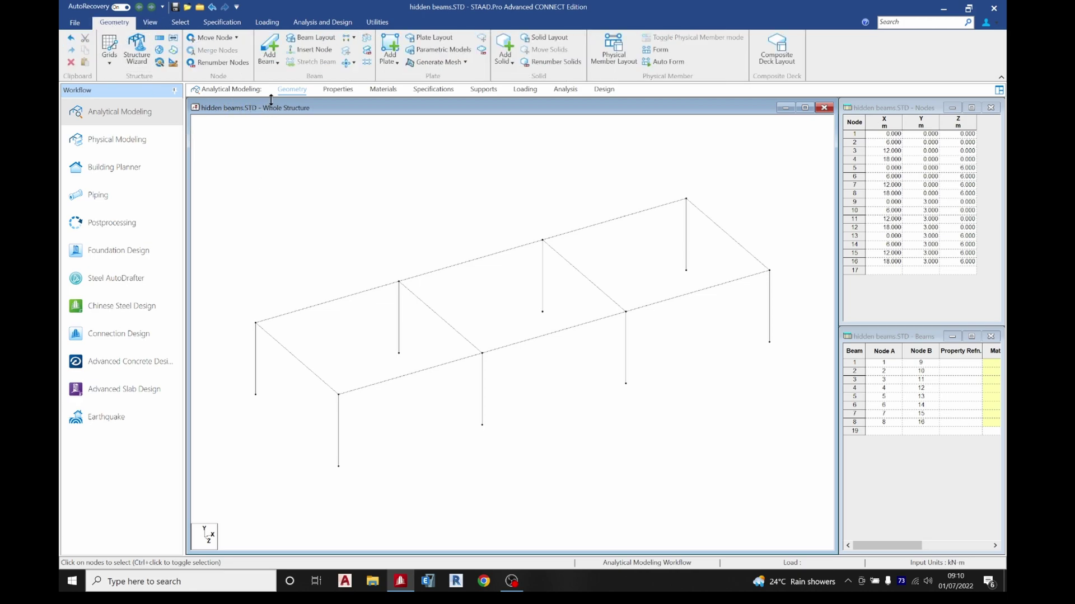
click(460, 264)
click(70, 63)
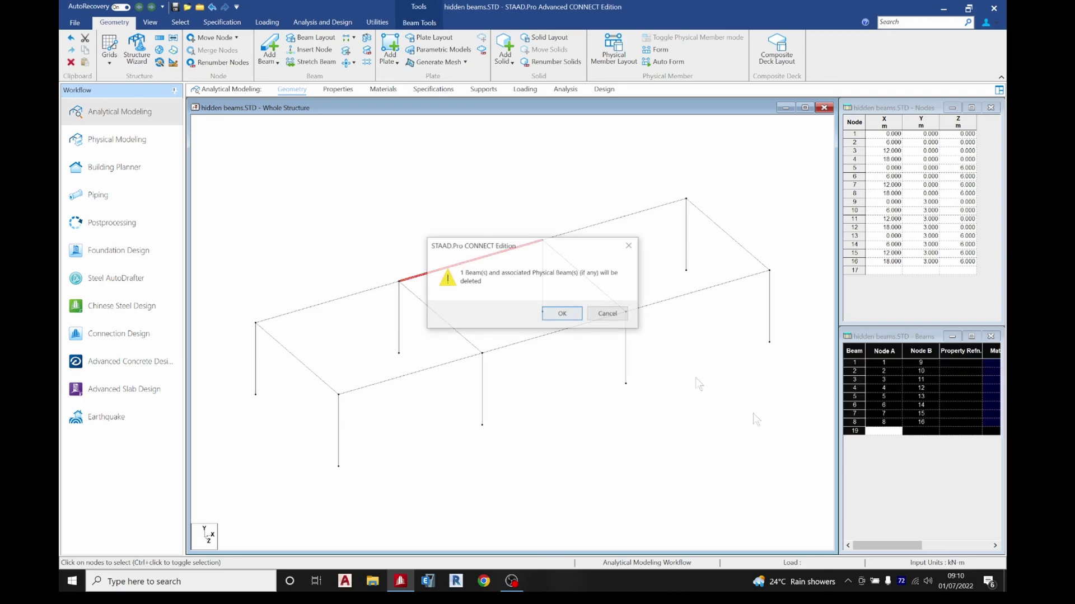
click(554, 314)
click(540, 334)
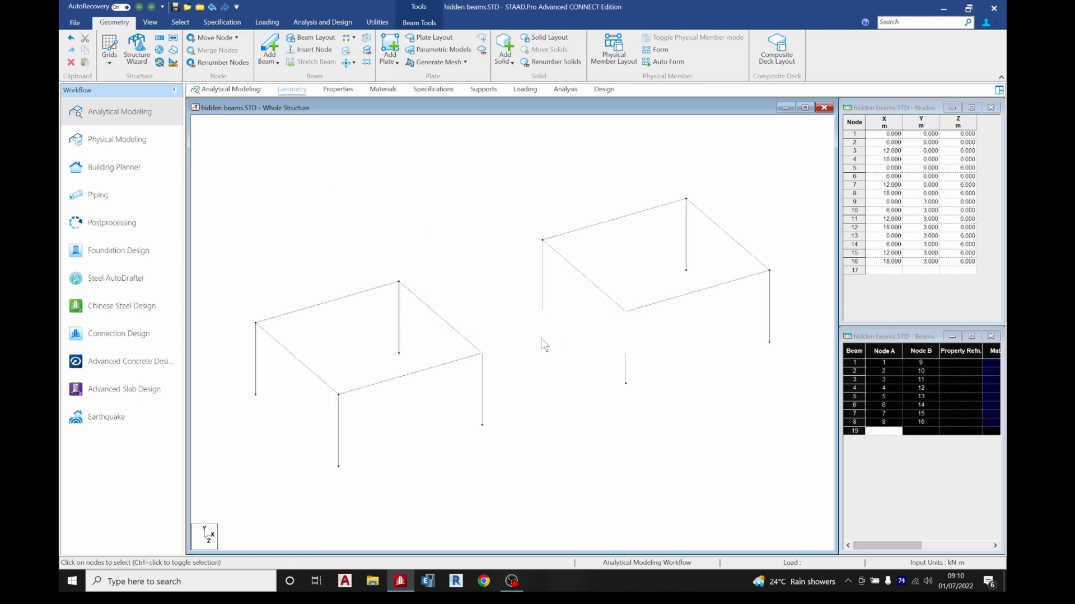
click(71, 63)
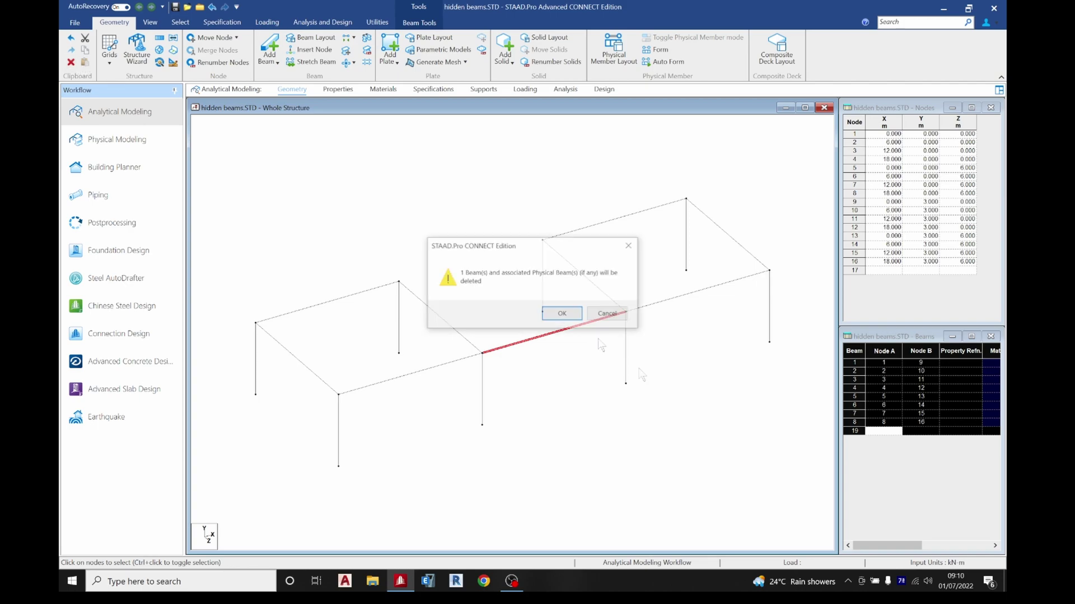
click(576, 314)
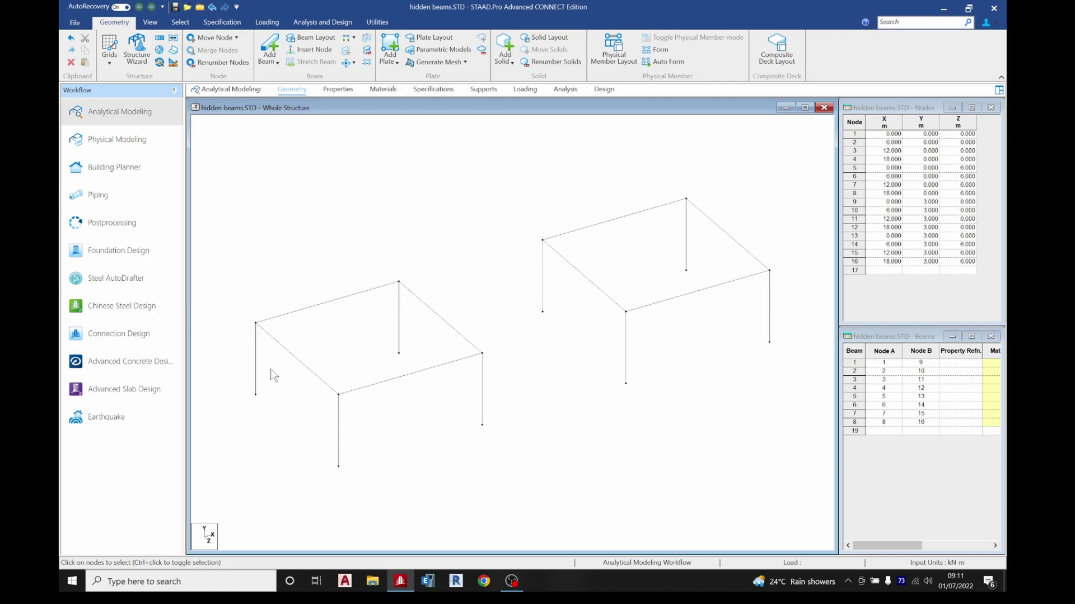
Step: Insert a midpoint node at 3 m into the Z-direction end beam at X = 0
click(293, 355)
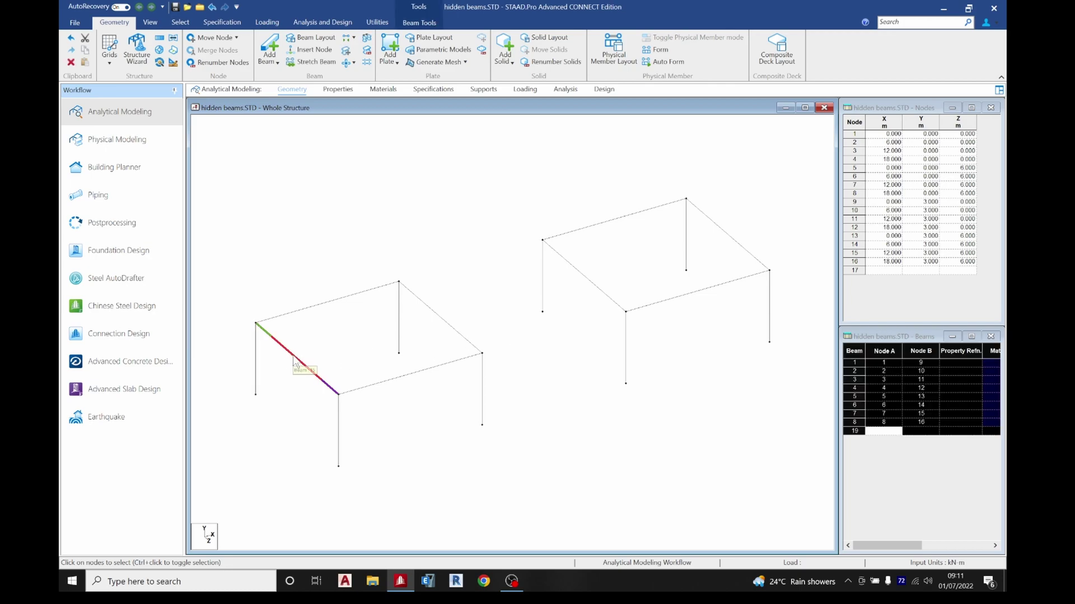
right_click(293, 355)
click(335, 126)
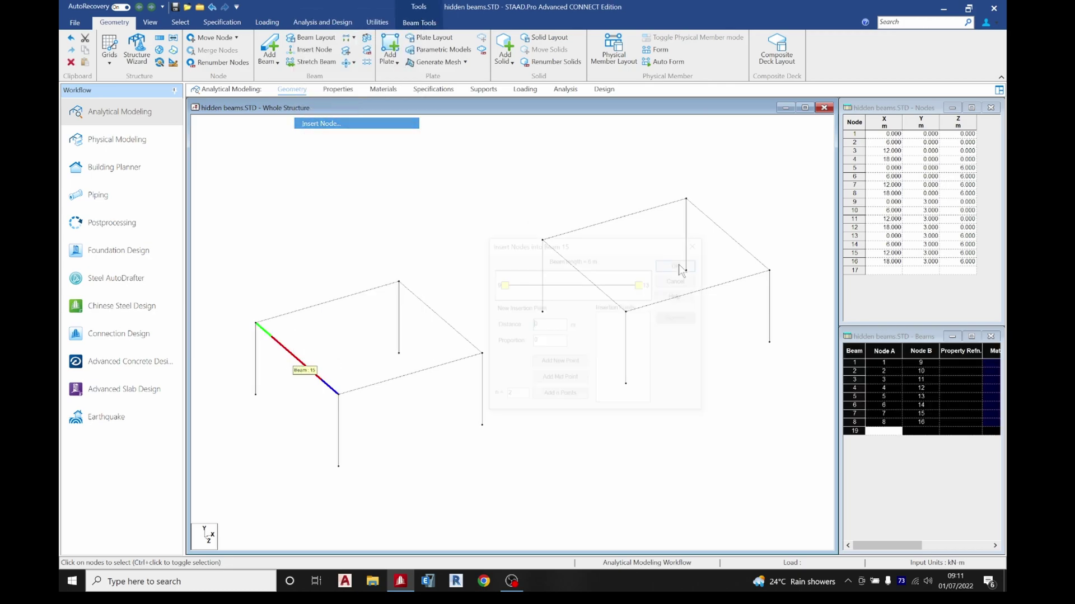
click(560, 379)
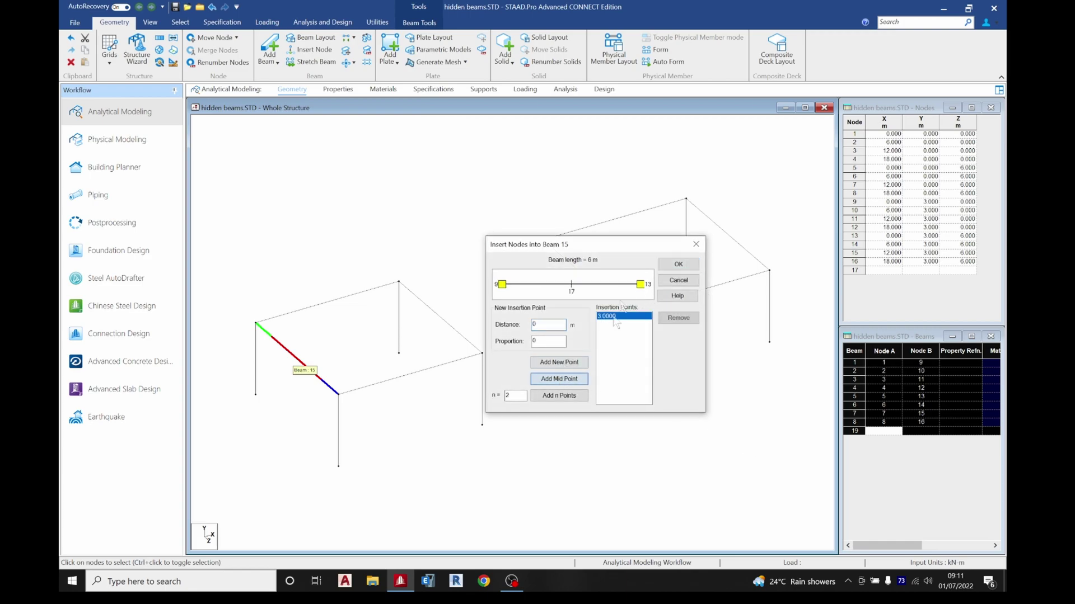
click(675, 265)
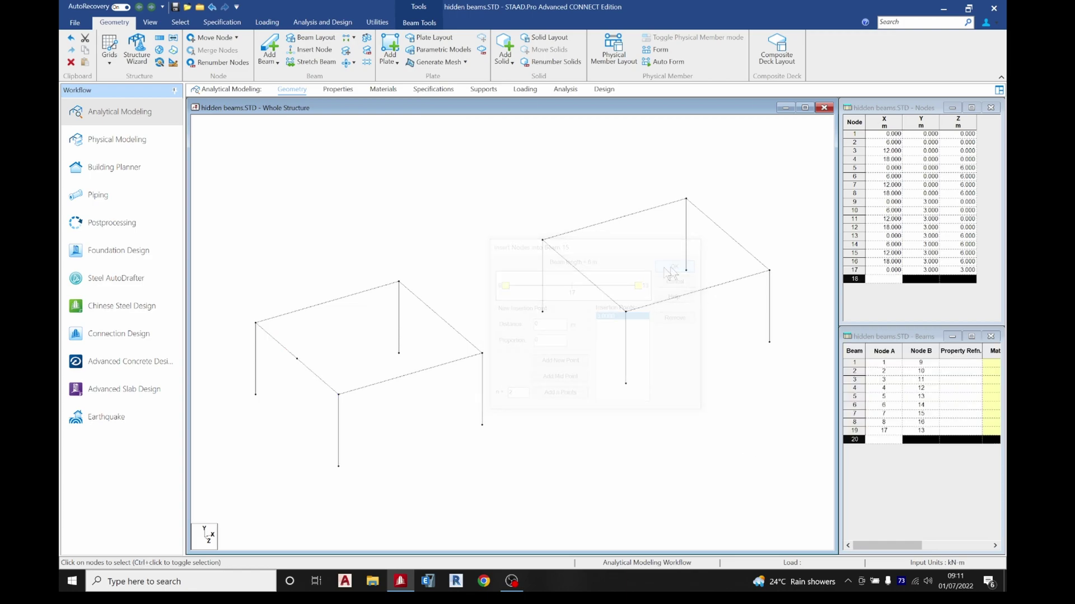
Step: Add a perpendicular-intersection beam from the new midpoint node to the opposite Z-direction beam of the first bay
click(268, 63)
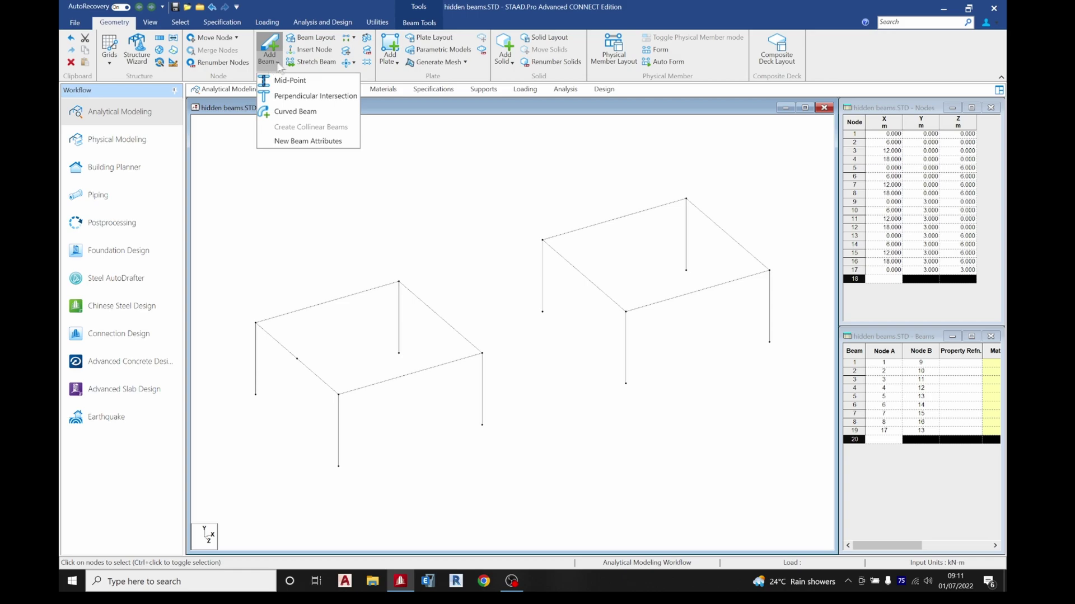
click(311, 97)
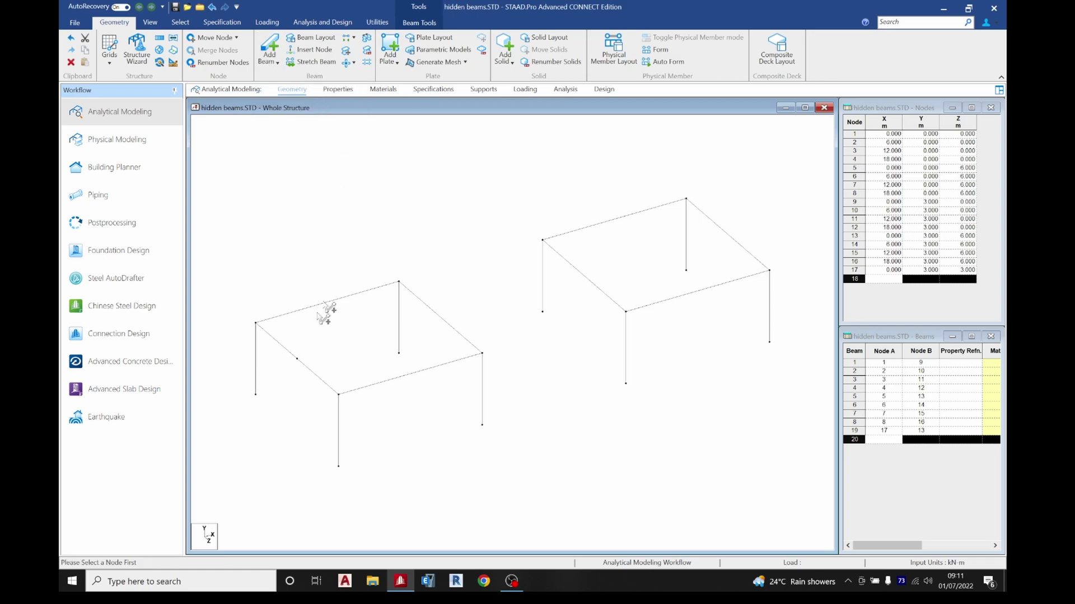
click(297, 359)
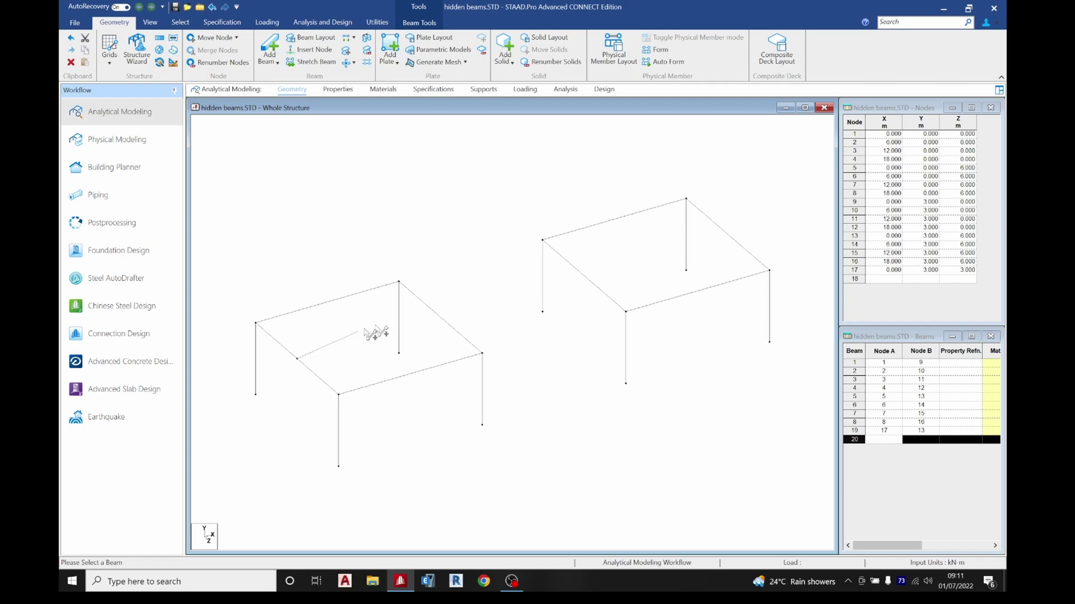
click(440, 318)
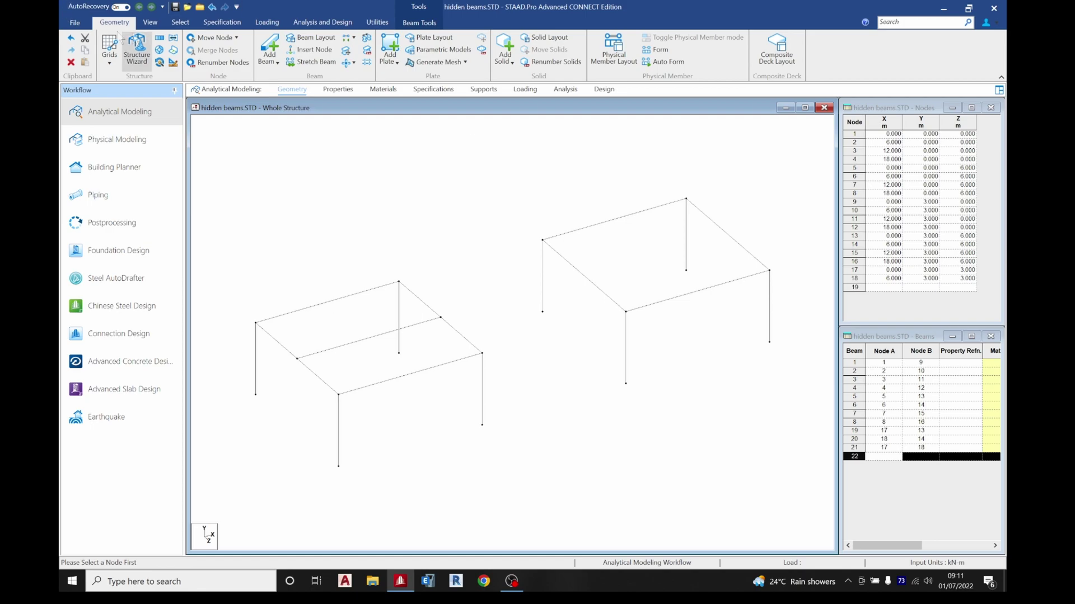
Step: Create infill plates within all the top-level beams of both bays, selecting those beams in a side view
click(150, 23)
click(274, 52)
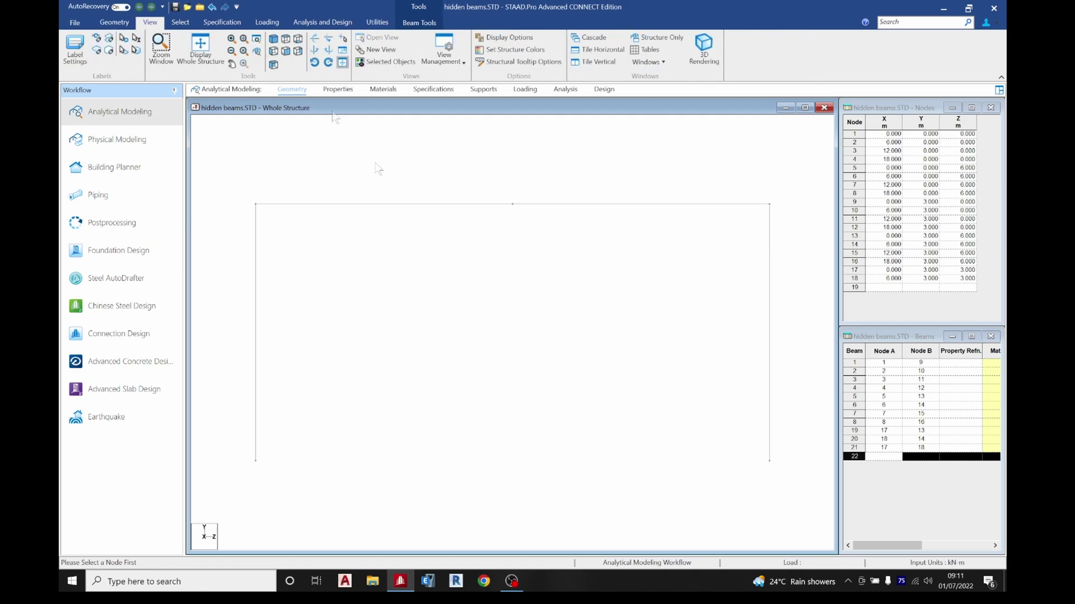
drag(244, 193, 797, 267)
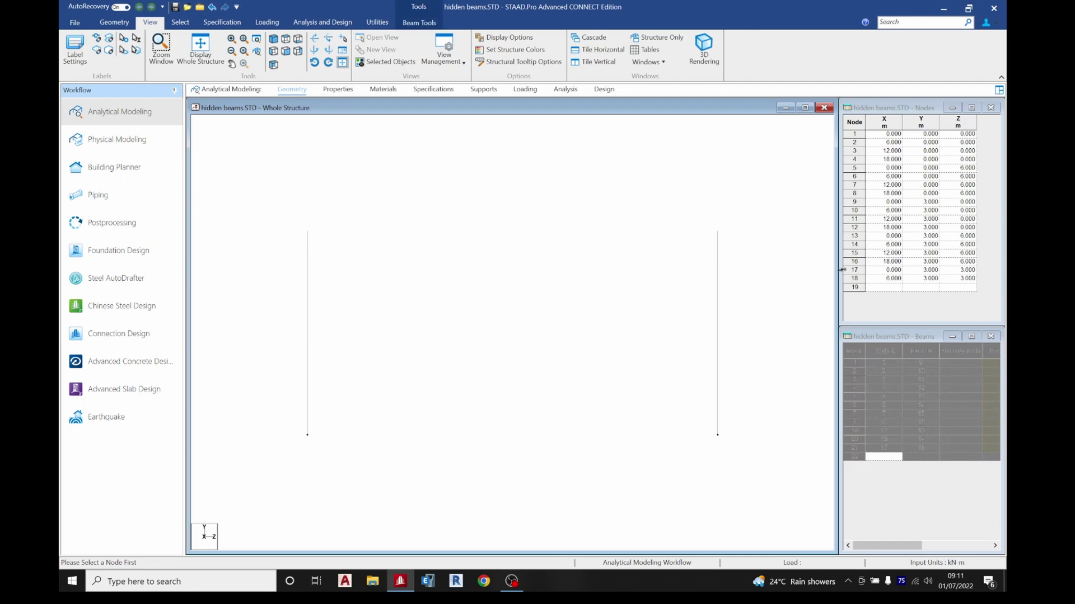
click(274, 39)
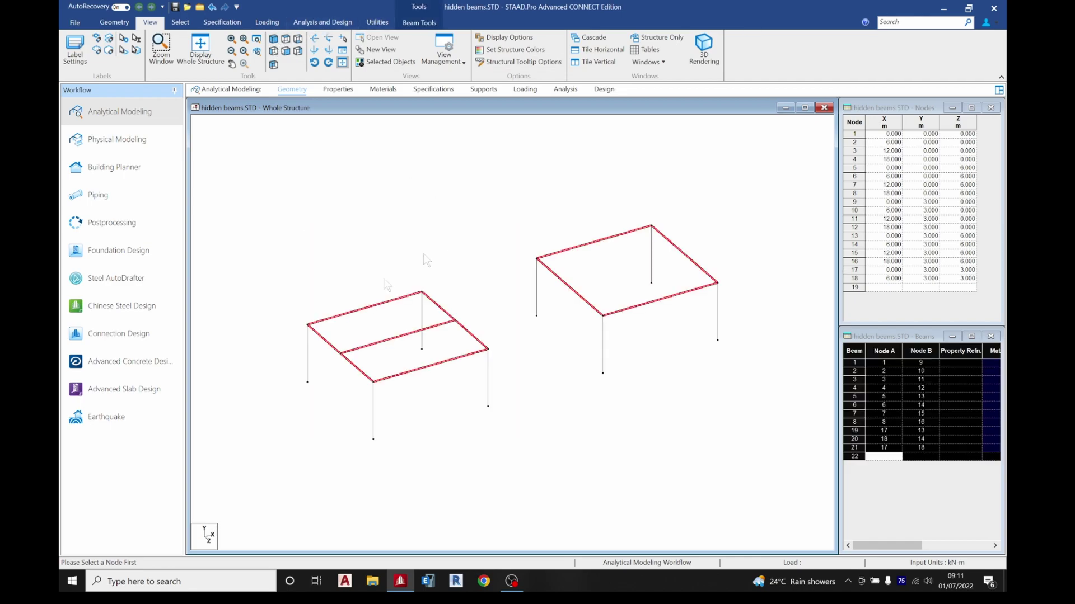
click(114, 22)
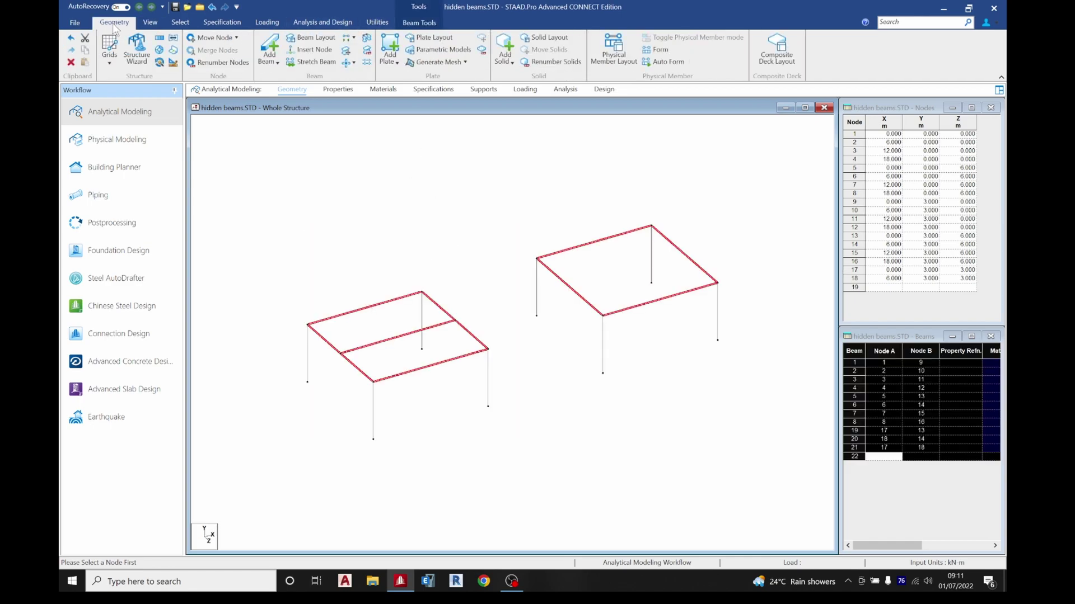
click(389, 65)
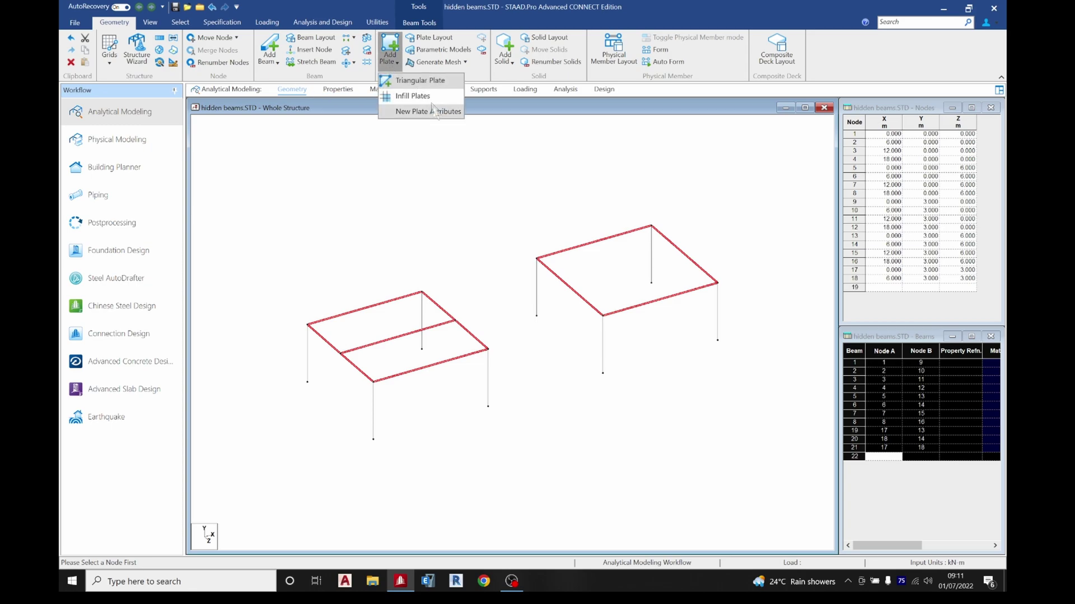
click(407, 95)
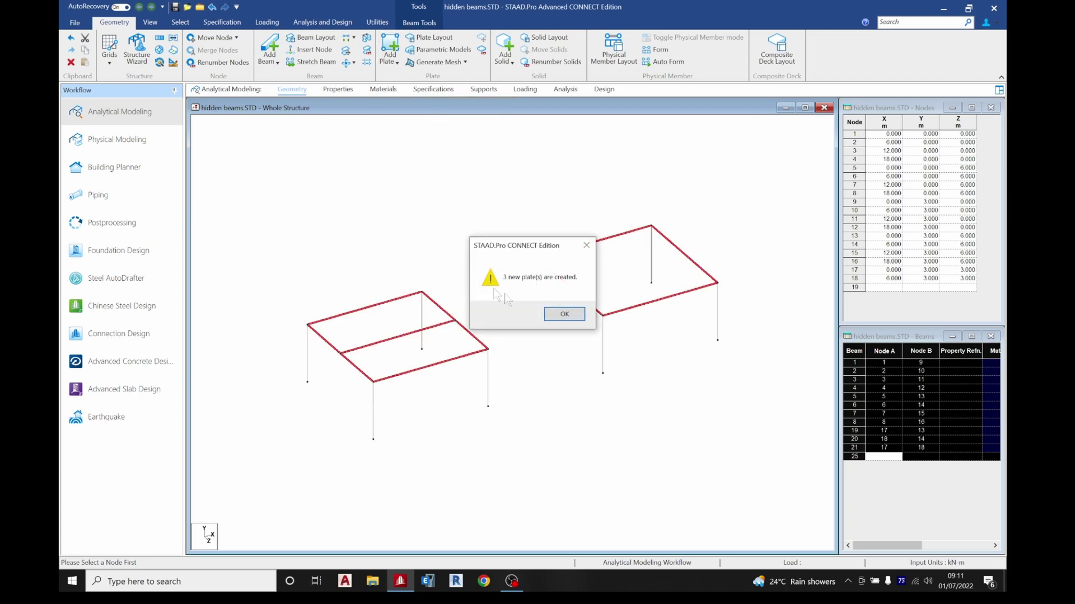
click(556, 313)
click(428, 244)
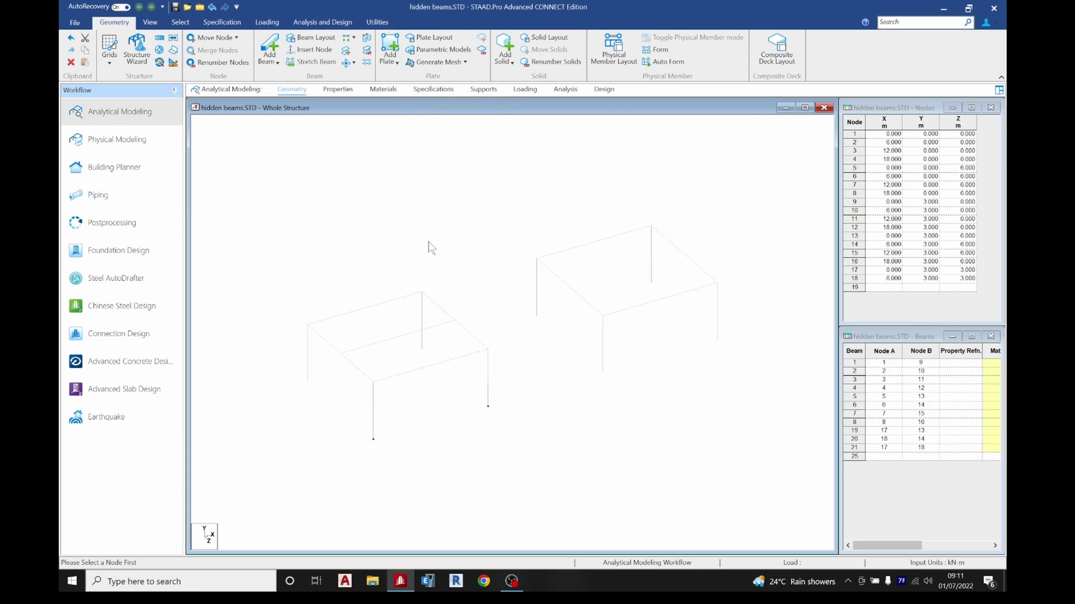
Step: Inspect the new plates of both bays in a 3D rendered view, and close the rendering
right_click(421, 212)
click(487, 497)
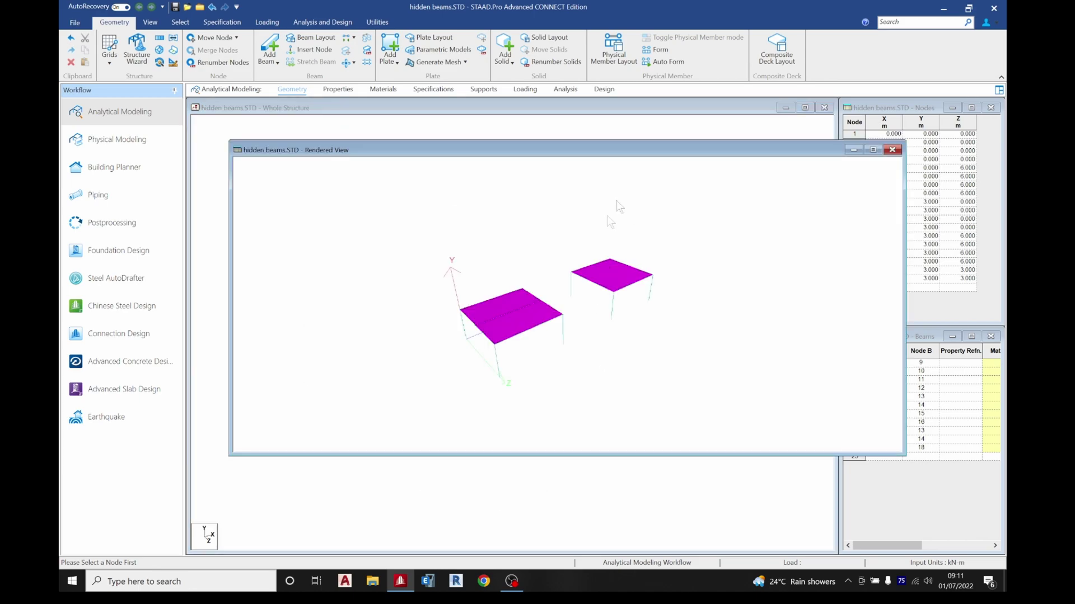
mouse_move(521, 320)
mouse_down()
mouse_move(508, 311)
mouse_move(518, 311)
mouse_up()
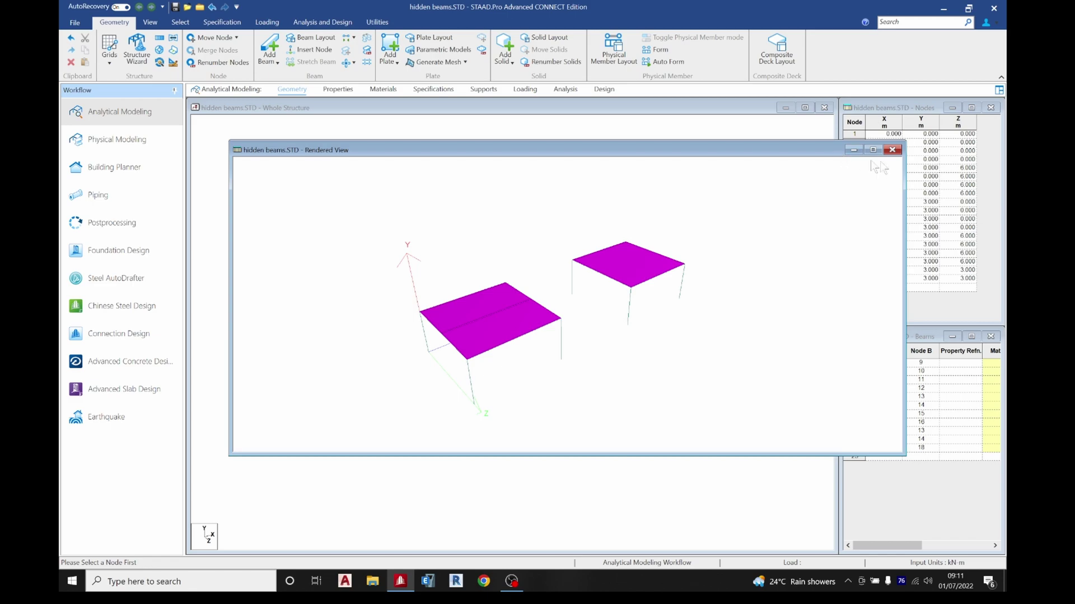
click(892, 149)
Step: Define two rectangular concrete sections: YD 0.3 m by ZD 0.3 m, and YD 0.45 m by ZD 0.3 m
click(337, 89)
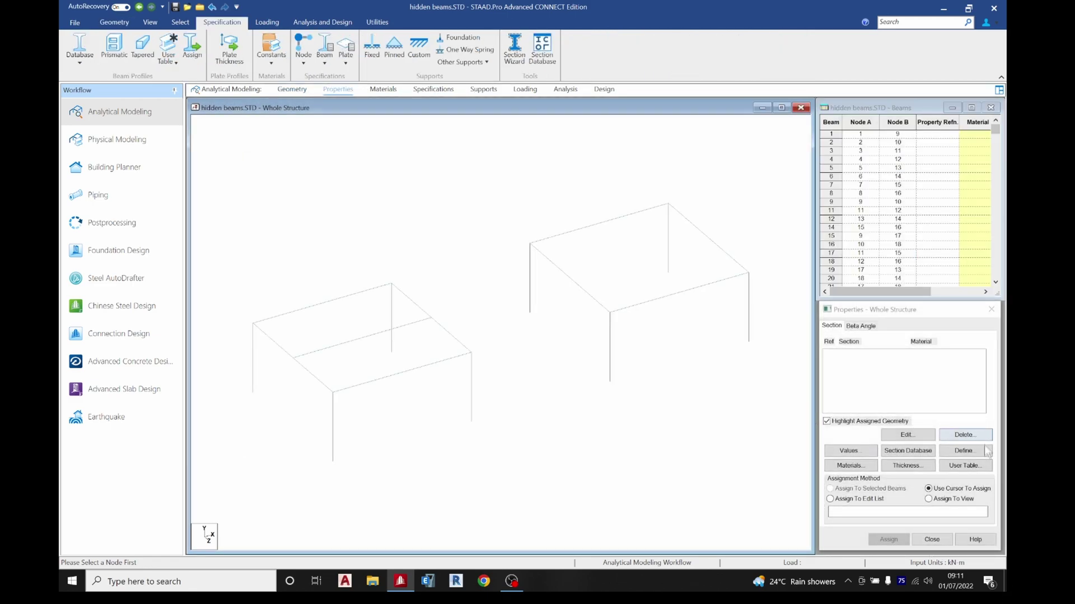
click(964, 450)
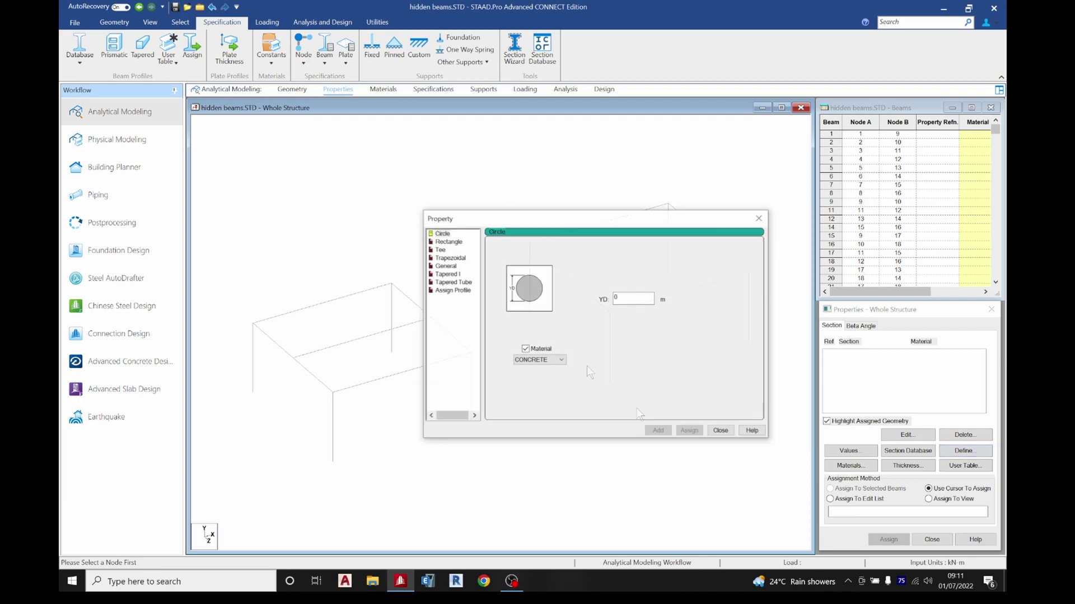
click(448, 242)
text(.3)
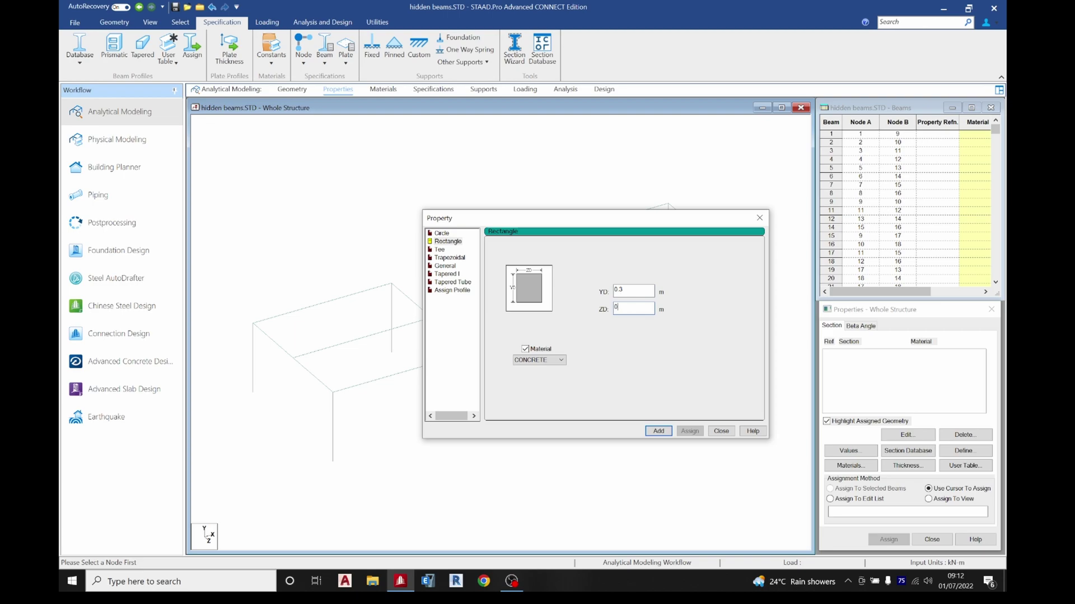
text(.3)
click(658, 431)
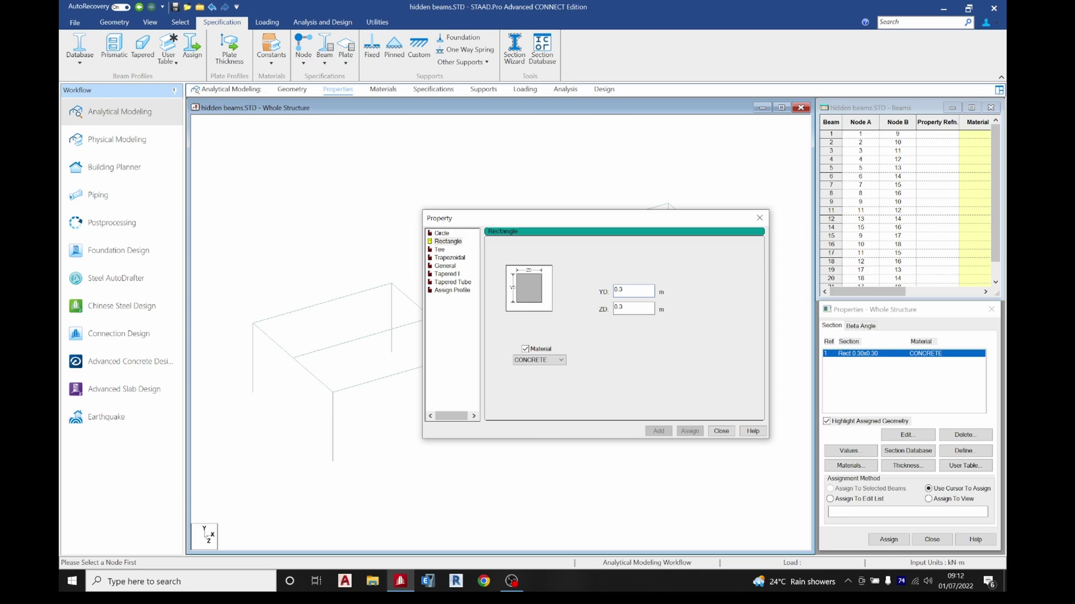
text(45)
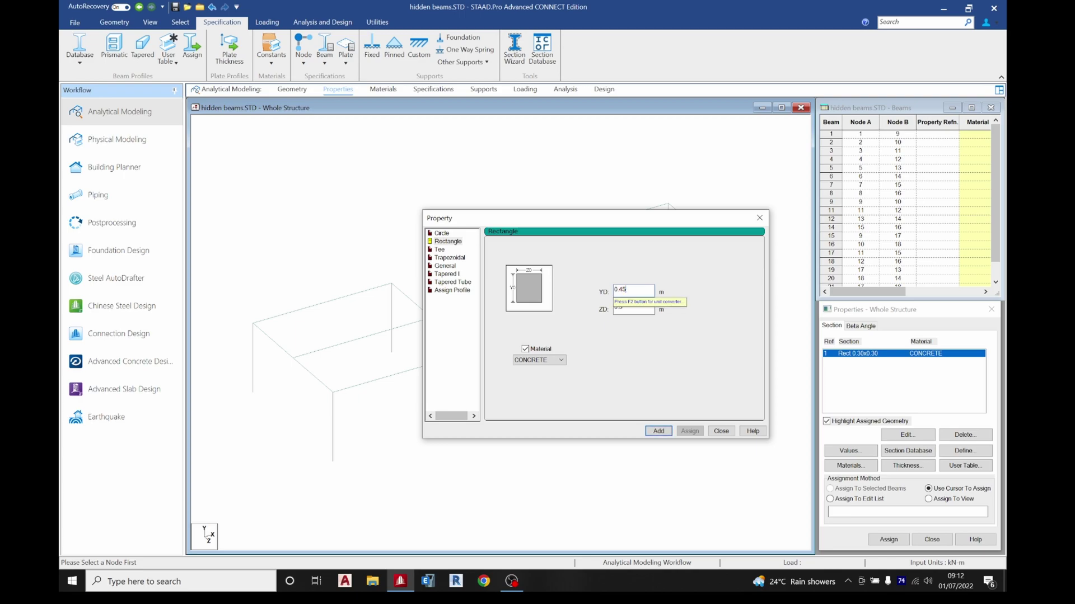
click(660, 432)
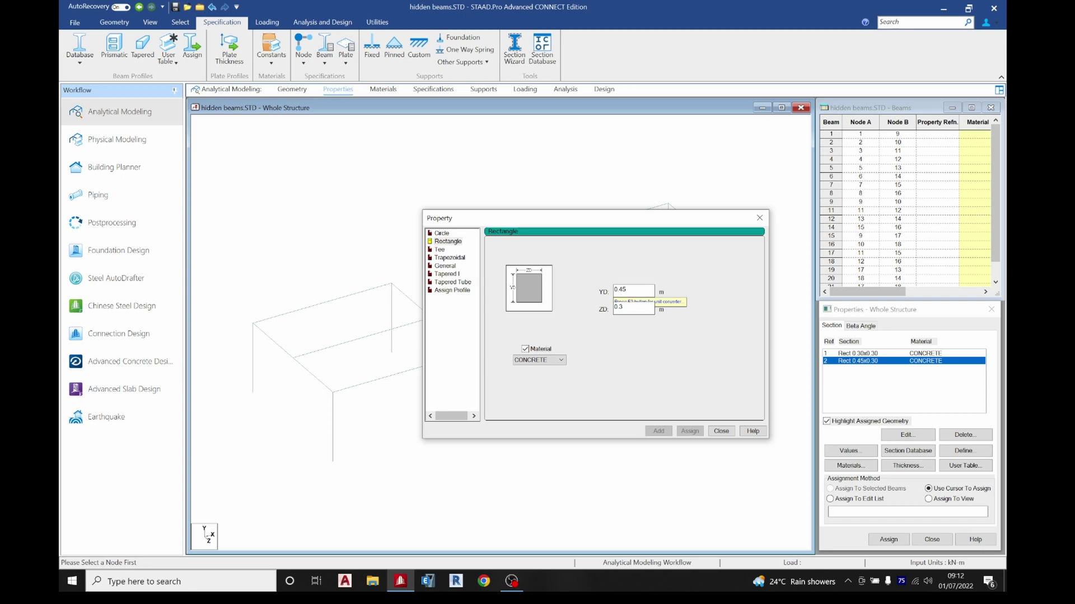
Step: Add a third rectangular concrete section with YD 0.15 m and ZD 0.3 m
click(632, 307)
key(BackSpace)
click(618, 289)
text(2)
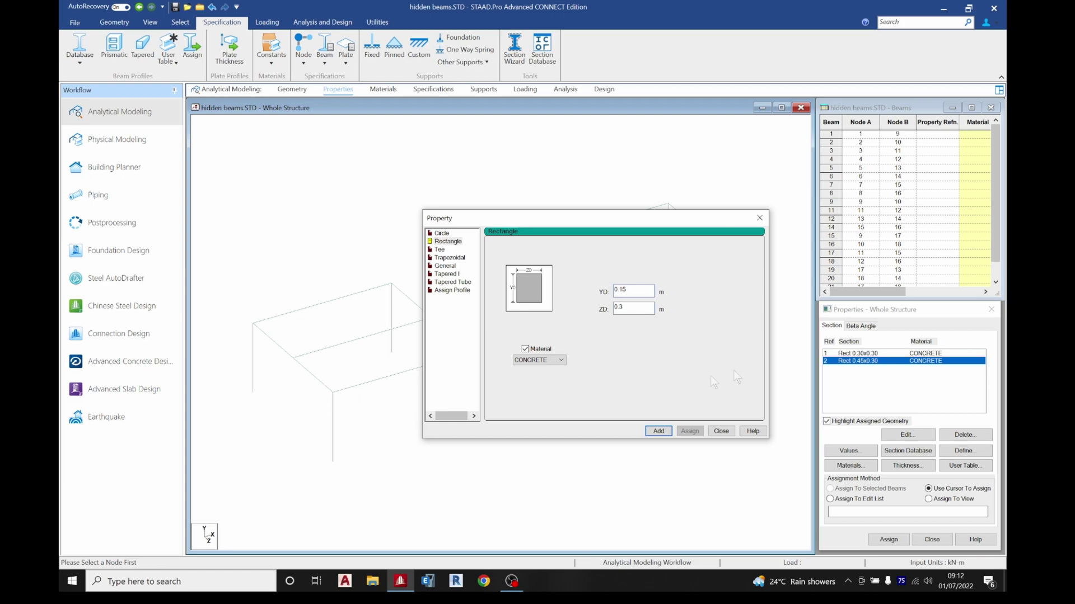
click(660, 432)
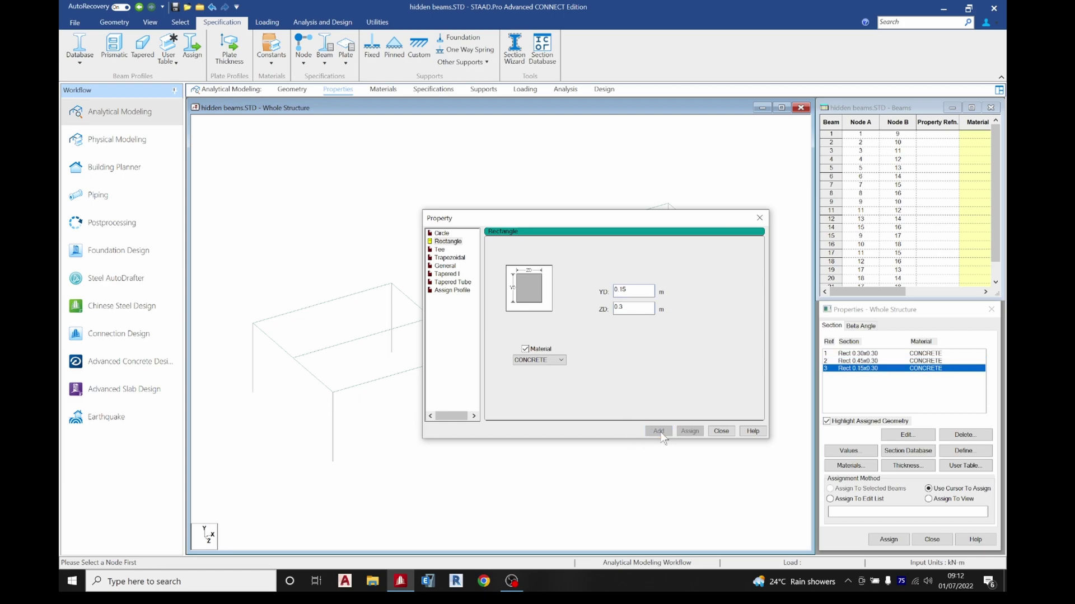
click(721, 431)
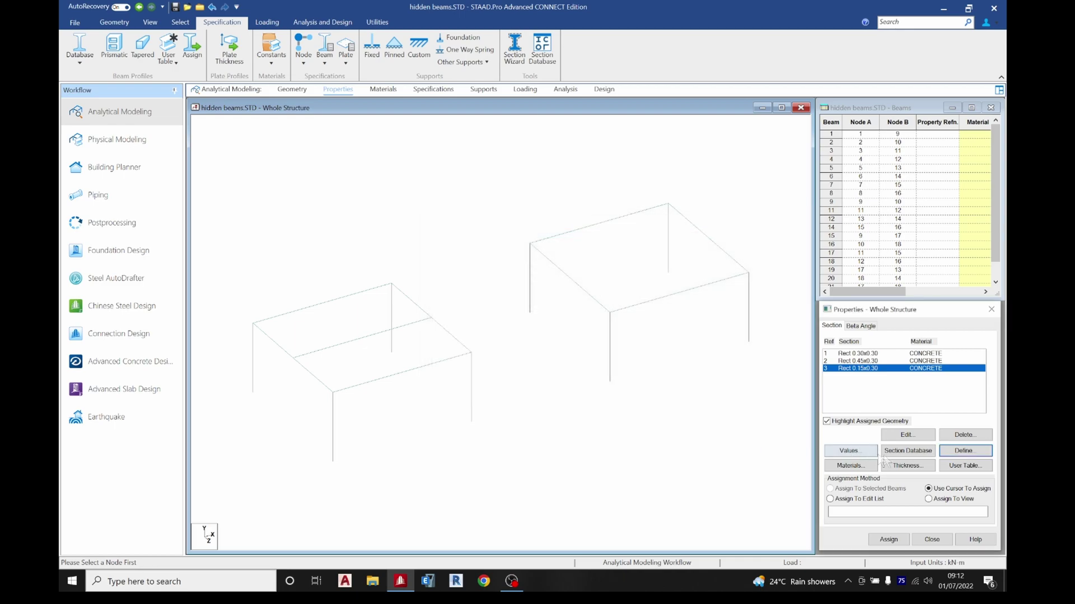
Step: Define a 0.15 m concrete plate thickness and assign it to all plates in the view
click(902, 467)
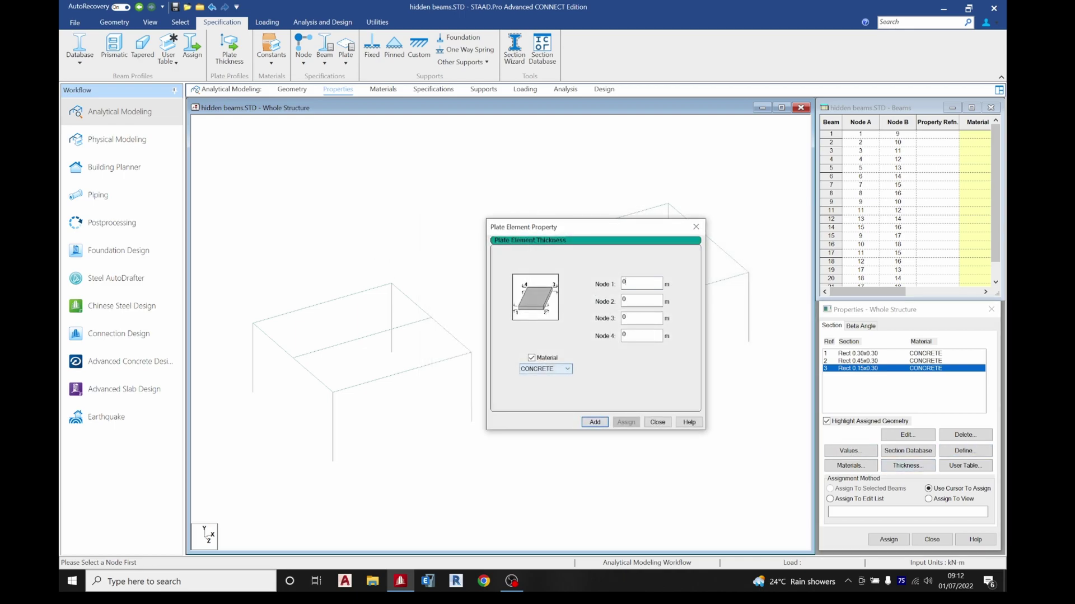
text(.15)
click(595, 422)
click(658, 422)
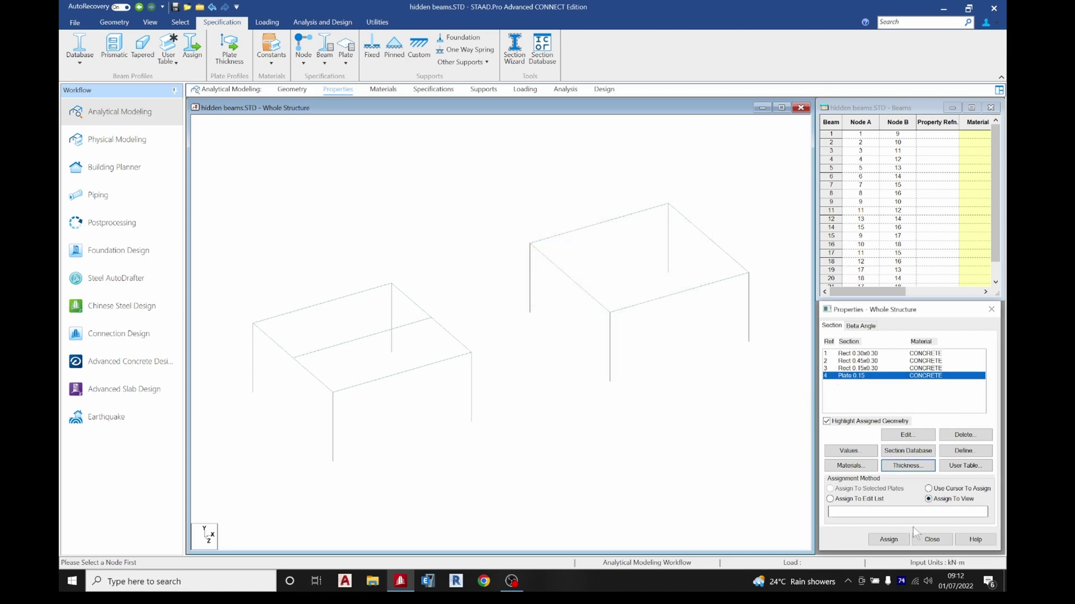
click(888, 540)
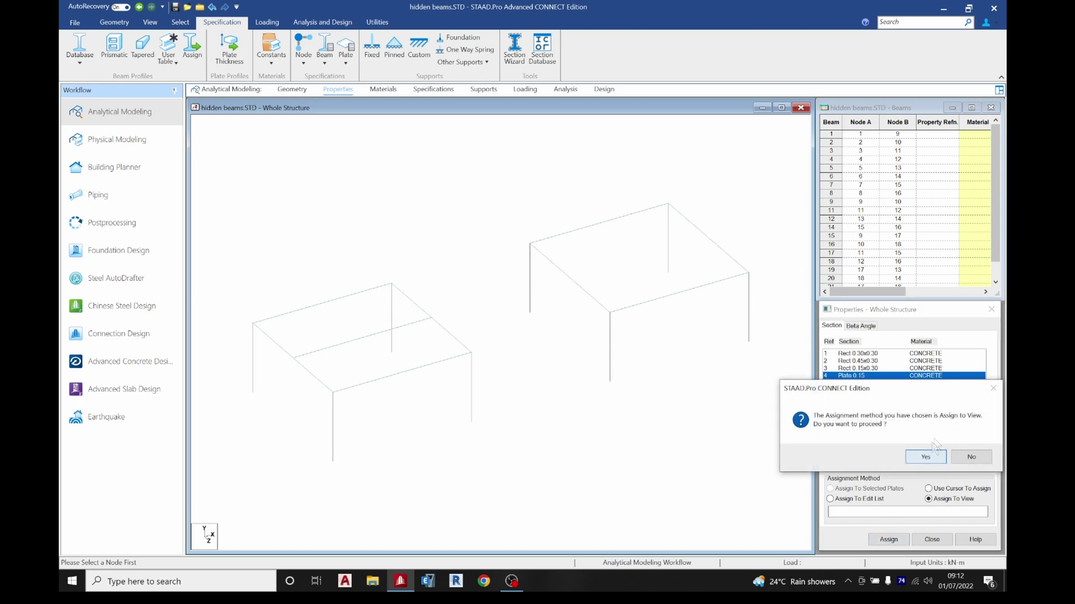
click(925, 458)
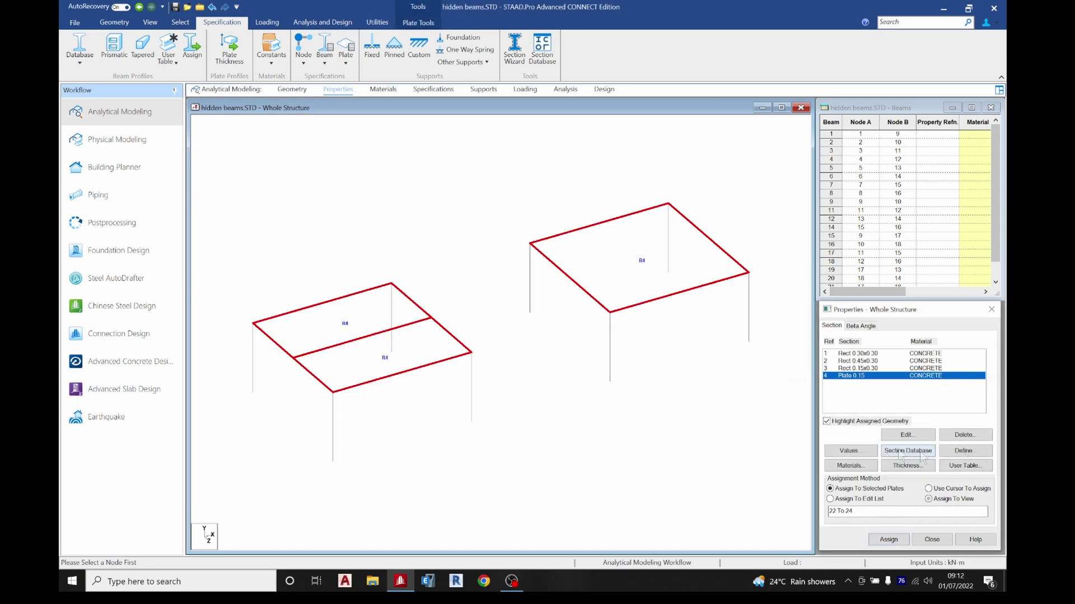
click(574, 424)
Step: Assign the Rect 0.30x0.30 section to all columns, selected as the beams parallel to Y
click(861, 355)
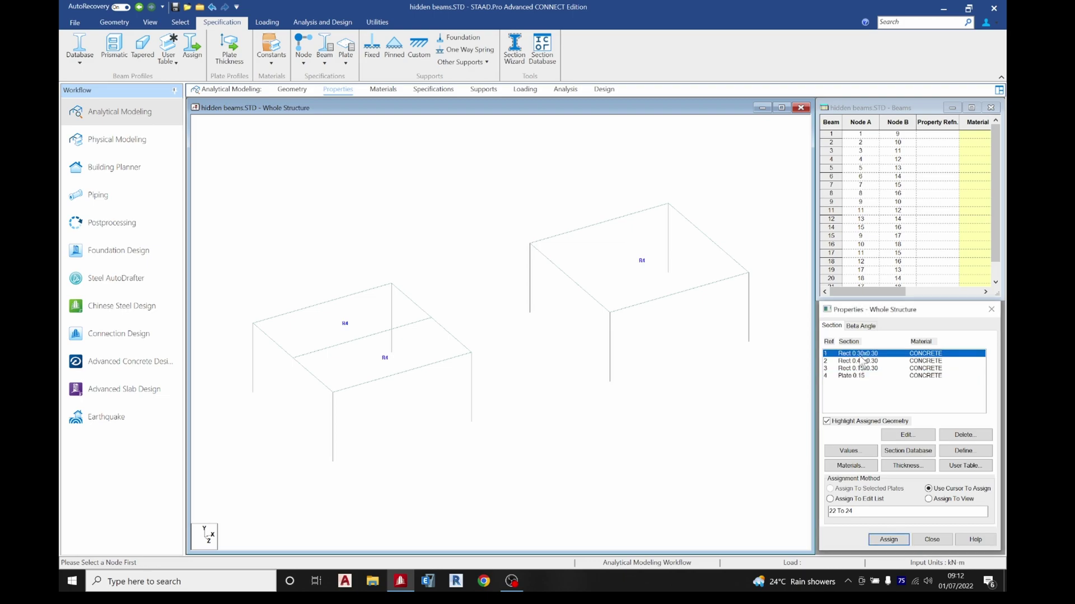
click(180, 22)
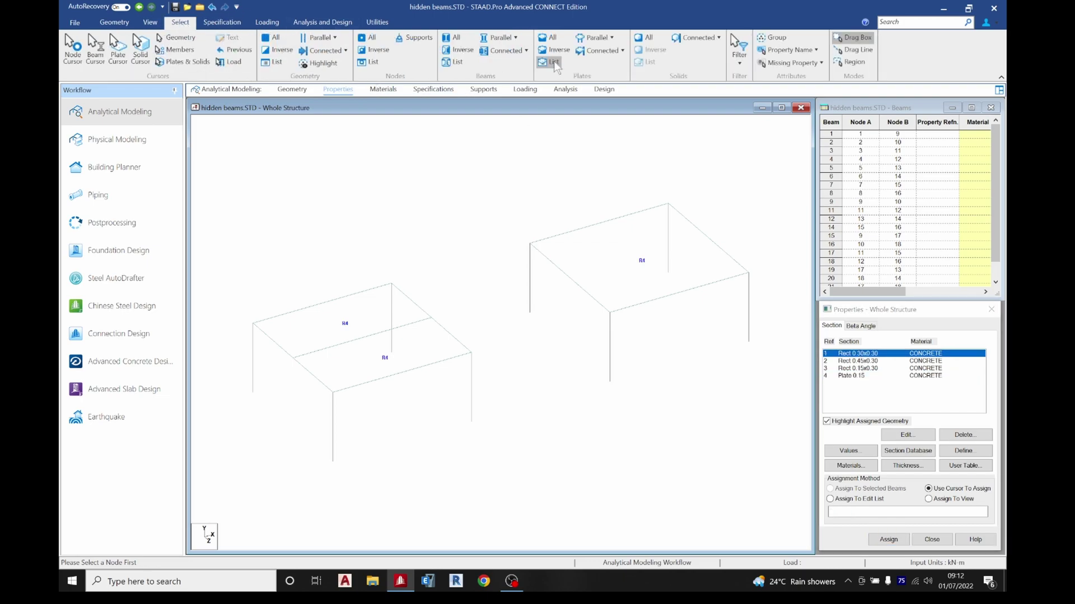
click(516, 38)
click(501, 73)
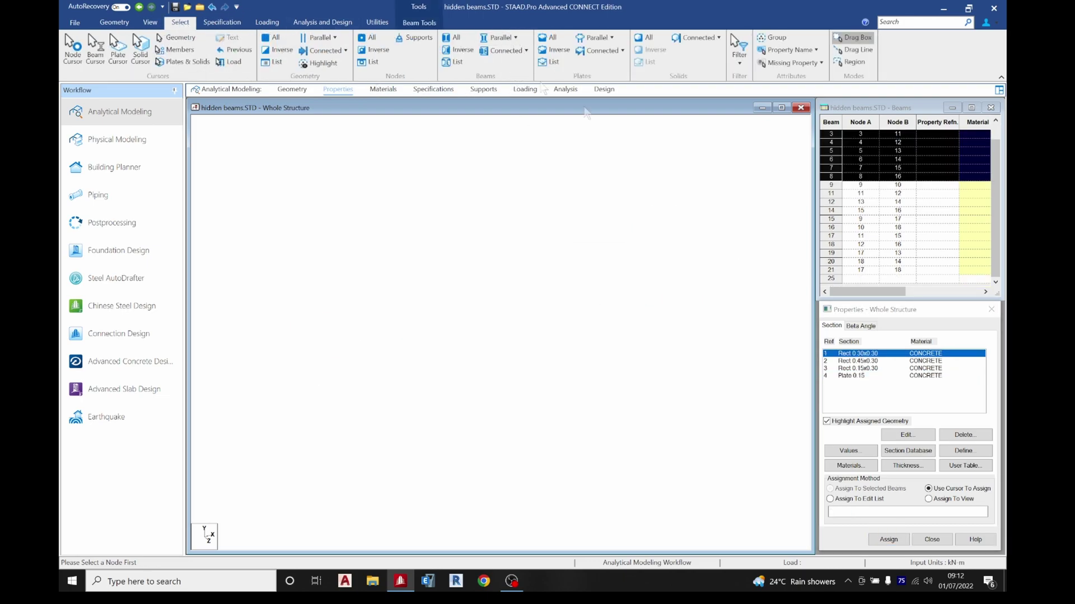
click(889, 540)
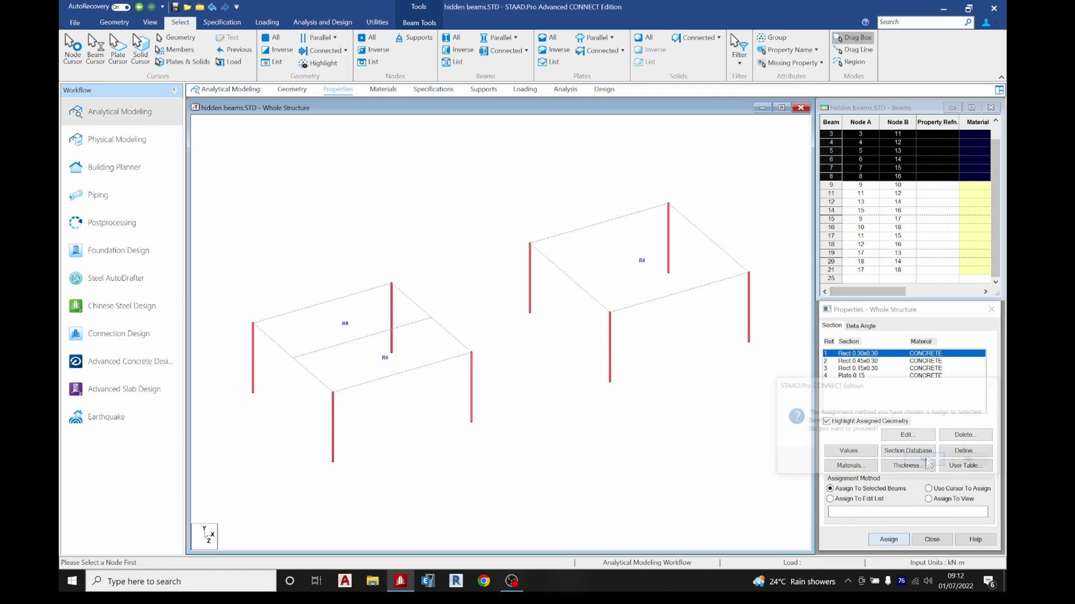
click(932, 461)
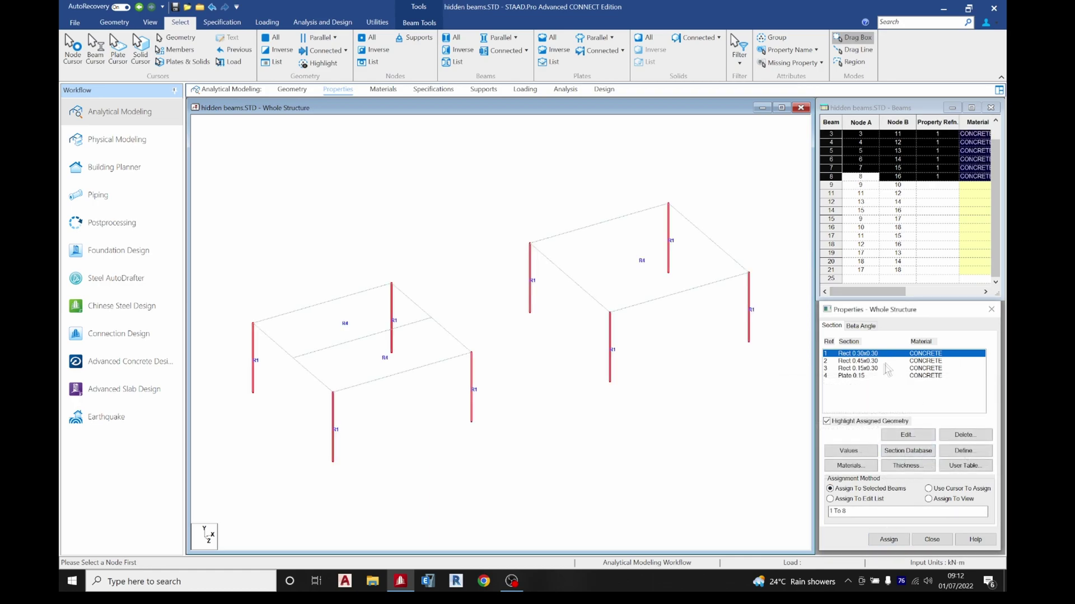
Step: Assign the Rect 0.15x0.30 section to the intermediate beam of the first bay using the cursor
click(866, 361)
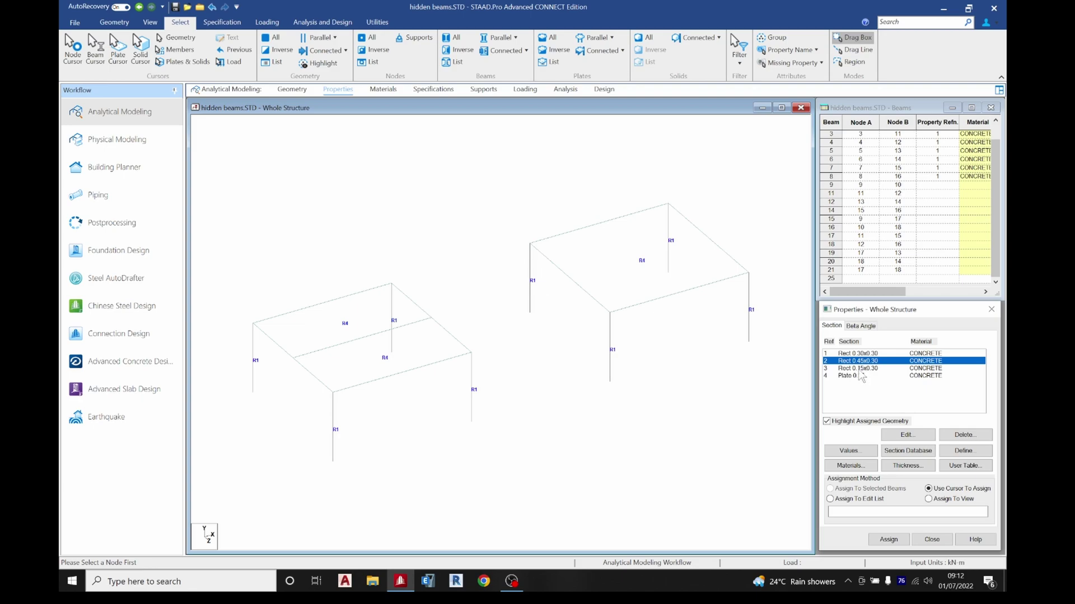
click(859, 369)
click(888, 540)
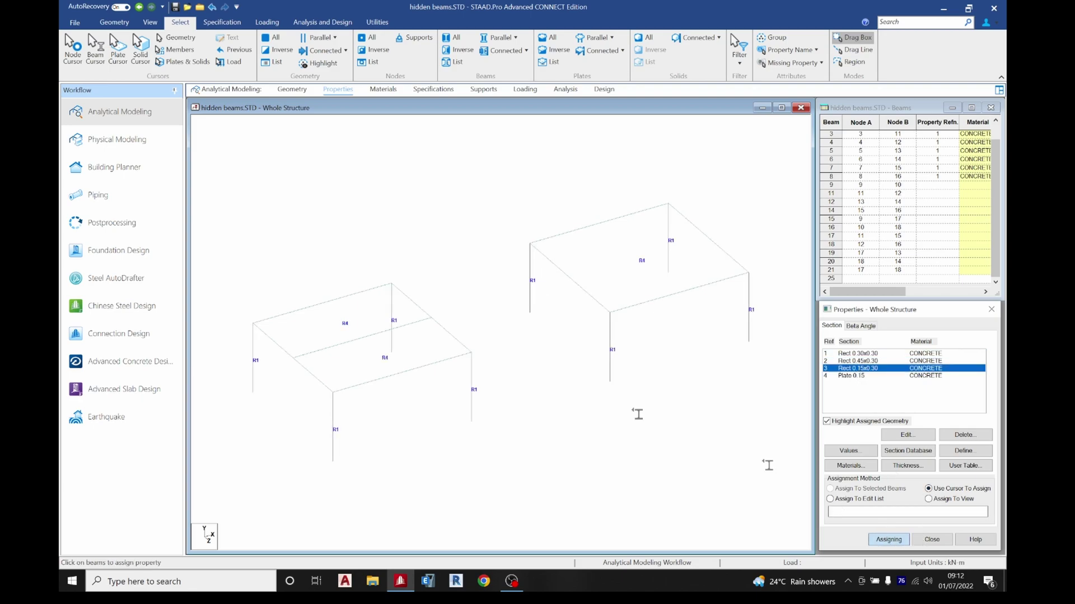
click(369, 343)
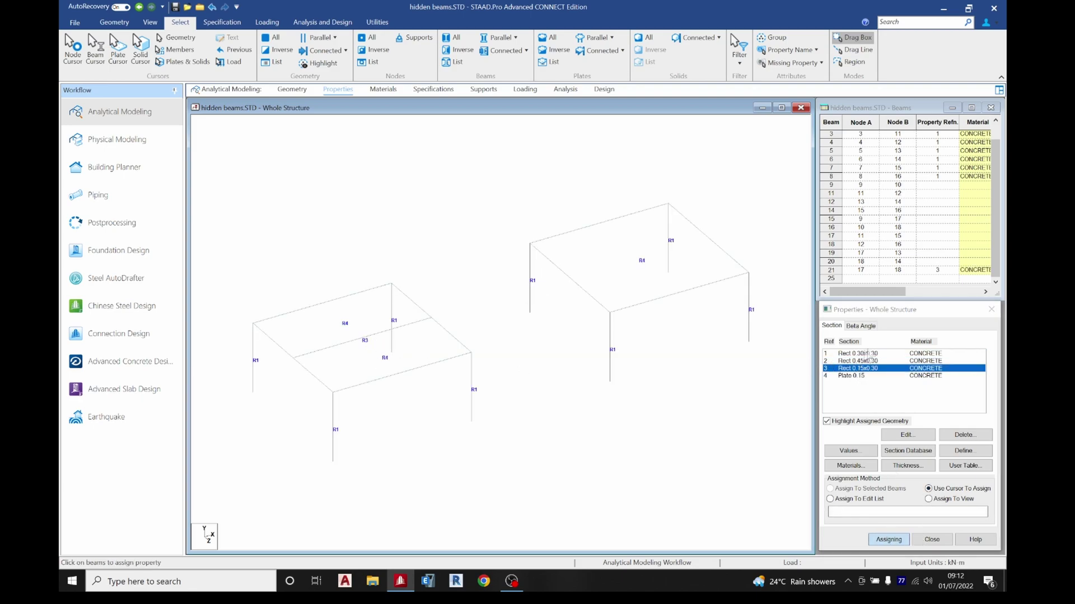
Step: Isolate the perimeter beams with missing properties in a new view, with Rect 0.45x0.30 as the section to assign
click(872, 362)
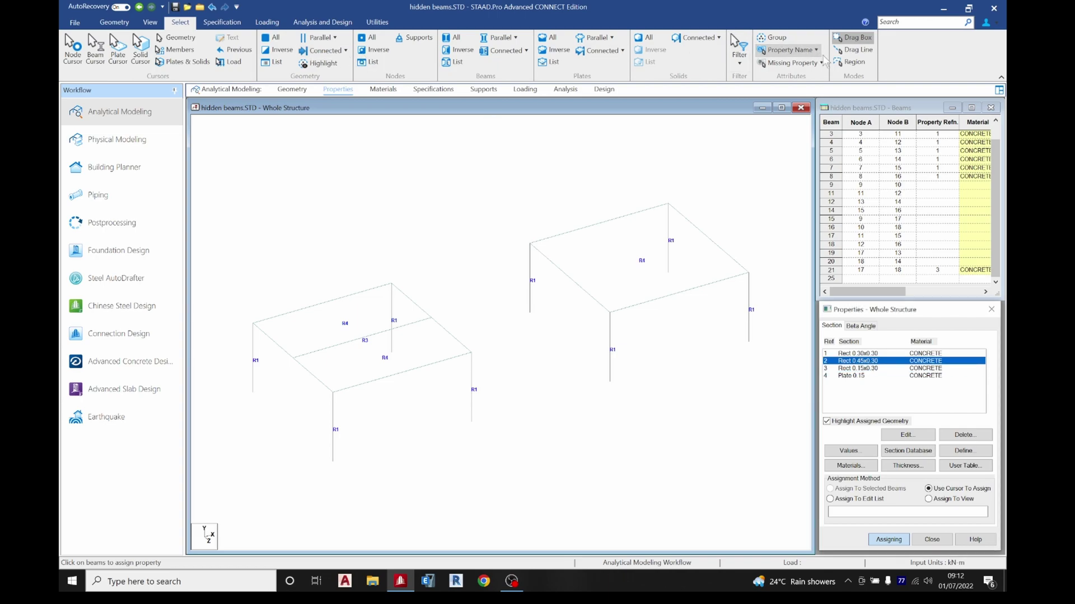
click(806, 62)
click(784, 77)
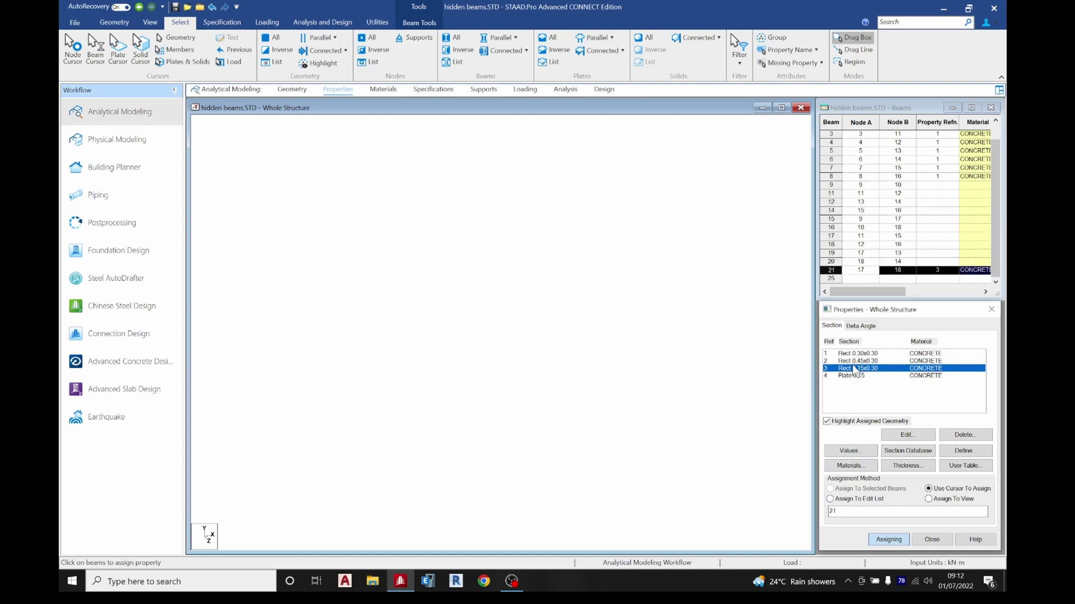
click(806, 63)
click(802, 82)
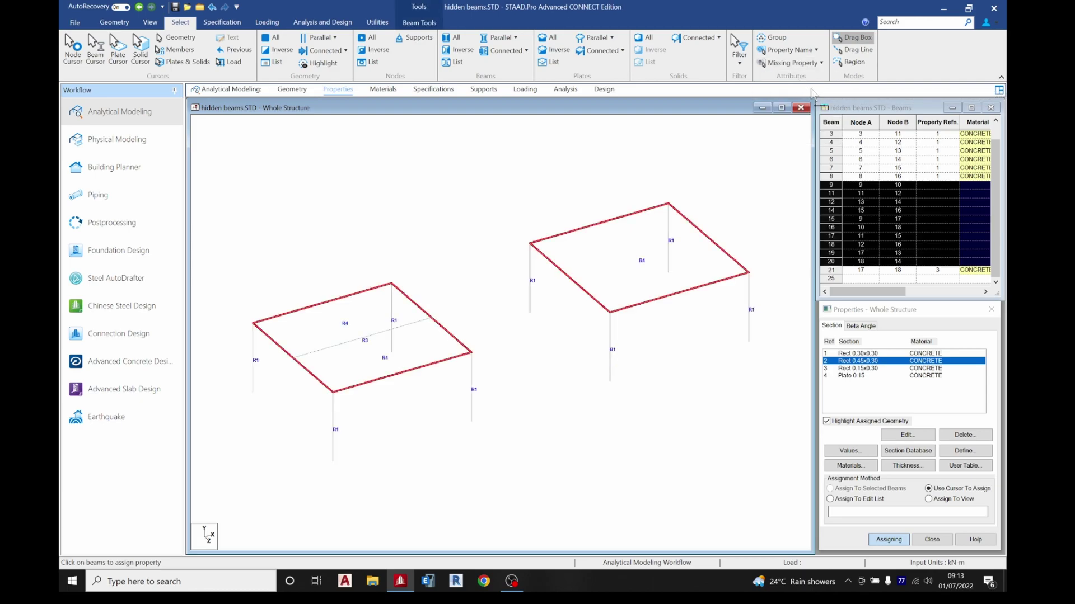
right_click(634, 348)
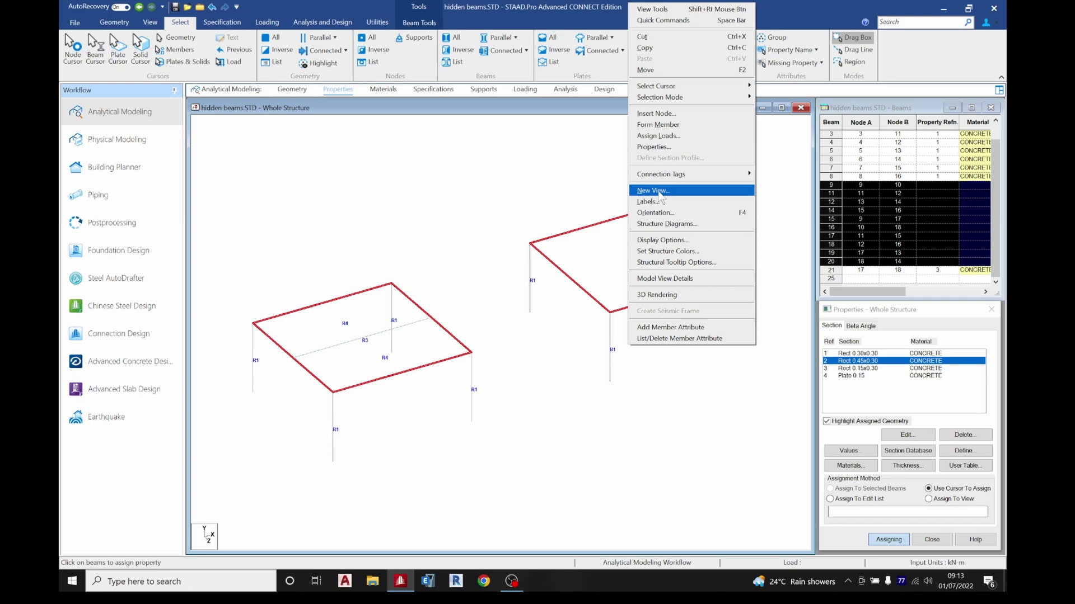
click(653, 190)
click(667, 317)
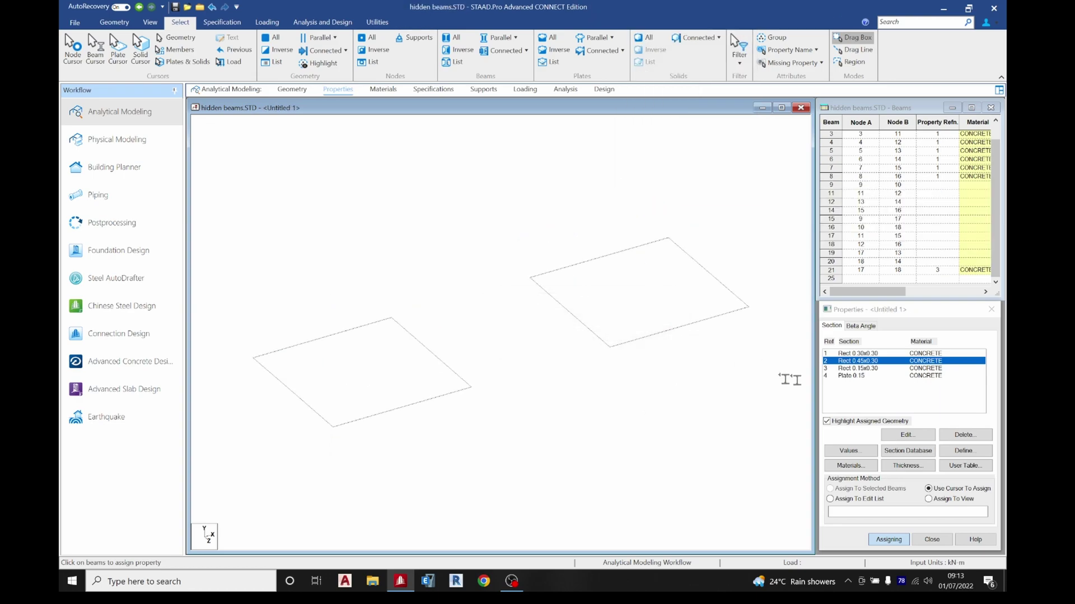
Step: Assign the Rect 0.45x0.30 section to all beams in the isolated view and display the whole structure again
click(942, 499)
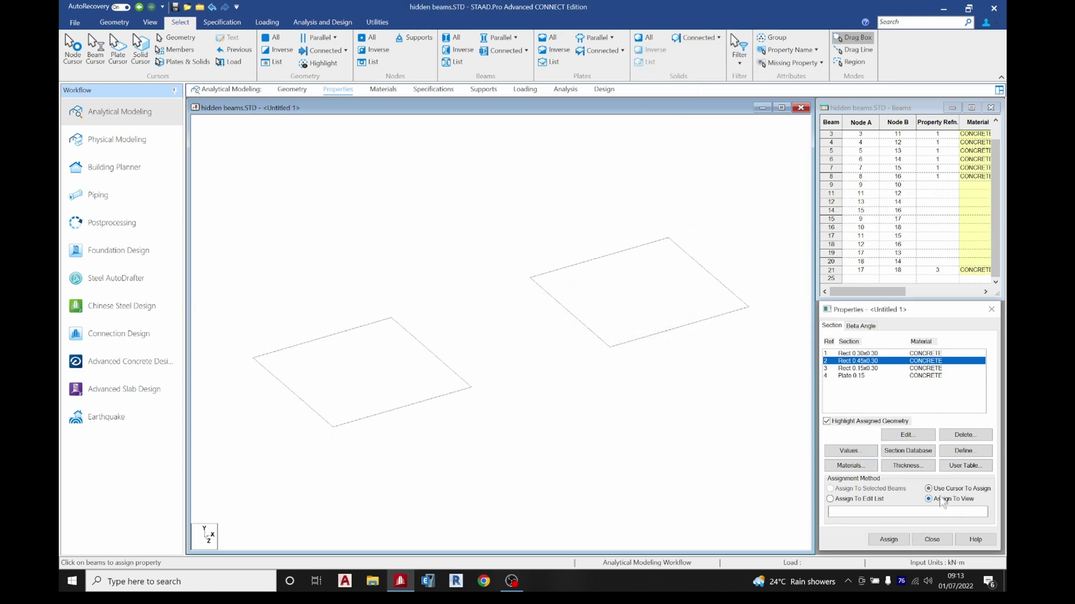
click(888, 539)
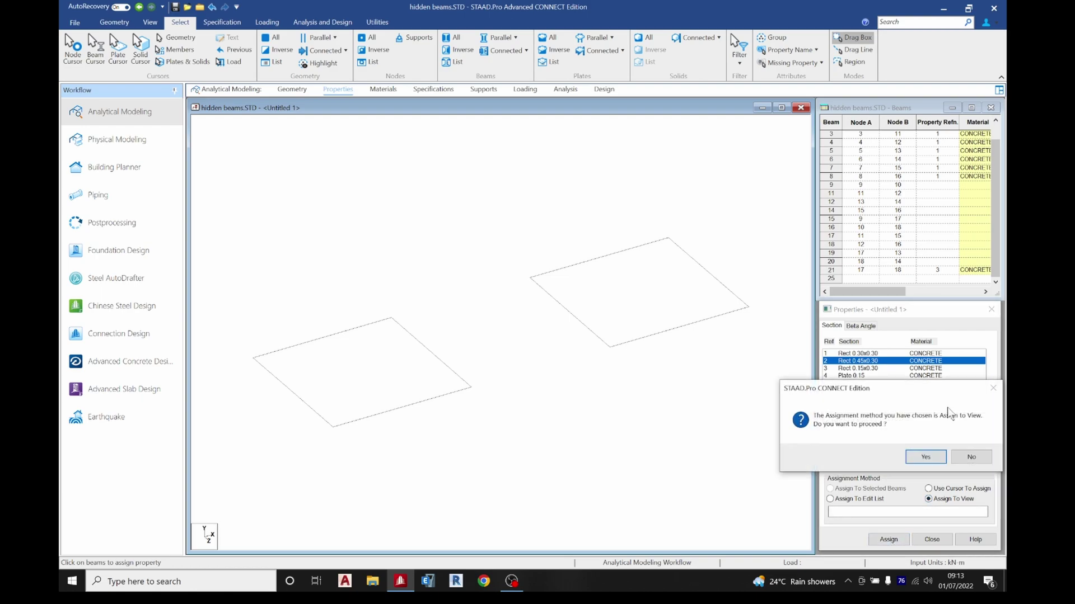
click(925, 457)
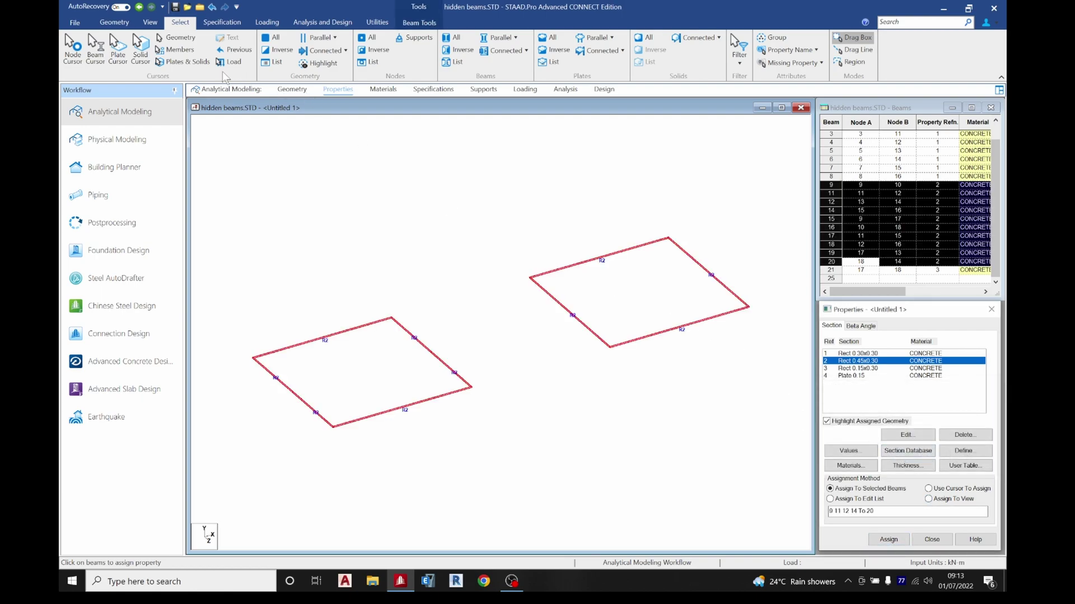
click(150, 22)
click(200, 47)
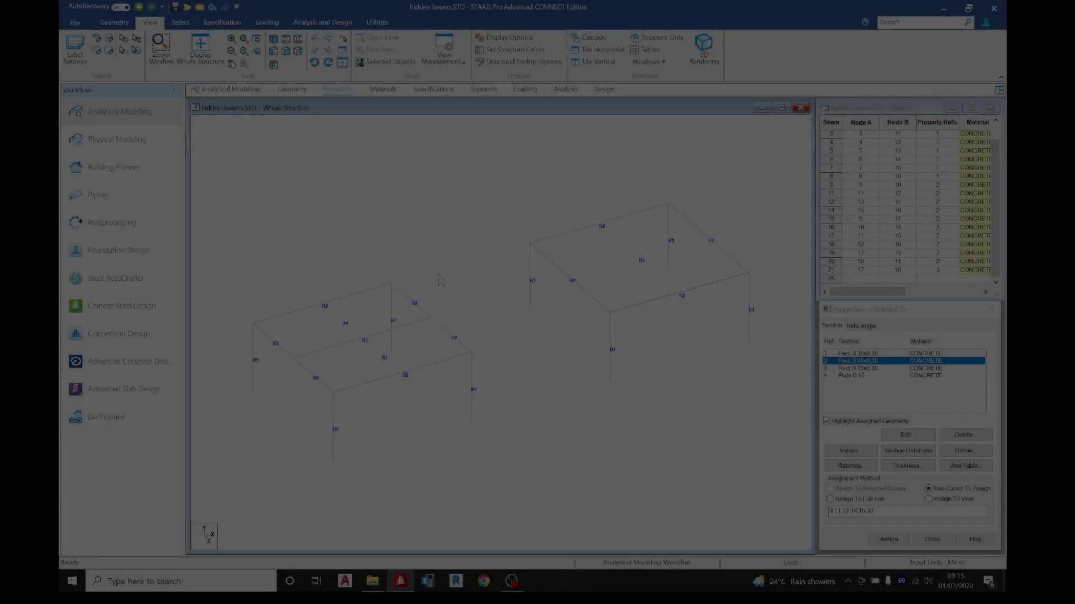
Step: Inspect the two frames with their assigned beam, column and plate sections in a 3D rendering
right_click(423, 214)
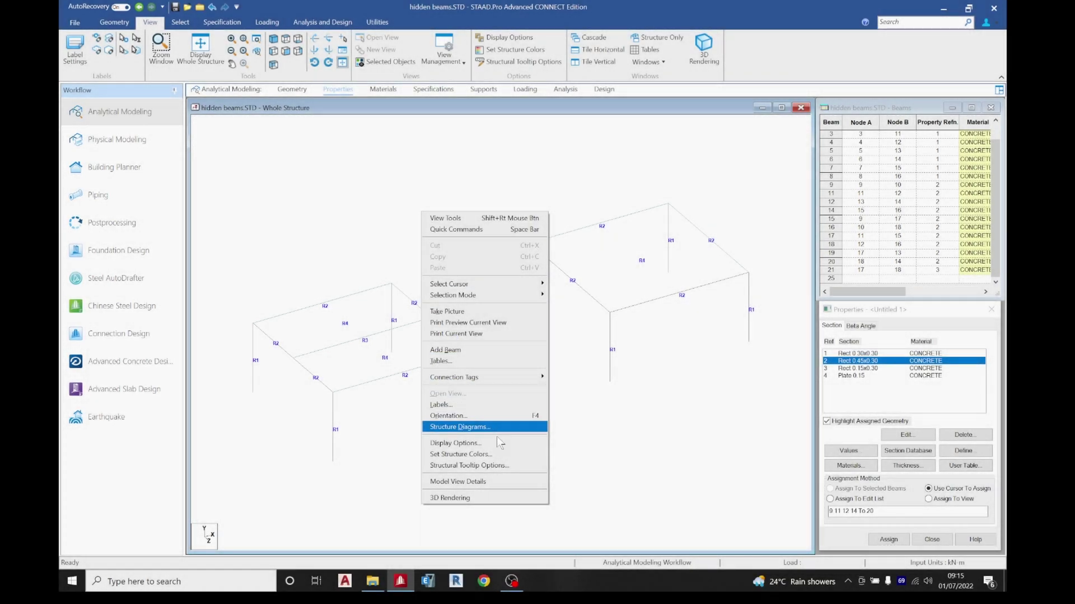
click(479, 498)
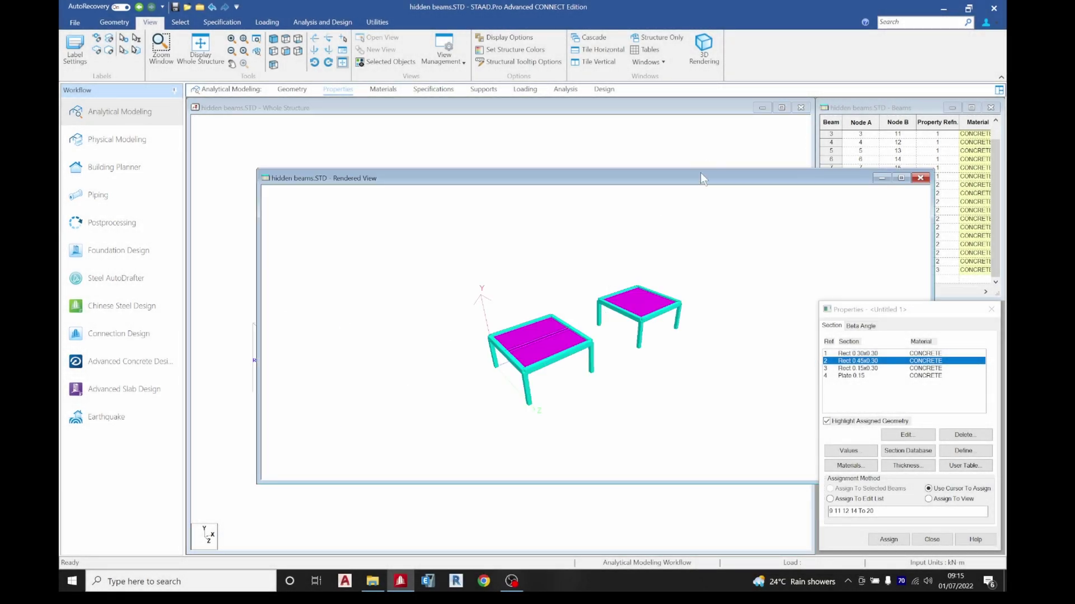
scroll(487, 353, up, 5)
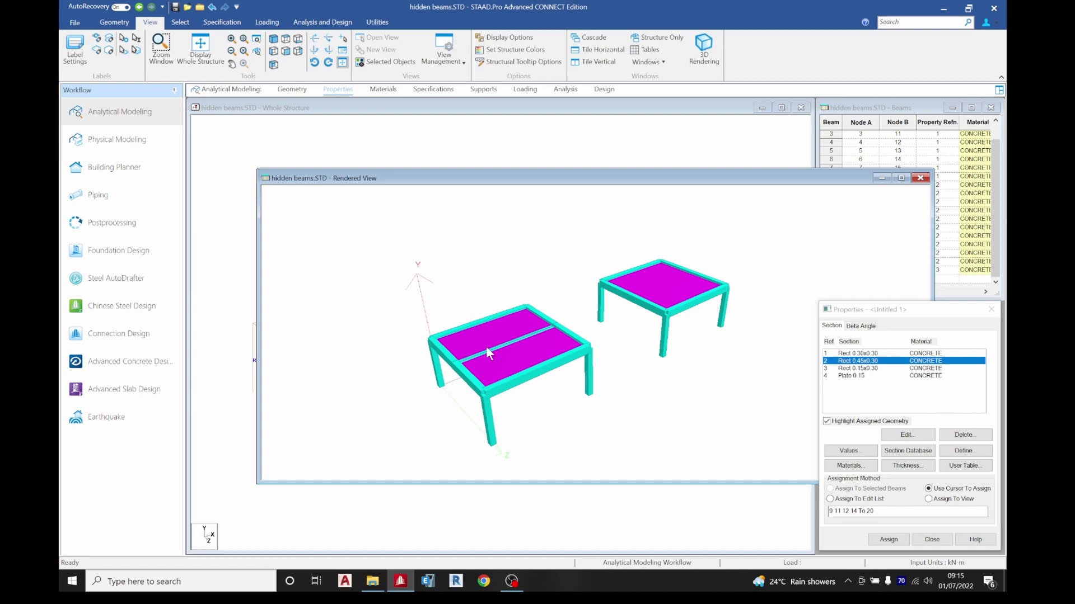
drag(486, 346, 549, 369)
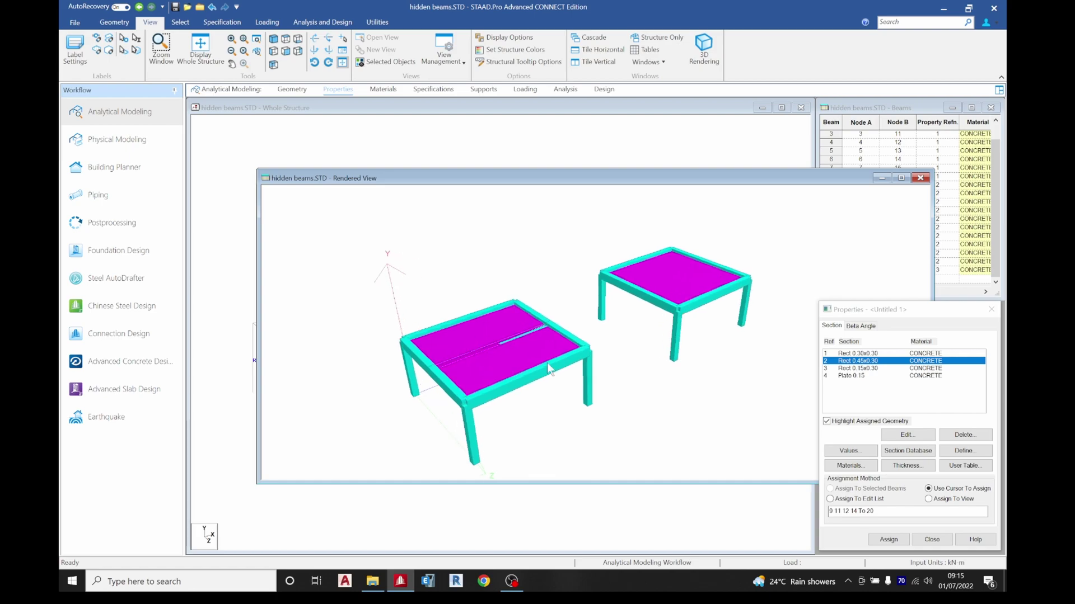
click(920, 179)
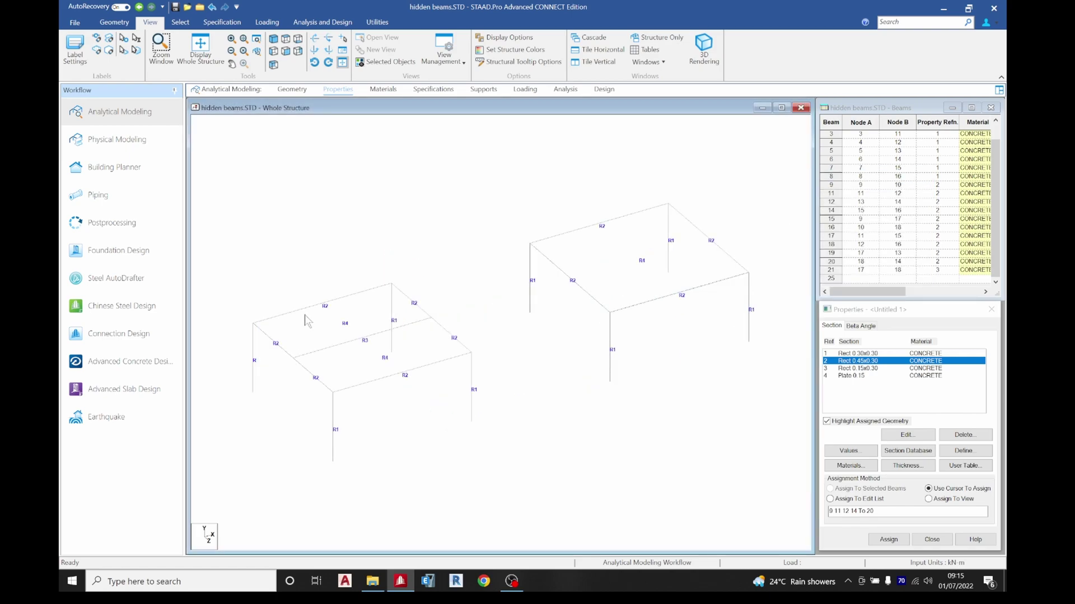
Step: Generate a quadrilateral mesh on all slab plates, with 10 divisions and a bias of 1 on every side
right_click(296, 140)
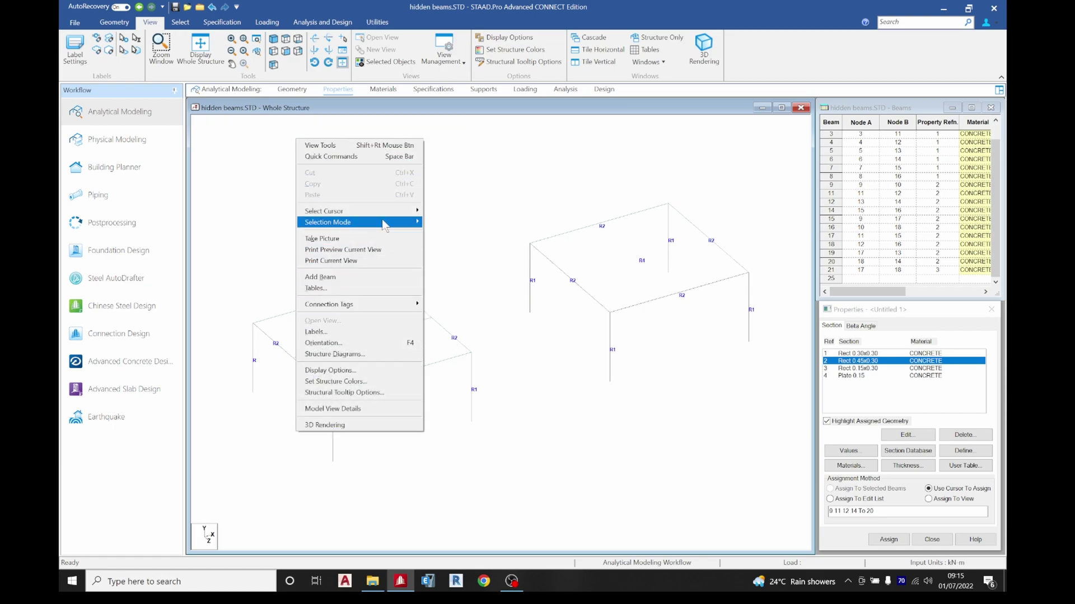
mouse_move(380, 211)
click(469, 233)
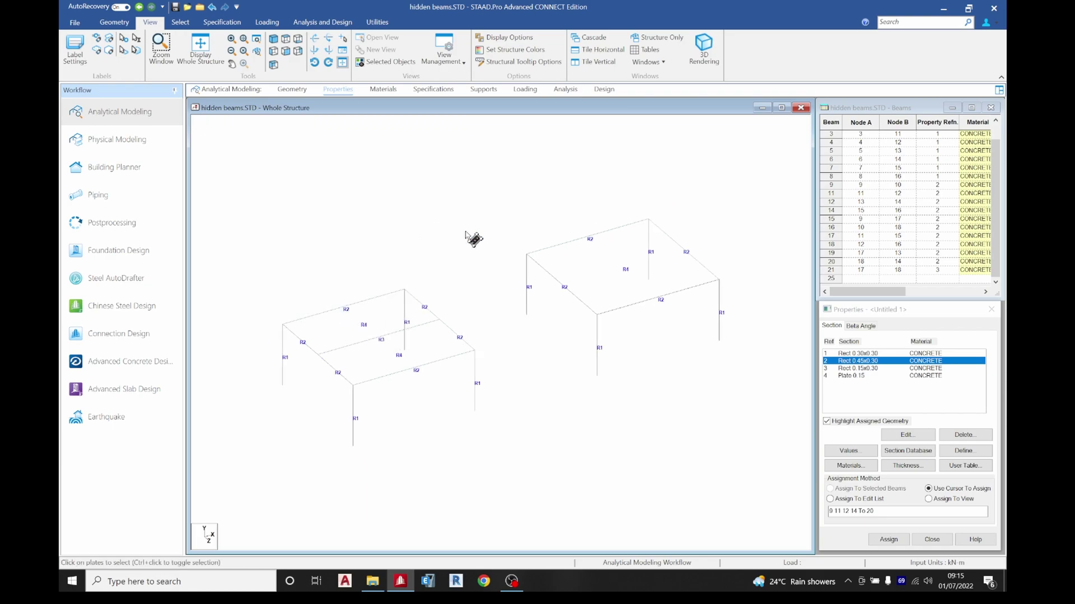
drag(242, 171, 774, 505)
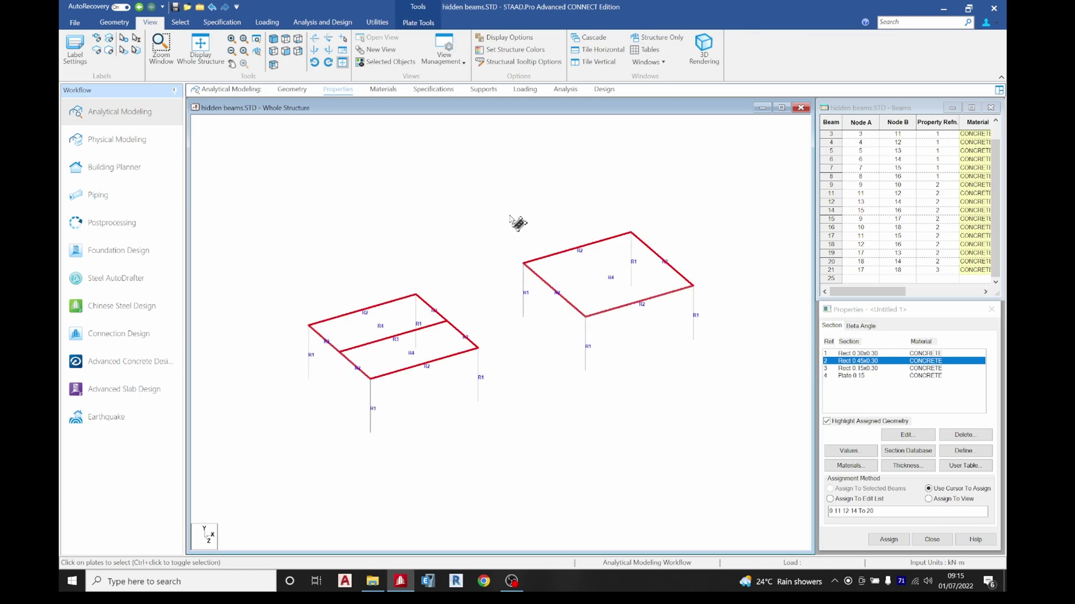
right_click(511, 216)
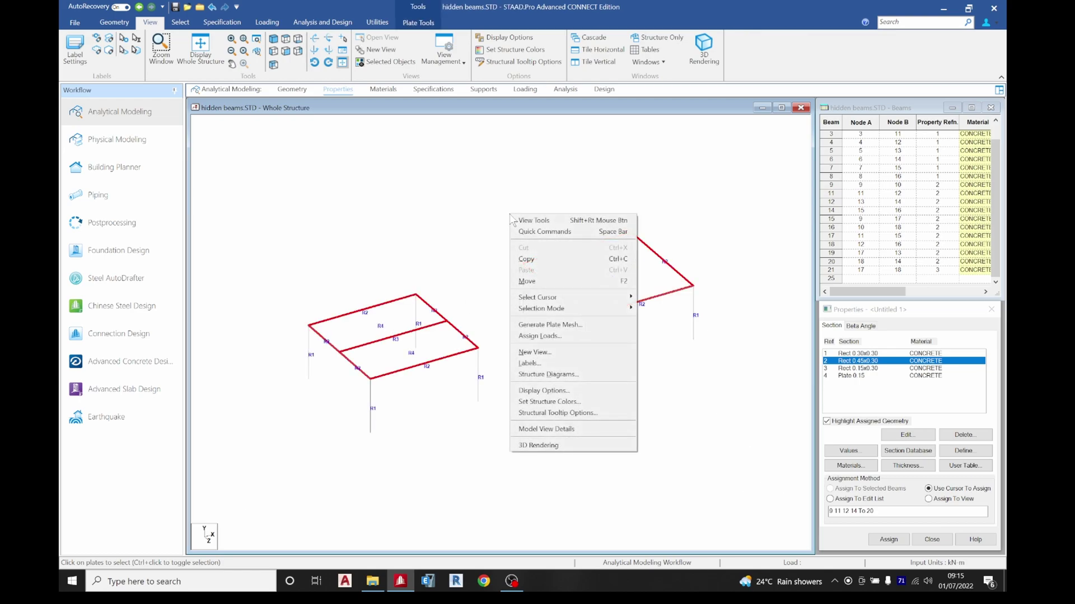
click(584, 321)
click(508, 342)
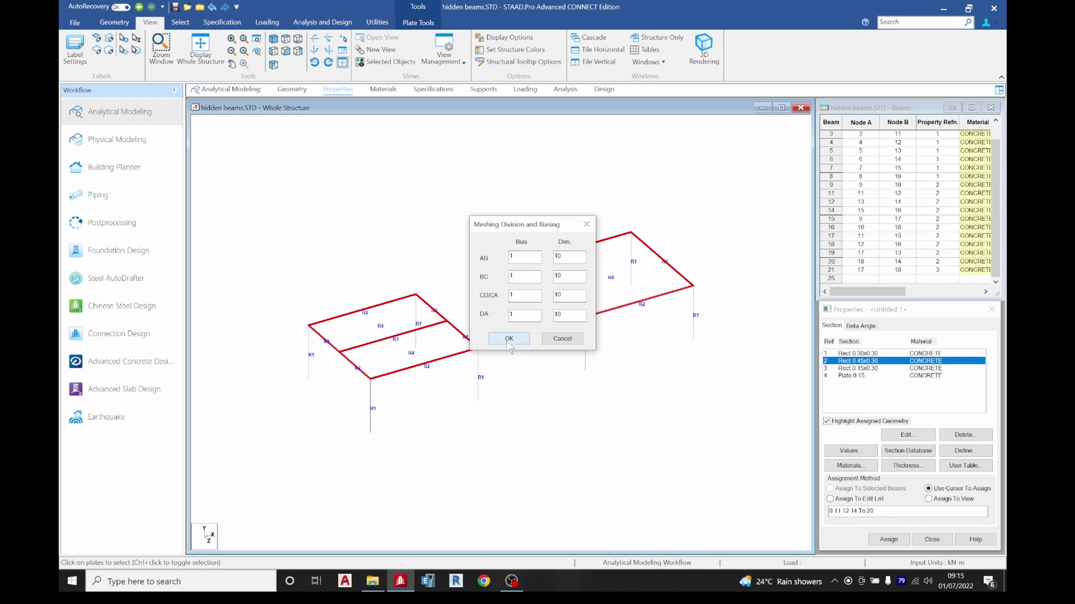
click(504, 297)
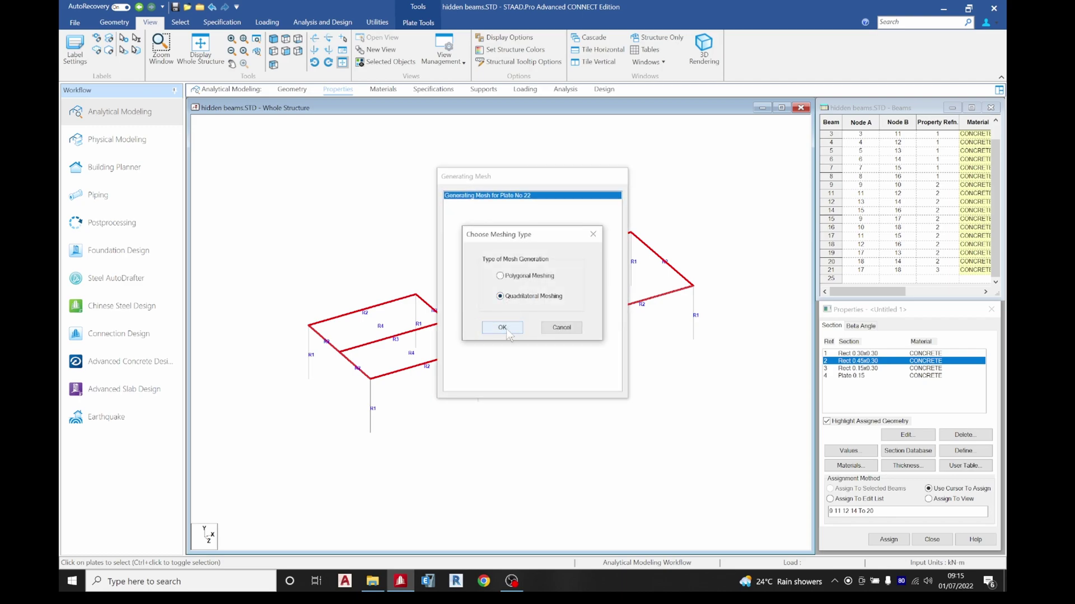
click(502, 327)
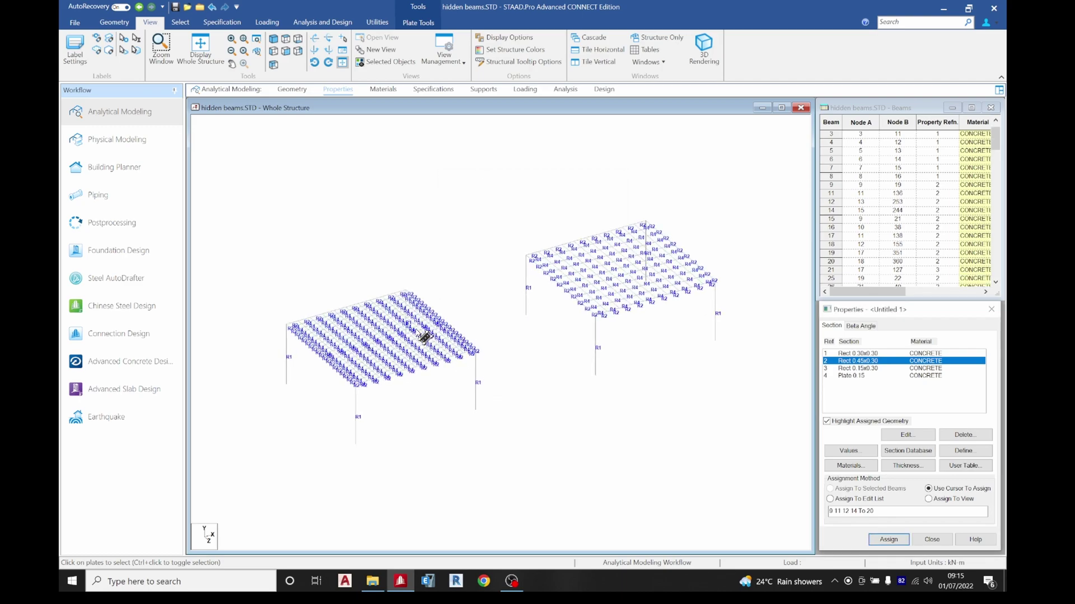
click(992, 309)
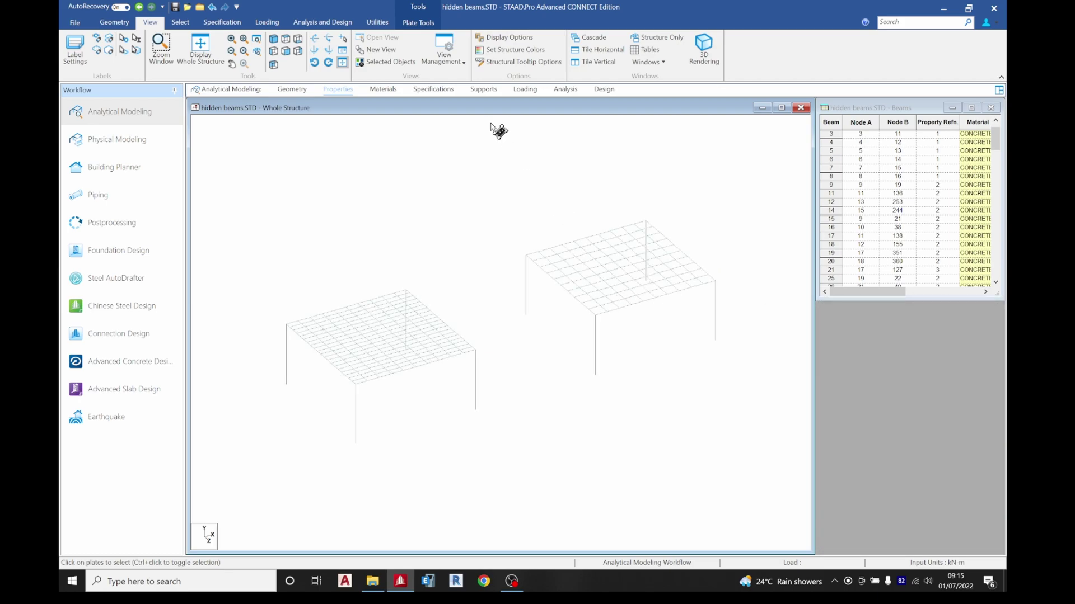
Step: Examine the meshed slabs and beams in a 3D rendering and review the node numbering on the model
right_click(409, 166)
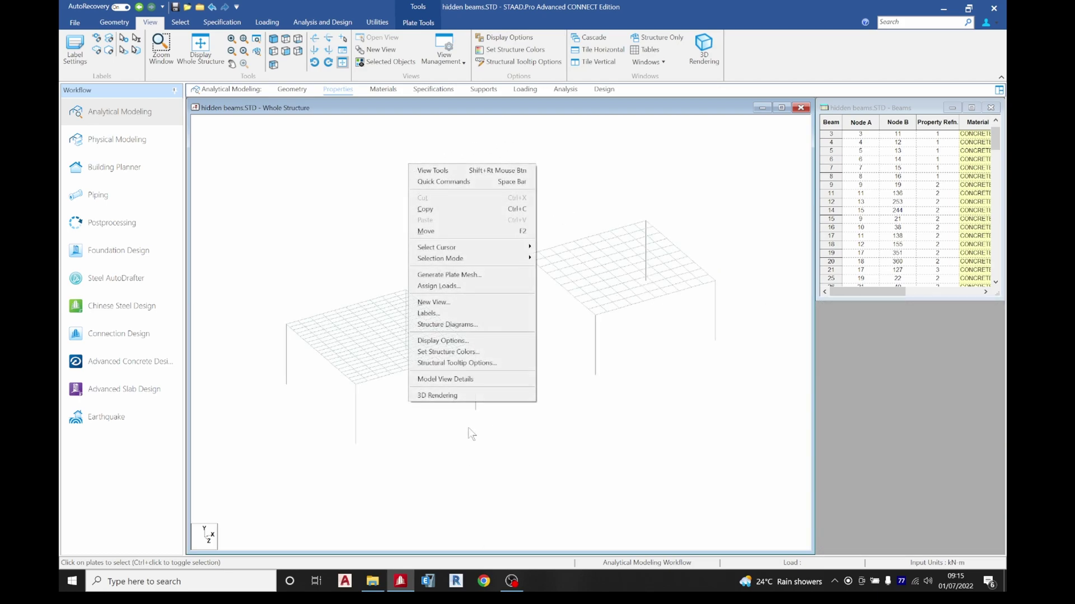
click(459, 396)
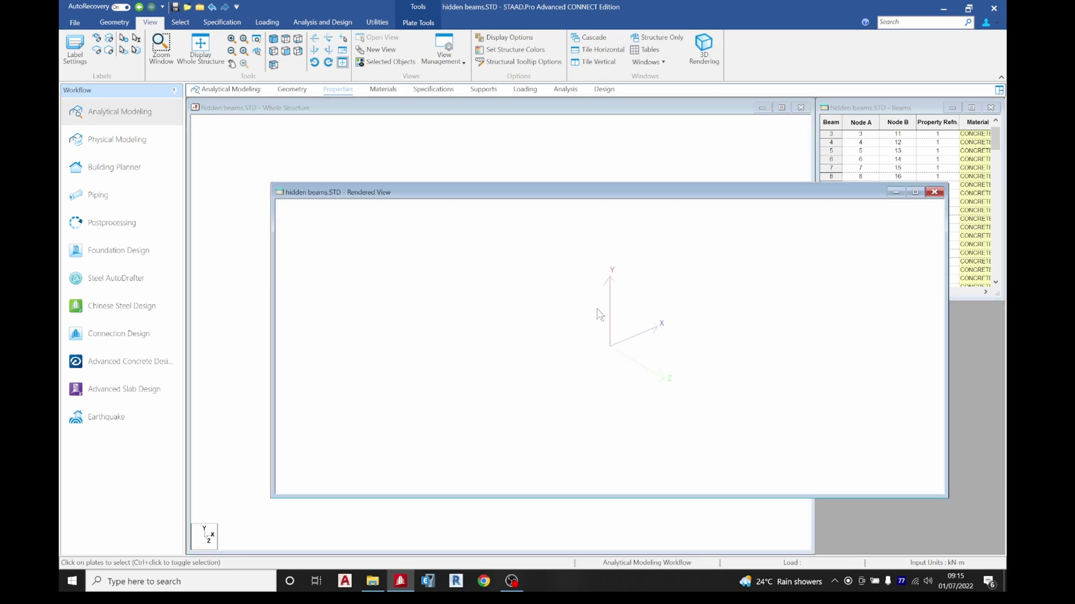
click(933, 192)
right_click(516, 168)
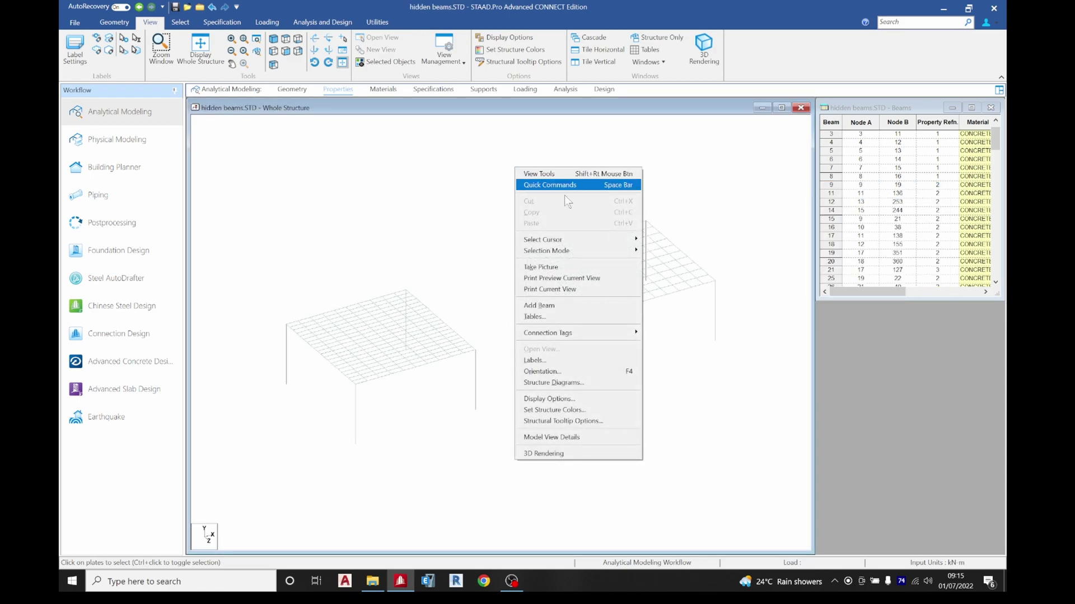
middle_drag(437, 165, 461, 174)
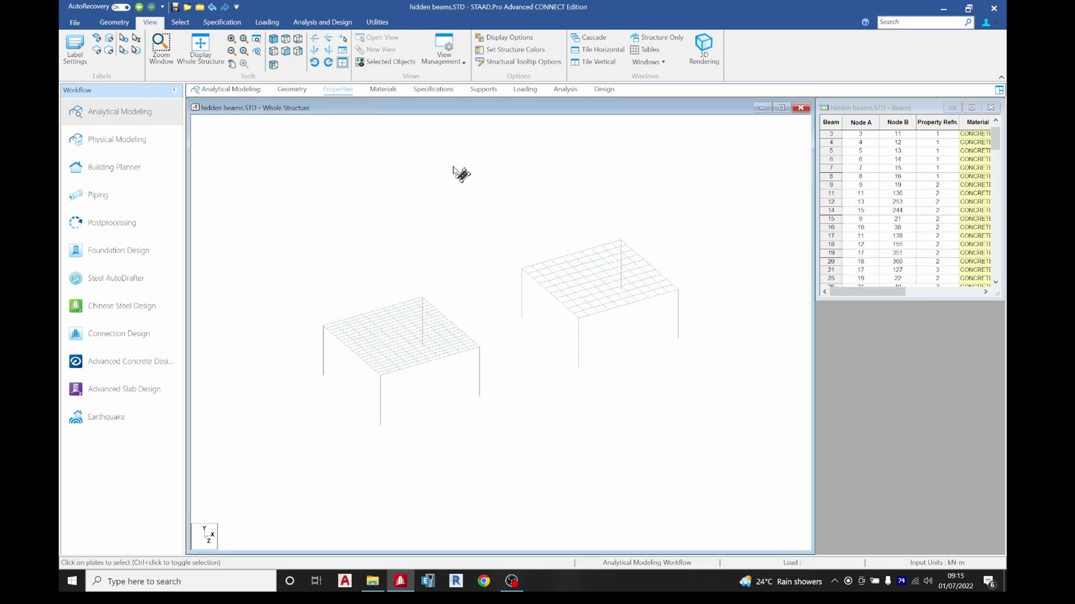
right_click(386, 149)
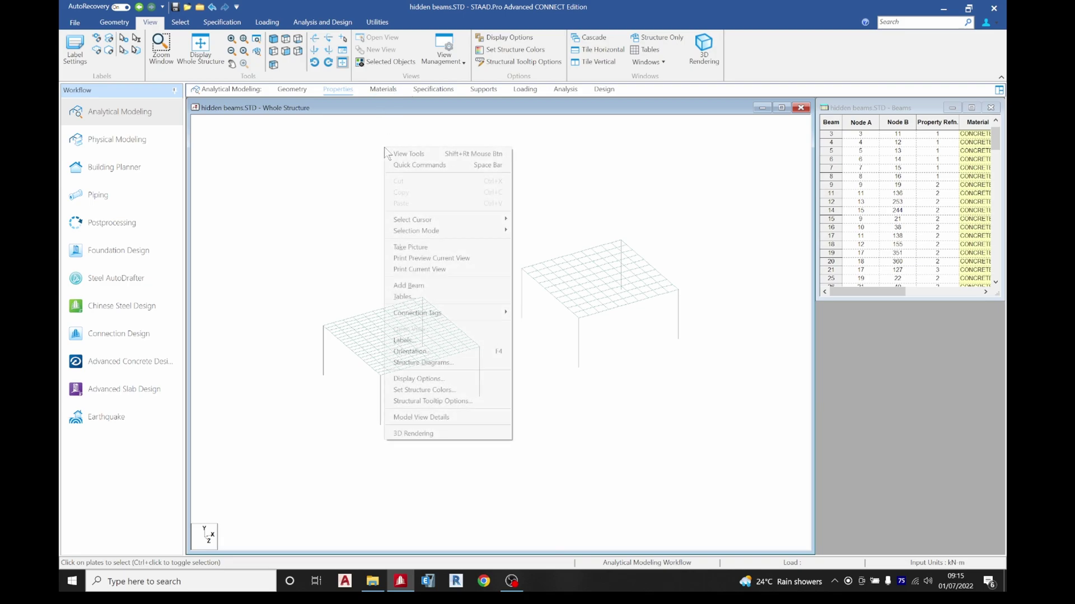
click(487, 435)
scroll(631, 356, up, 6)
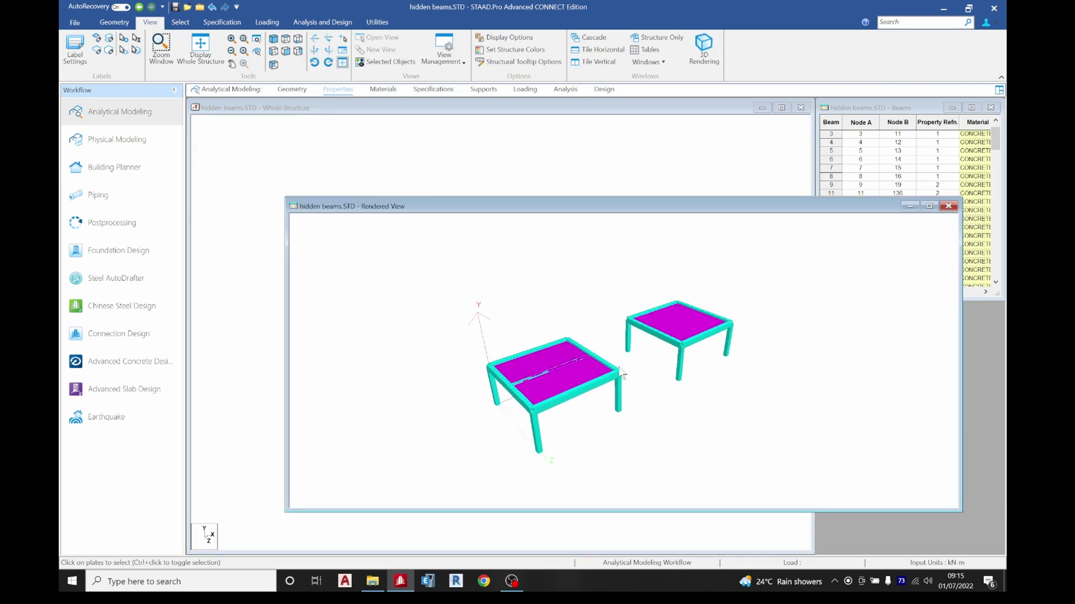
scroll(621, 373, up, 2)
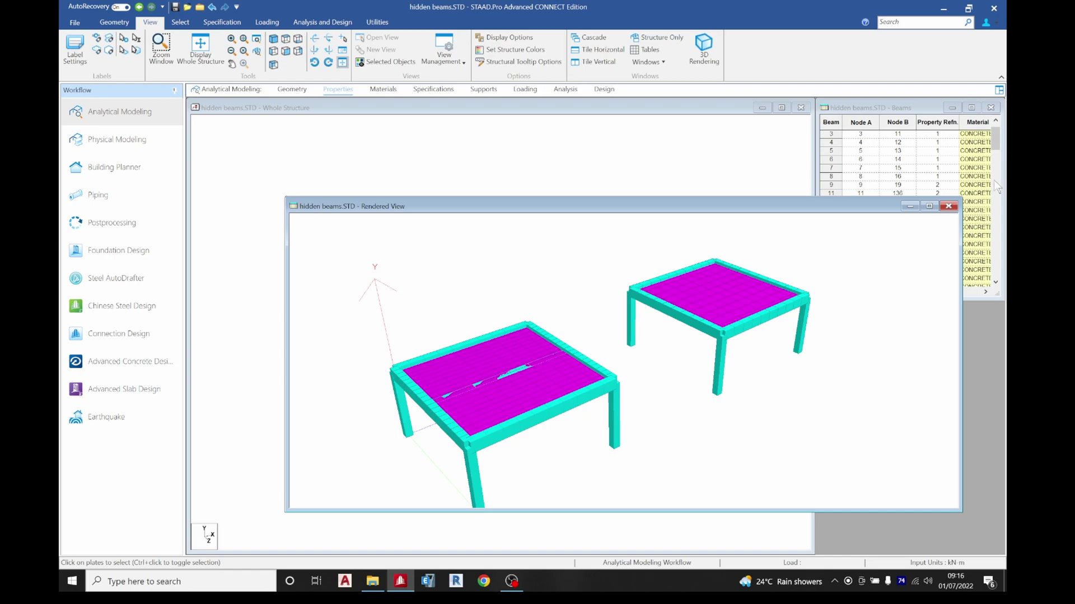
click(949, 206)
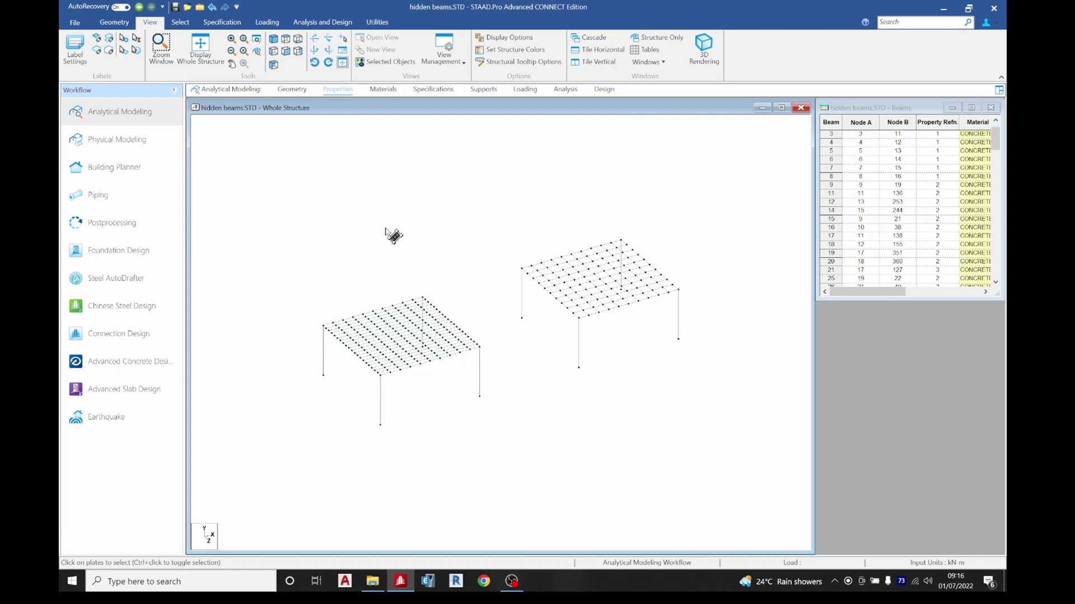
drag(487, 249, 356, 386)
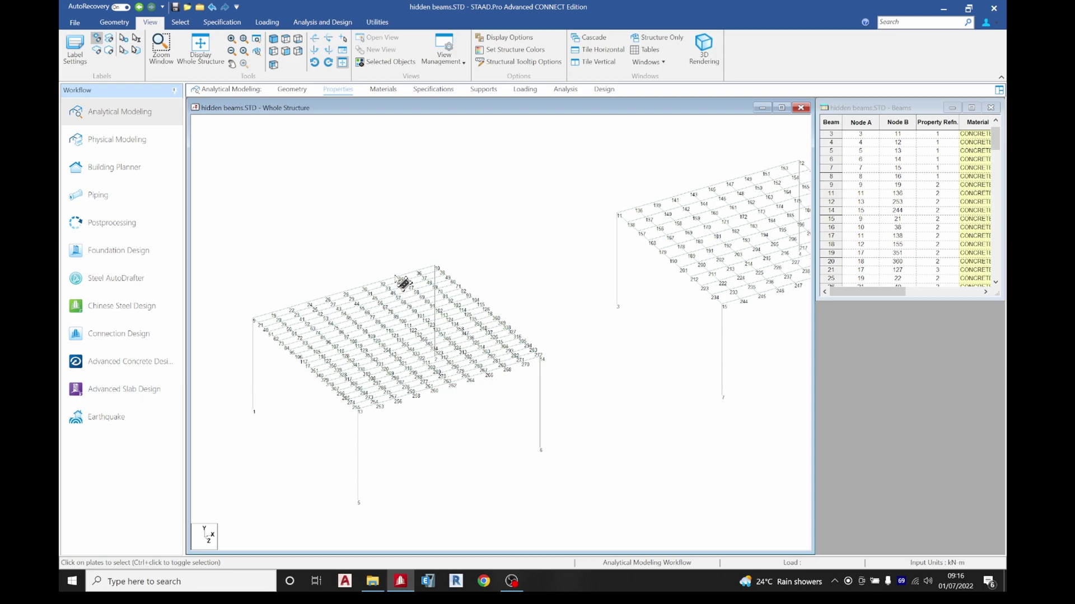
key(shift+n)
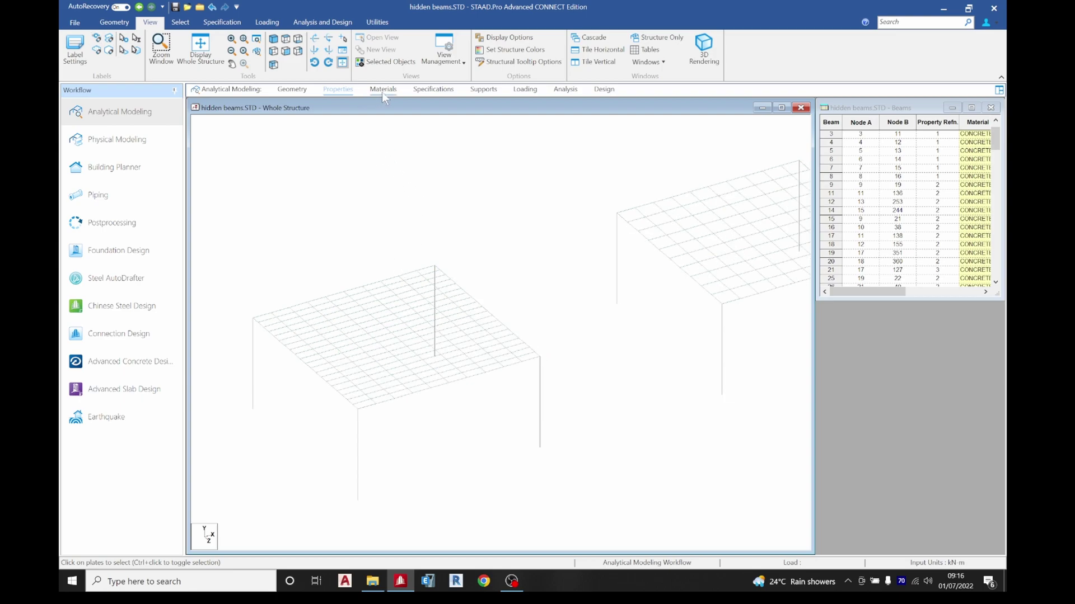
Step: Create a fixed support for the structure
click(485, 90)
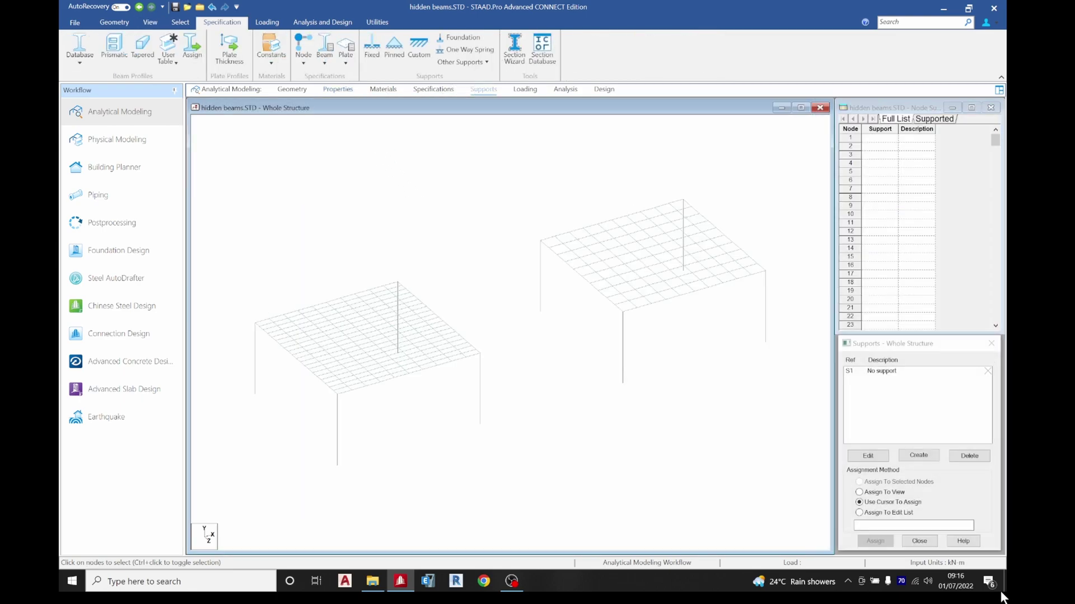
click(918, 457)
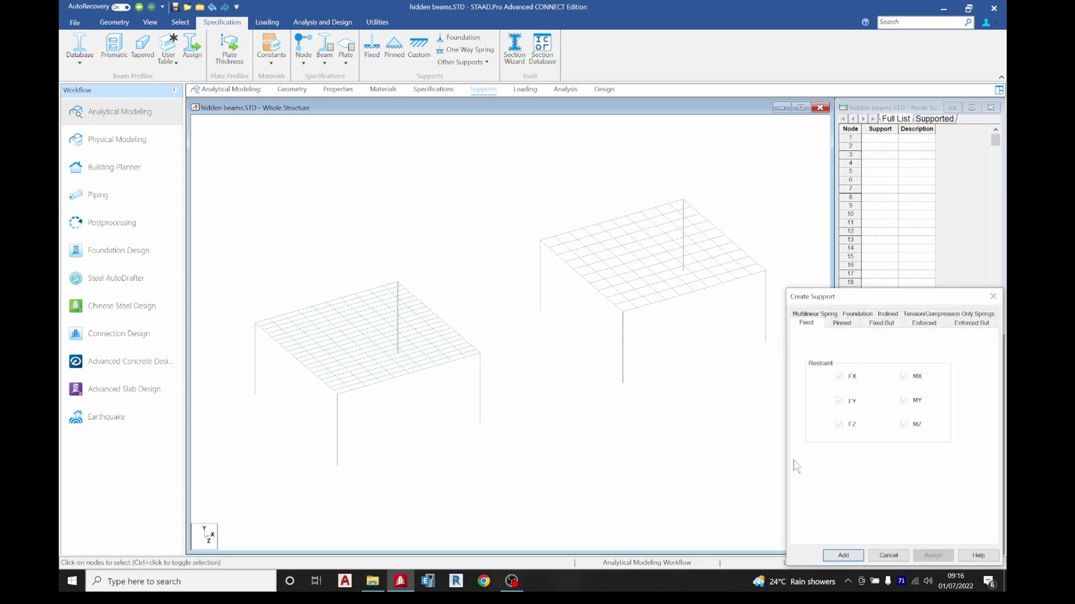
click(846, 554)
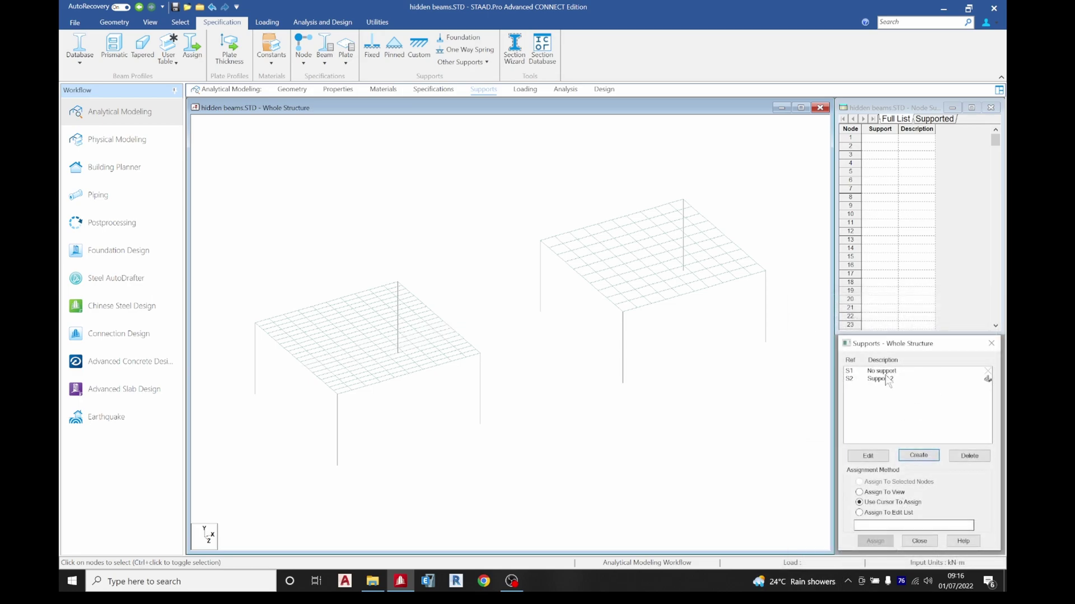
Step: Select all column base nodes from a side view and isolate them in the active window
click(150, 22)
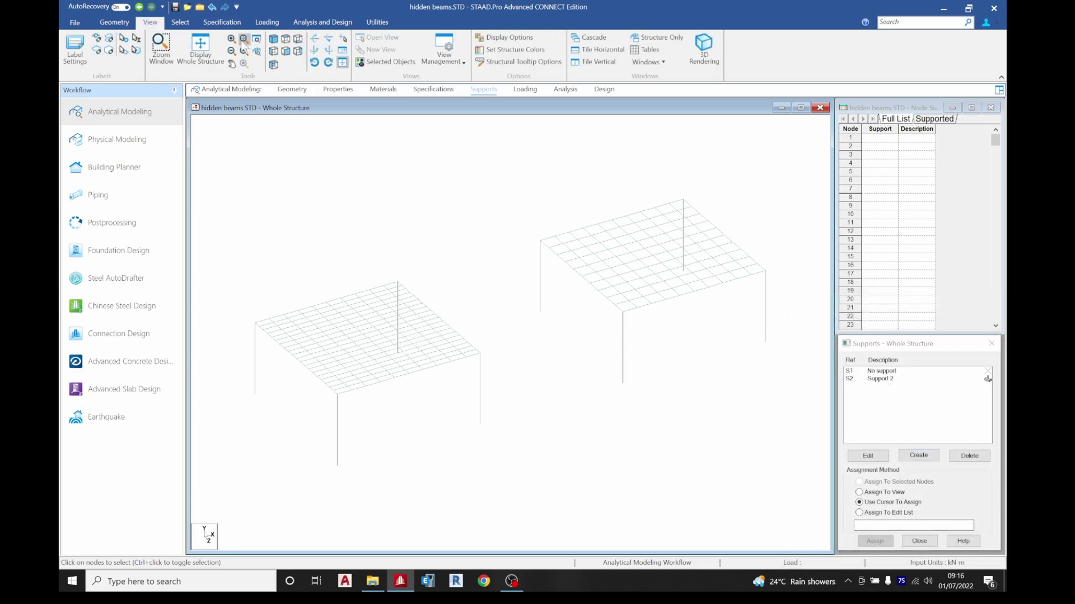
click(285, 51)
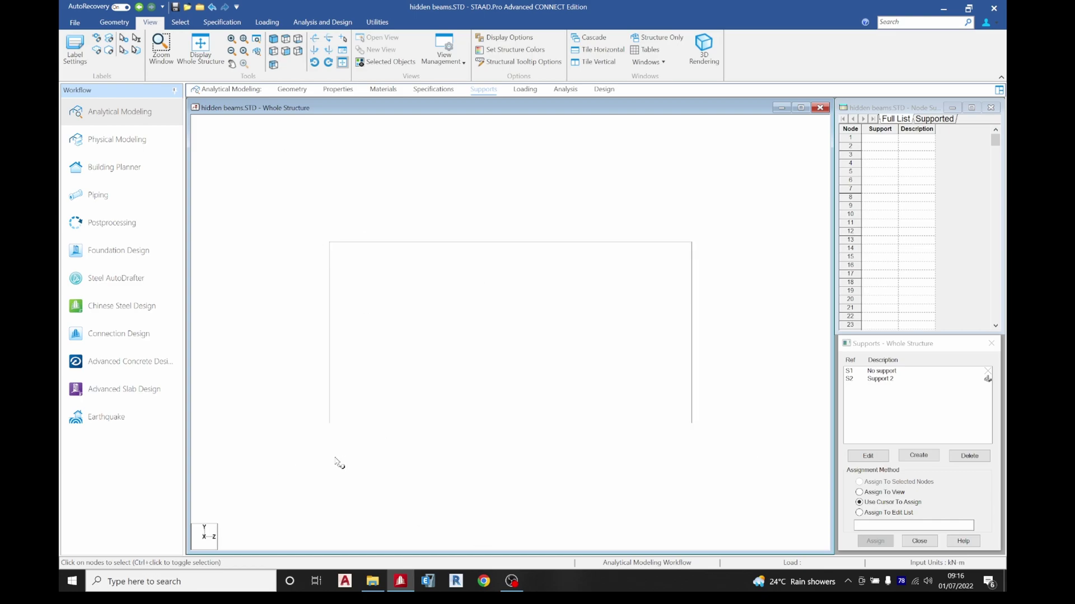
drag(292, 378, 756, 471)
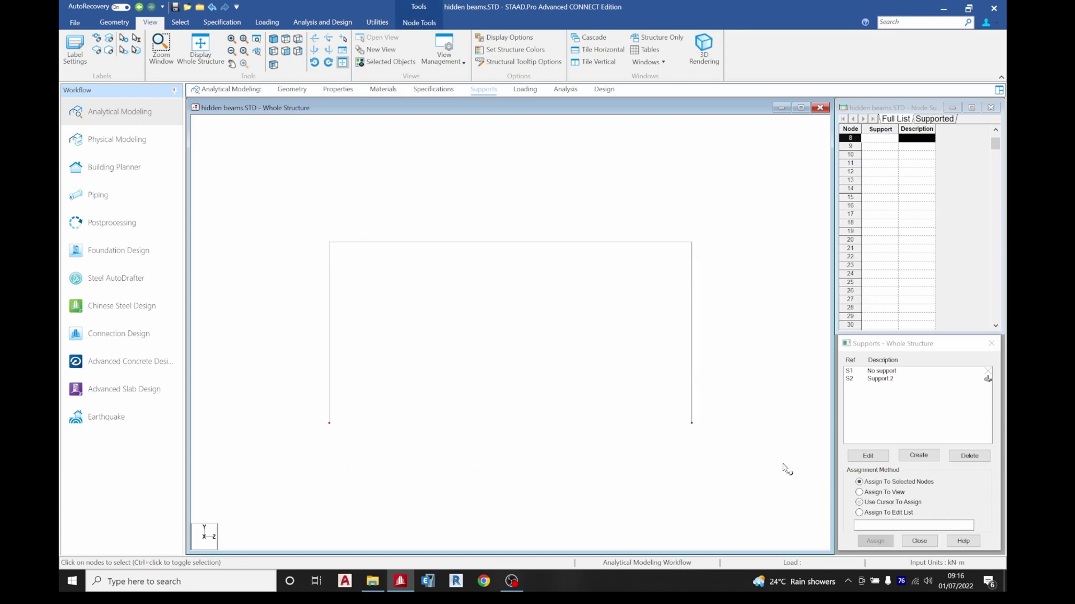
right_click(760, 372)
click(816, 248)
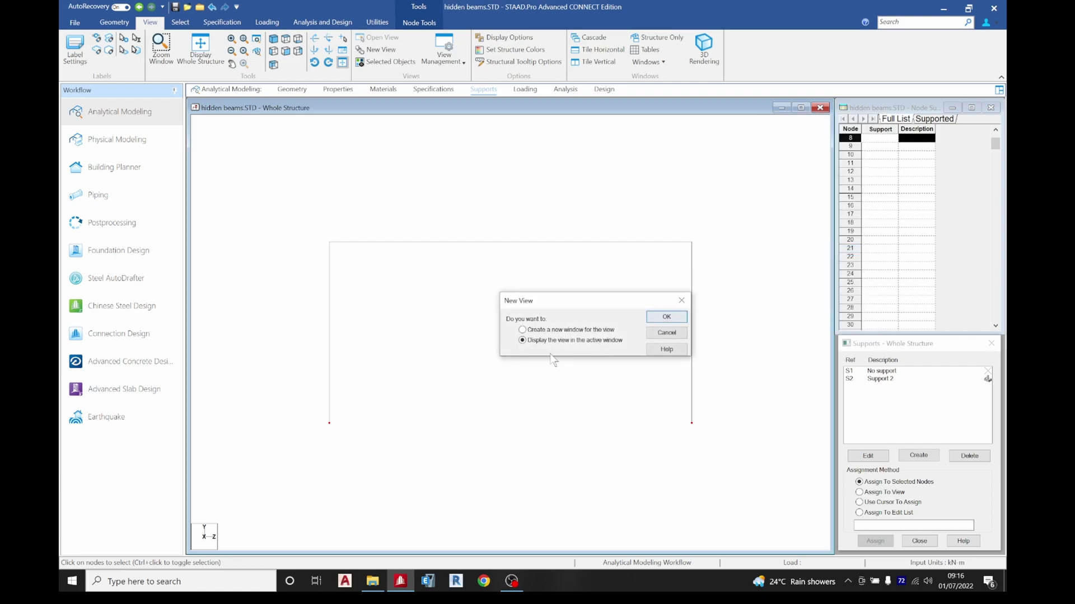
click(666, 317)
Step: Assign the Support 2 fixed support to all base nodes in view and redisplay the whole structure
click(869, 380)
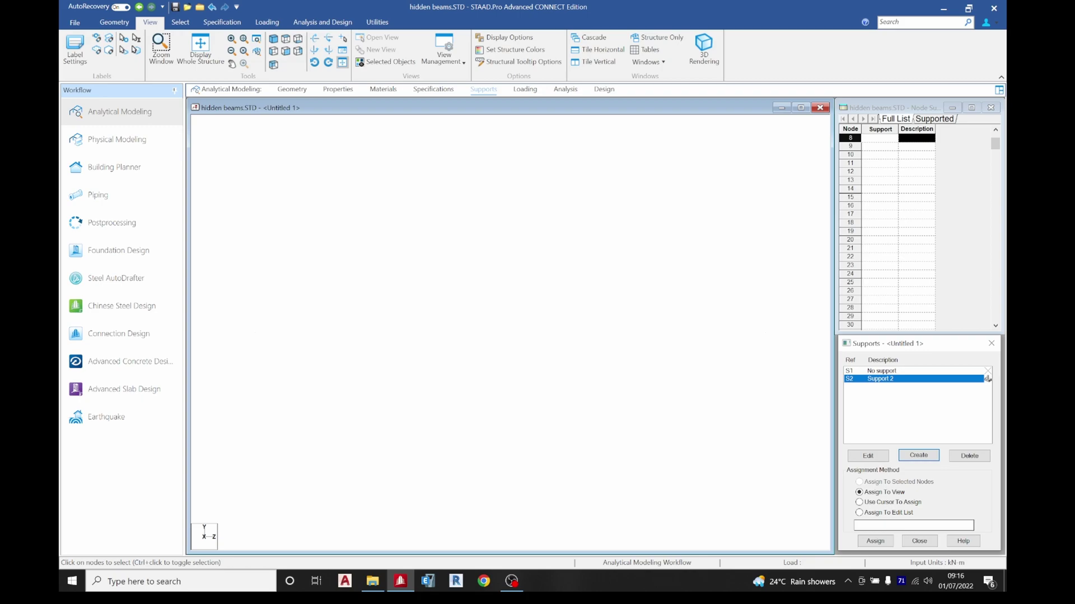
click(875, 541)
click(924, 474)
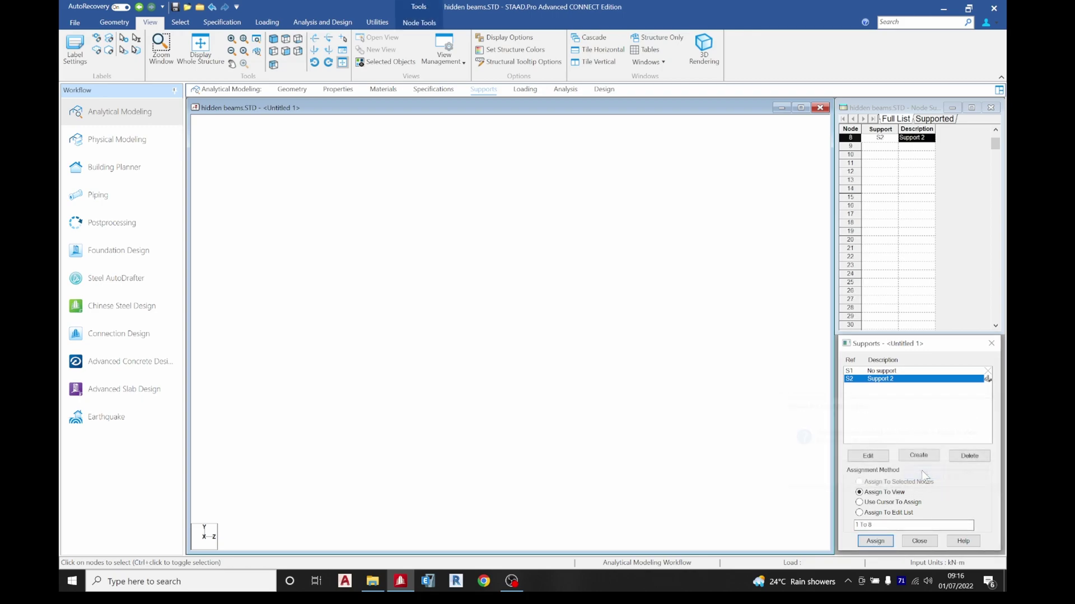
right_click(376, 156)
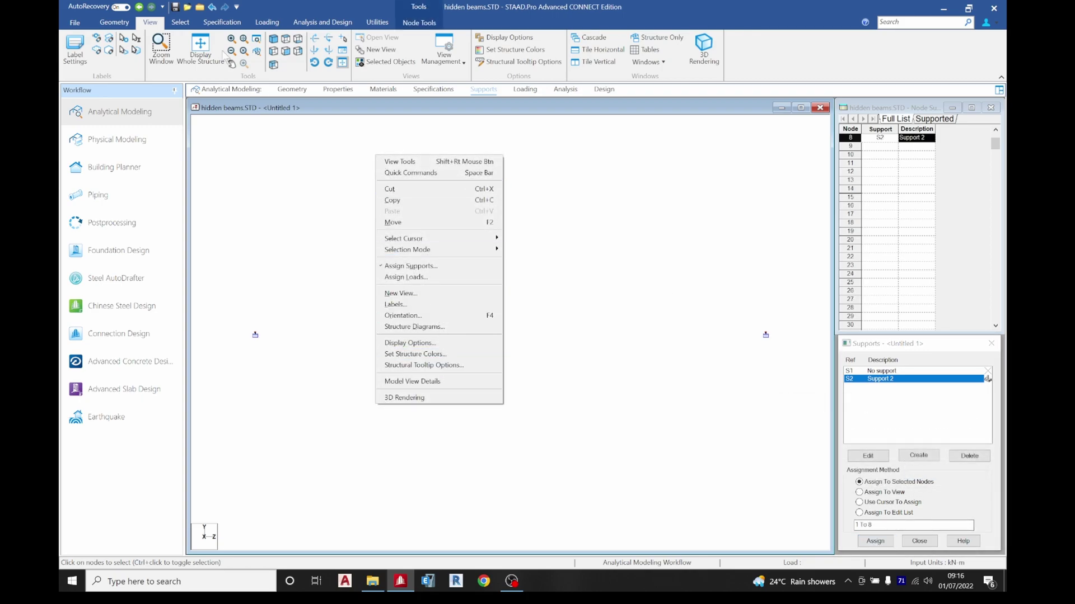
click(193, 42)
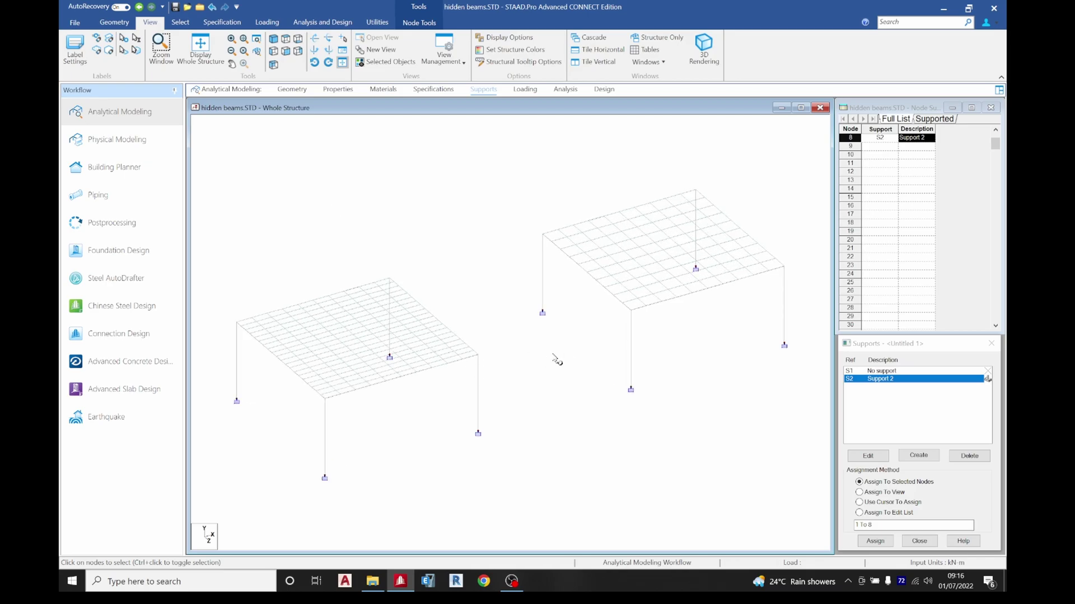
Step: Create primary load case 1 with the loading type Dead
click(519, 90)
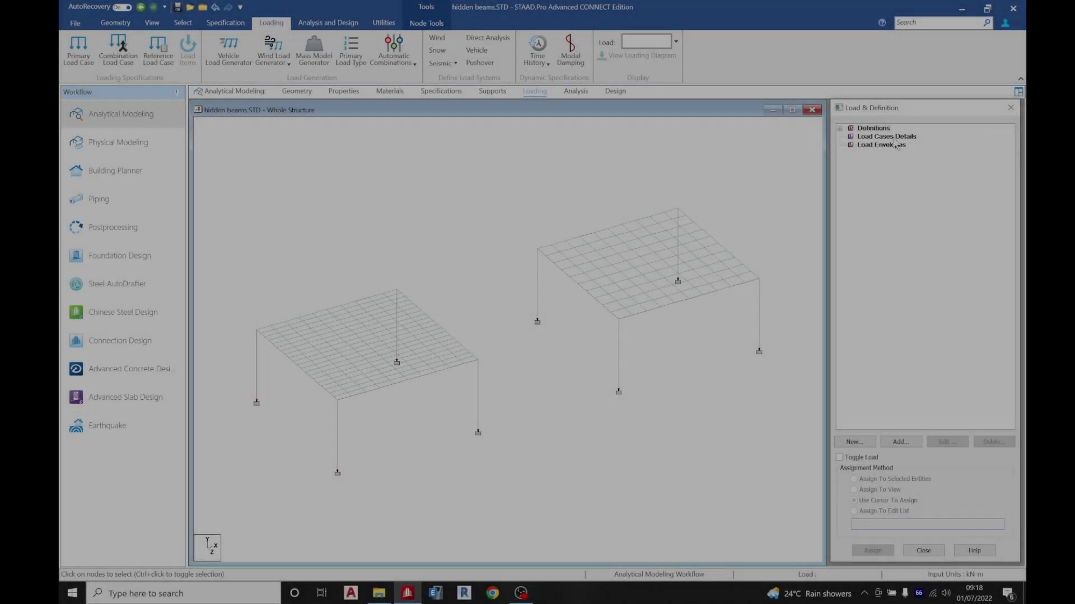
click(897, 136)
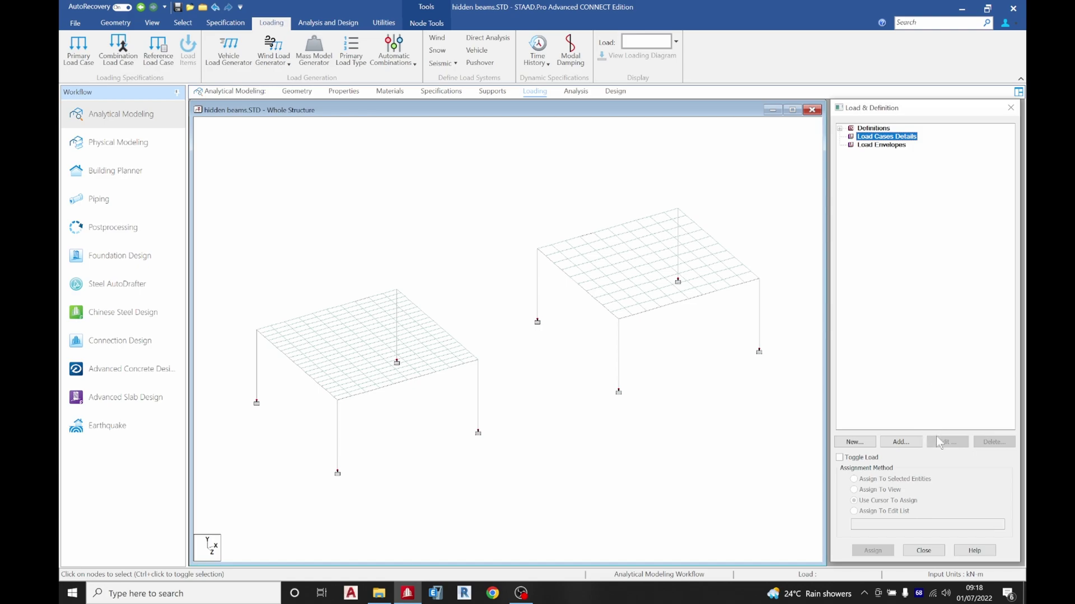
click(905, 444)
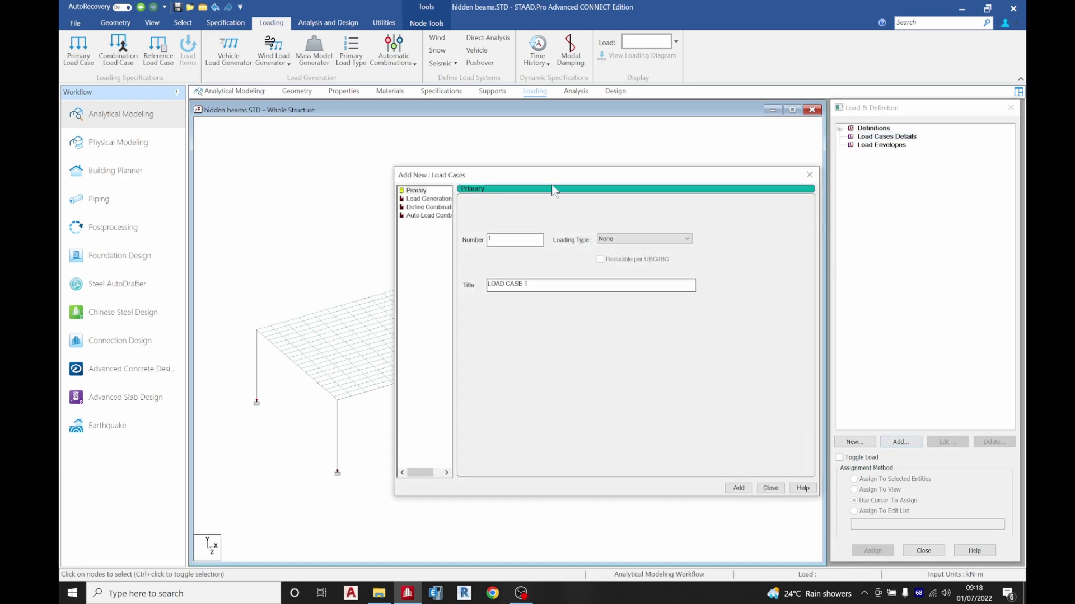
click(624, 239)
click(625, 249)
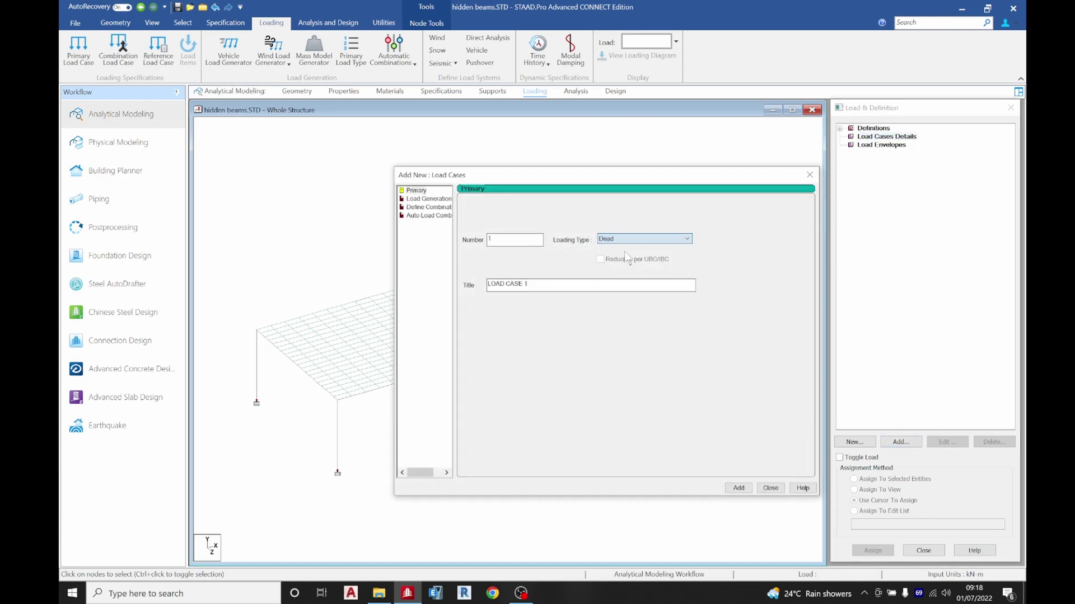
click(739, 486)
Step: Add primary load case 2 with the loading type Live
click(648, 239)
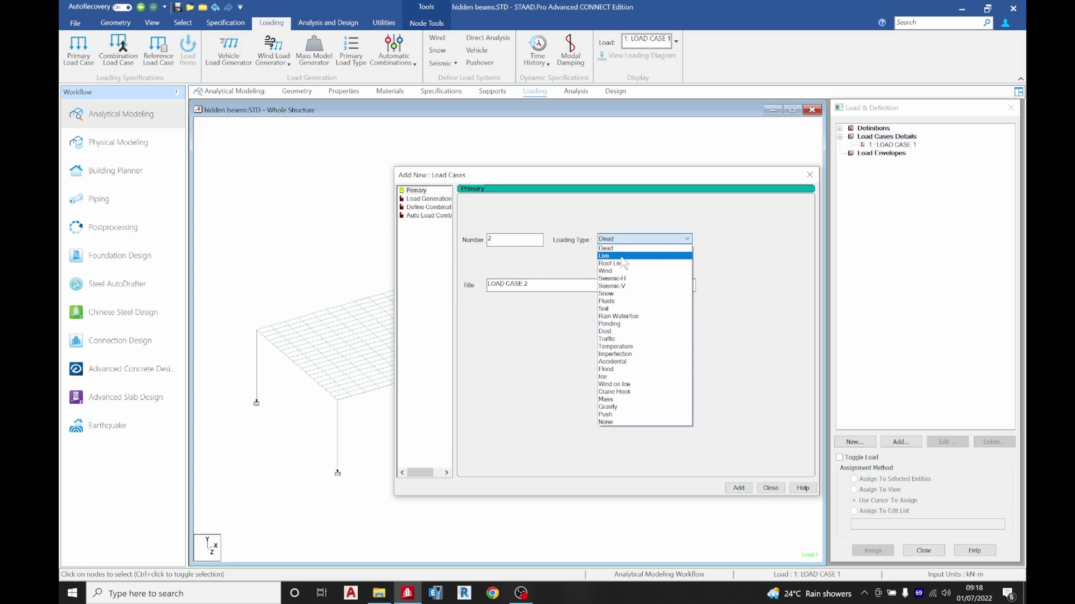
click(616, 257)
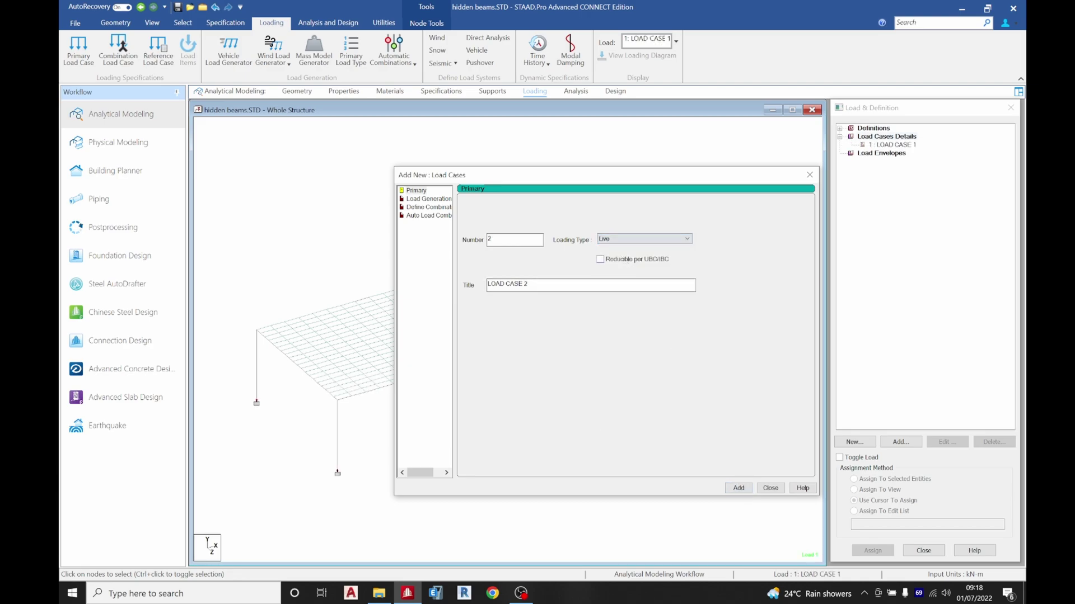
click(738, 489)
click(770, 488)
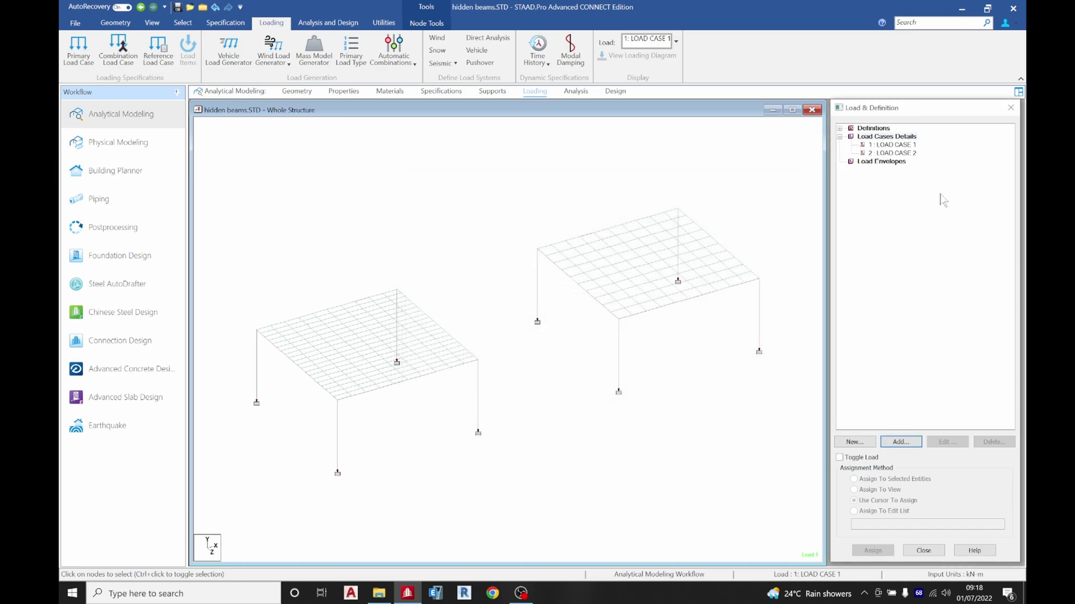
Step: Add a selfweight load in the Y direction with a factor of -1 to load case 1
click(891, 145)
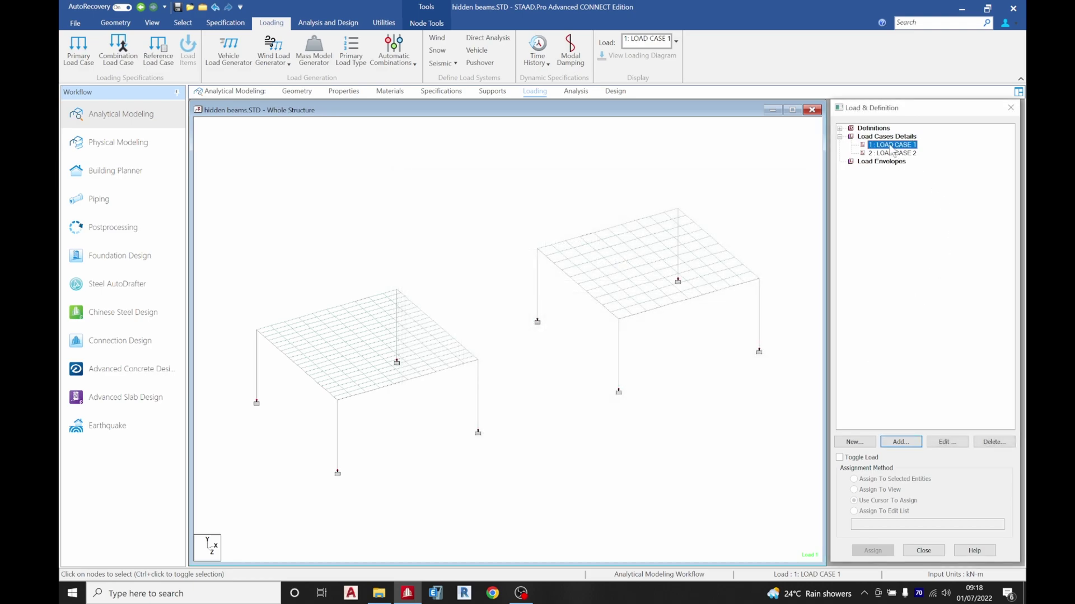
click(899, 442)
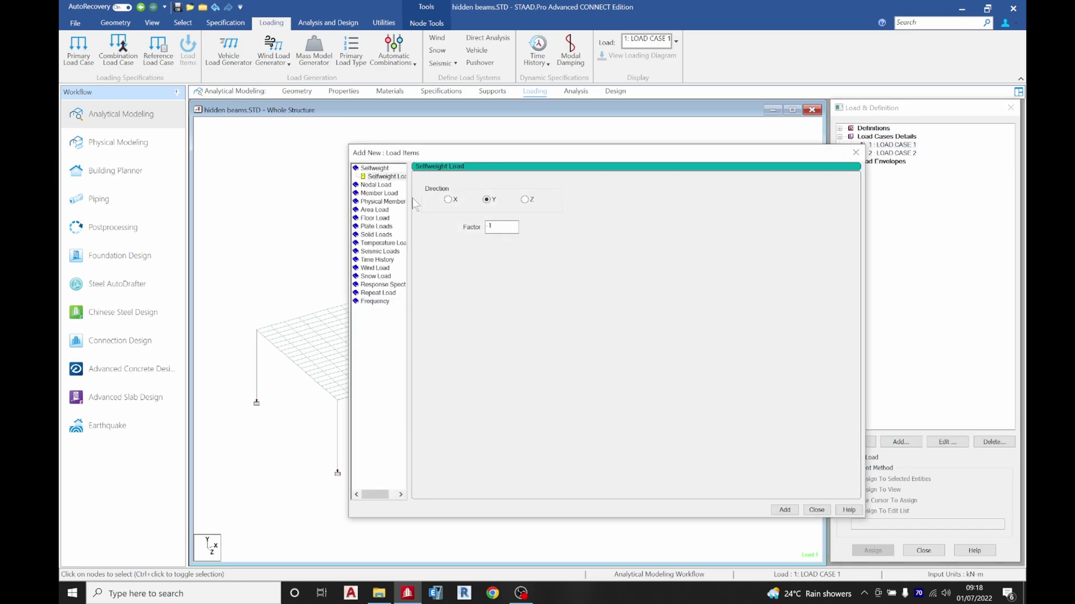
click(785, 510)
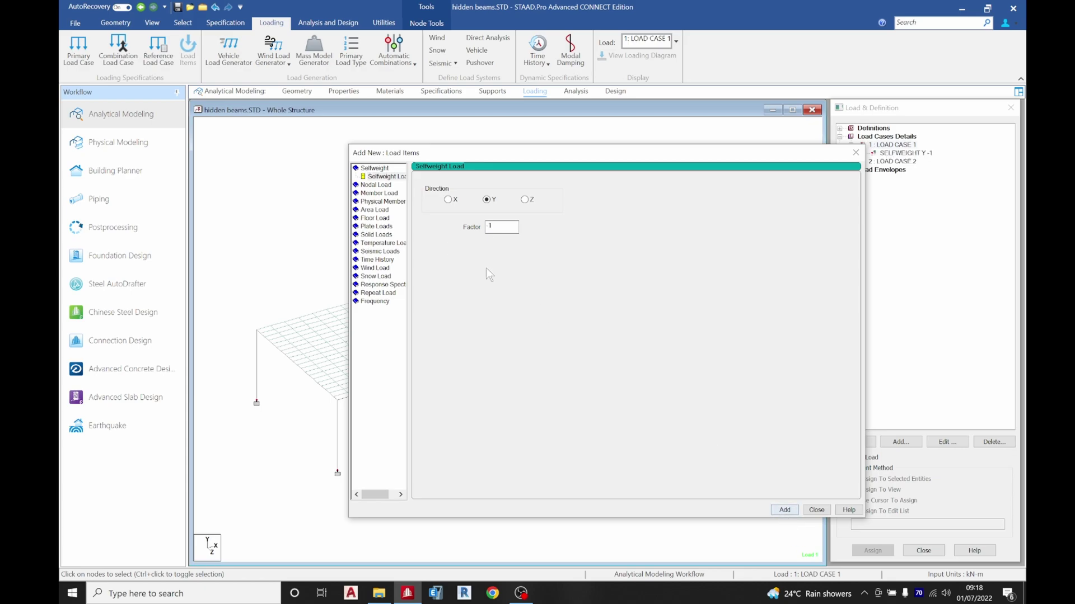
Step: Add a uniform member force of -10 kN/m in the GY direction to load case 1
click(374, 193)
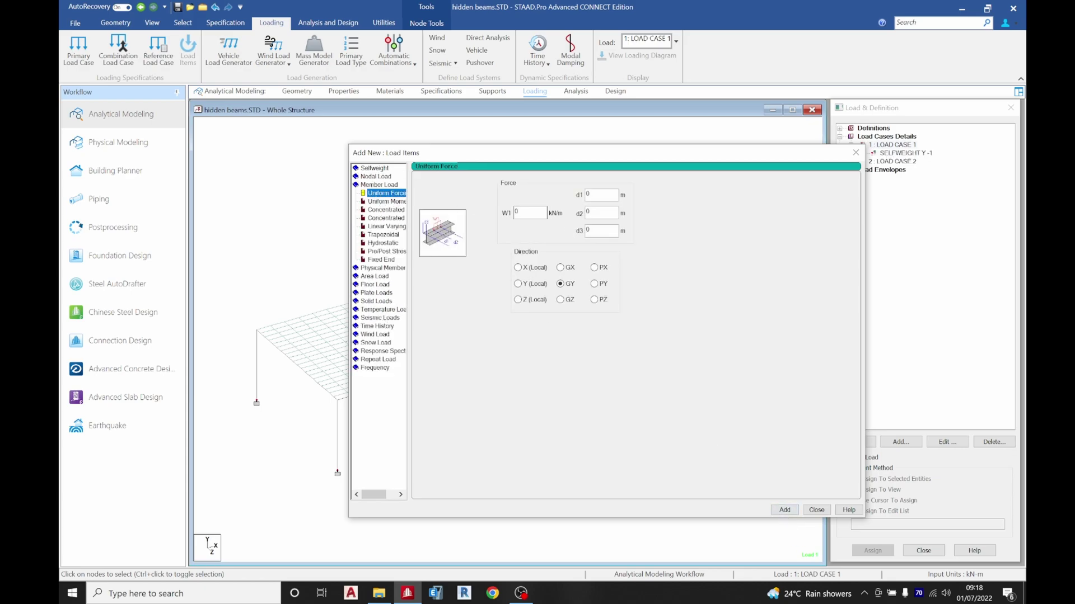
click(526, 213)
text(-1)
click(784, 510)
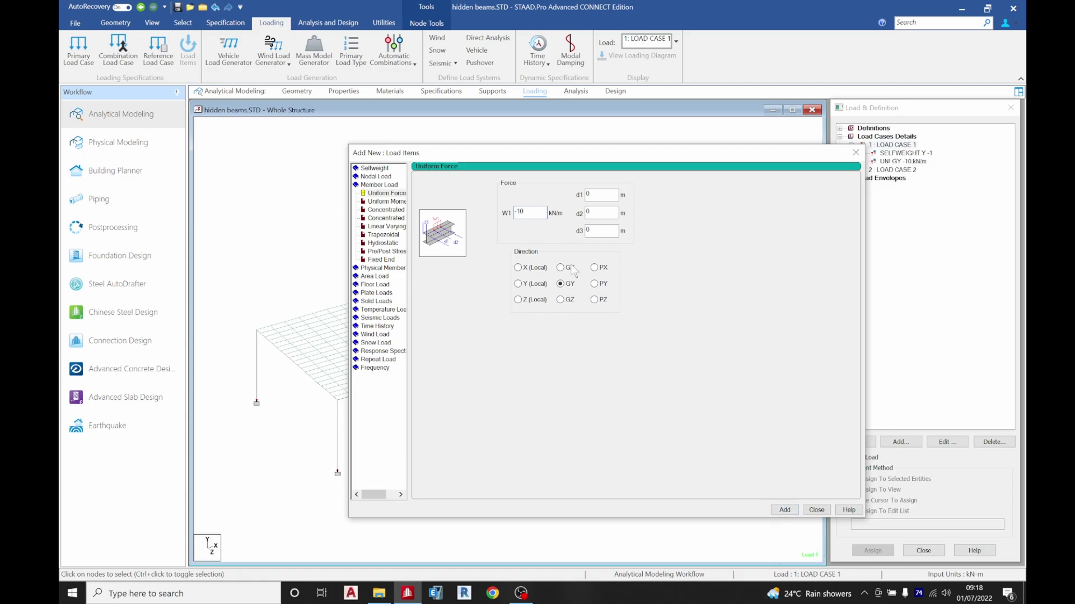
Step: Add a full-plate pressure of -3 kN/m2 in the GY direction to load case 1
click(373, 293)
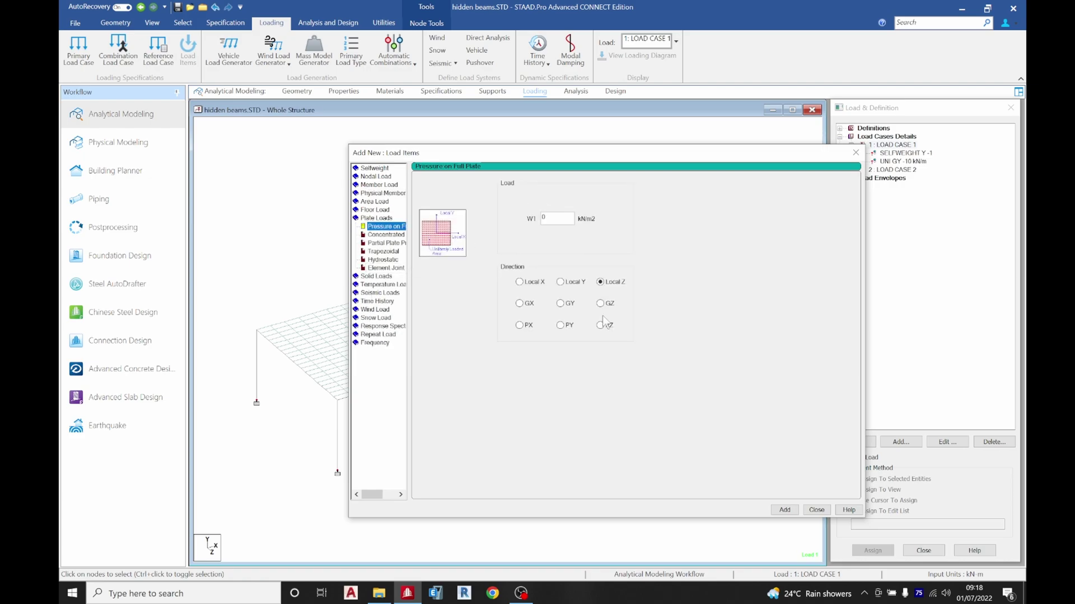
click(561, 303)
text(-3)
click(784, 510)
click(816, 510)
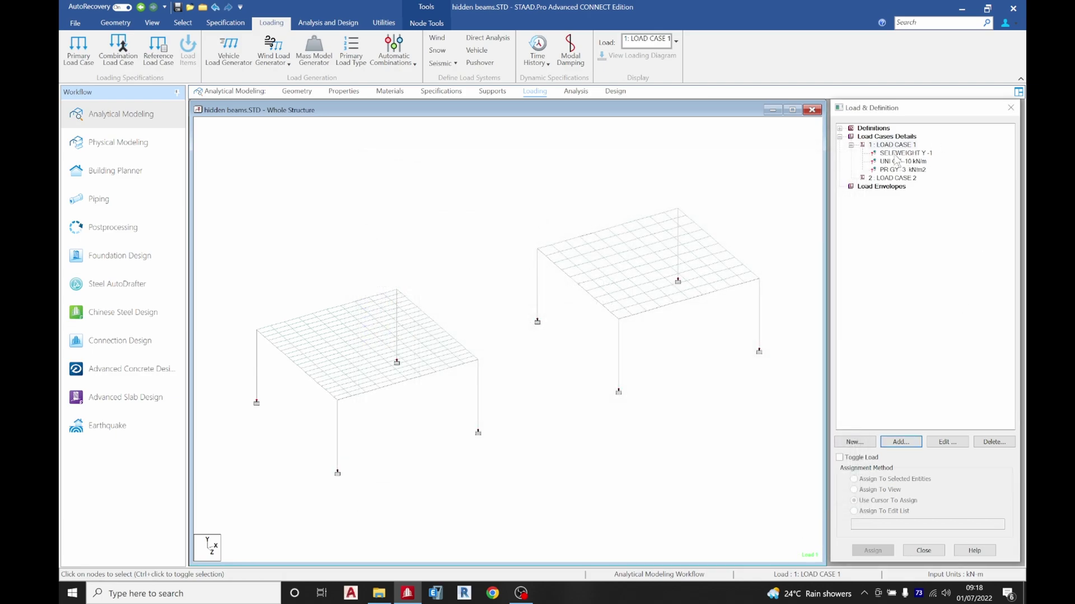
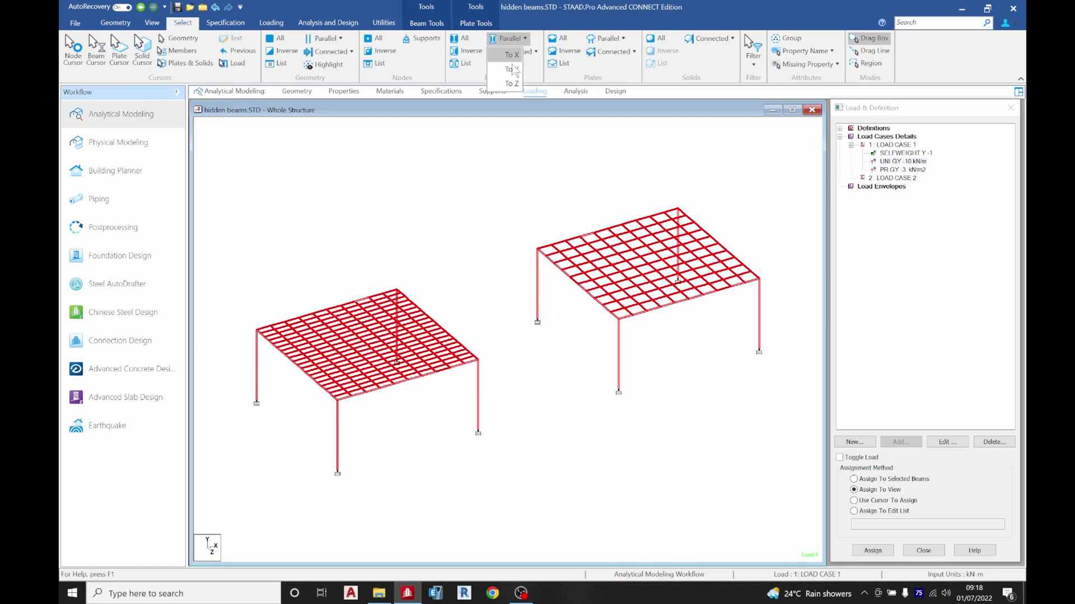
Step: Select the beams parallel to X and Z and isolate them in the active window
click(425, 223)
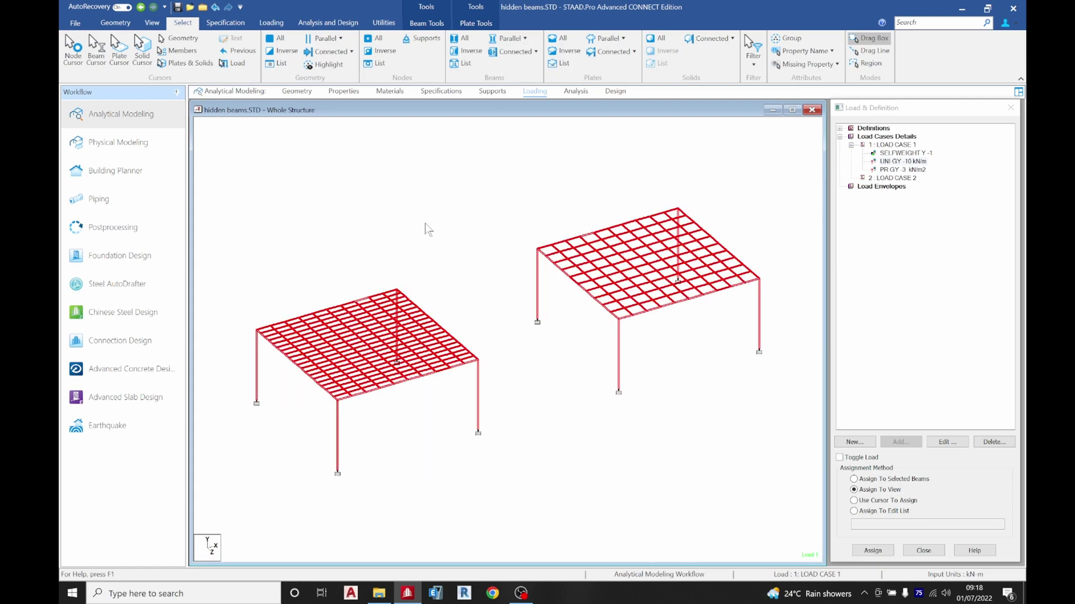
click(519, 38)
click(506, 56)
click(520, 44)
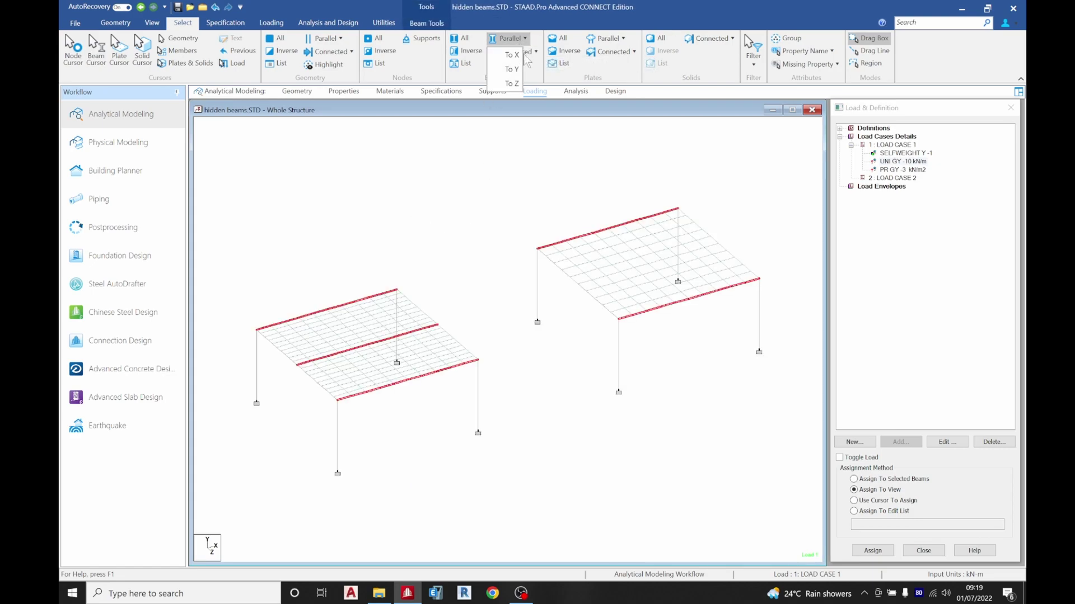
click(506, 70)
right_click(446, 205)
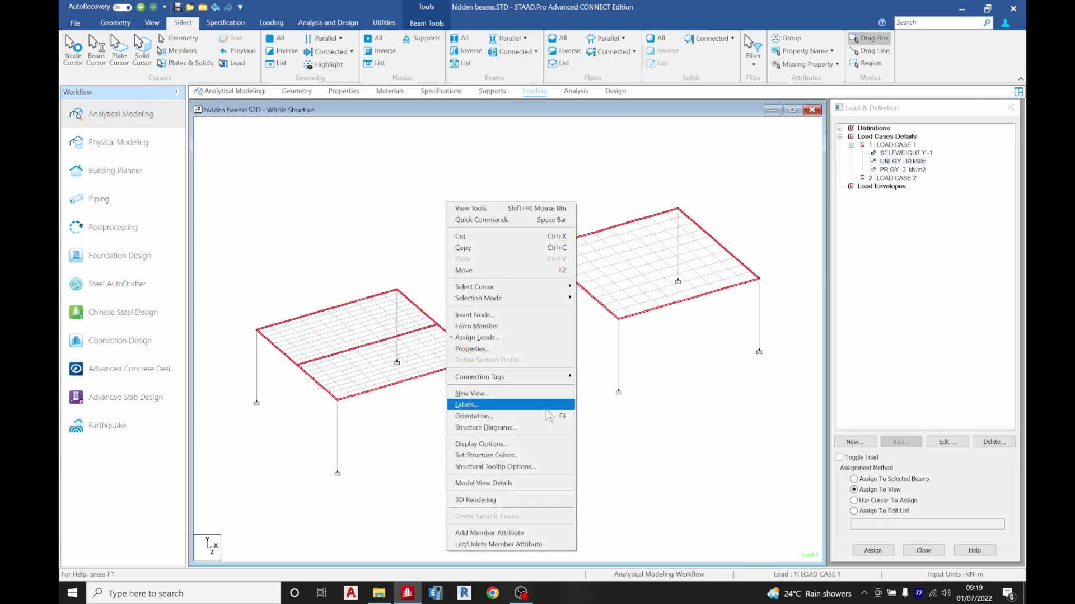
click(481, 393)
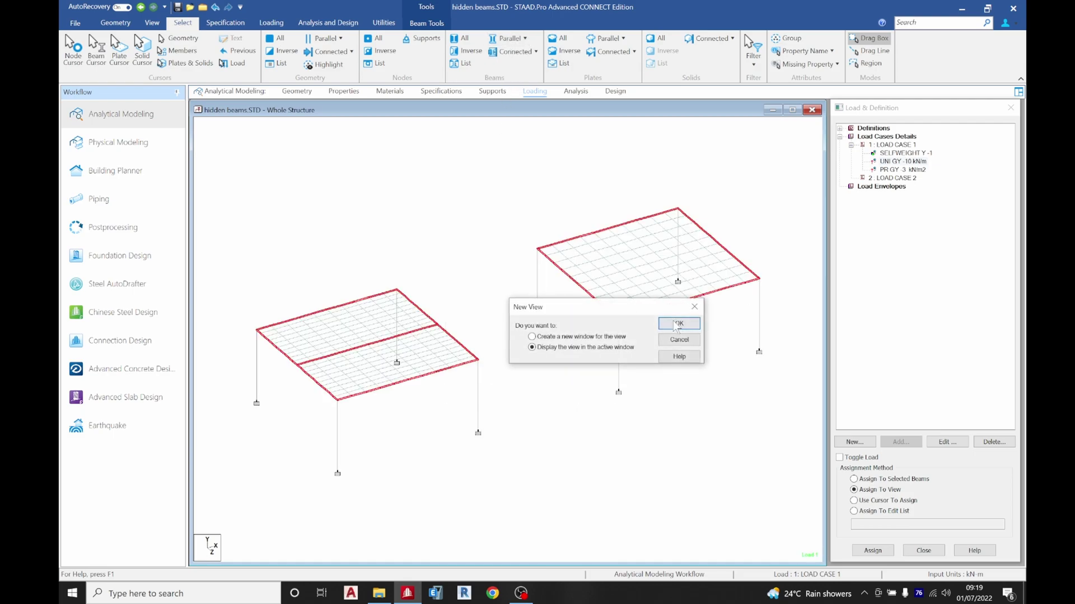
click(676, 324)
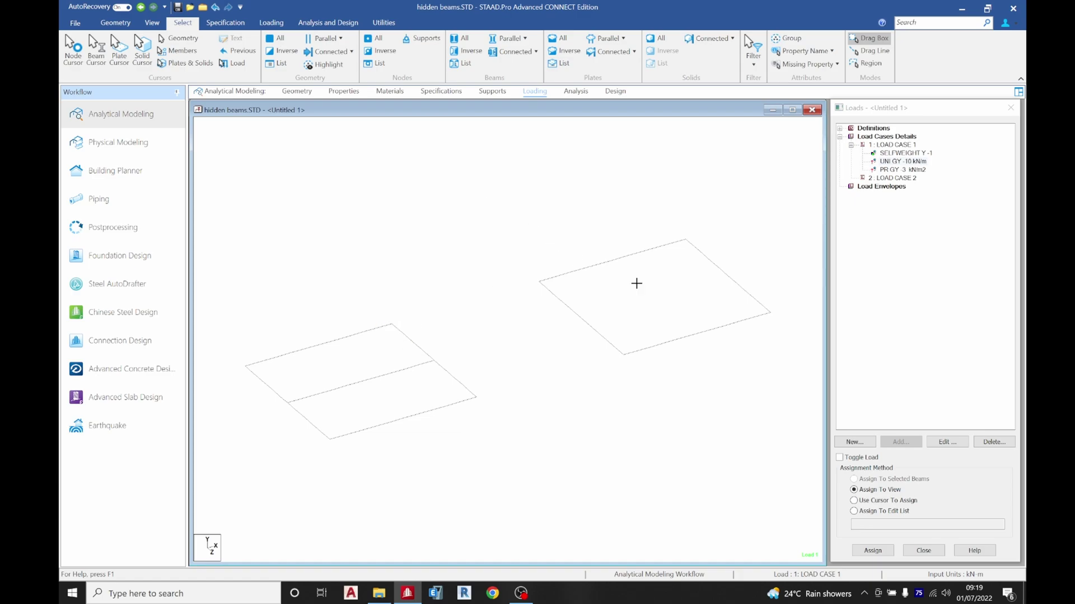
Step: Try to select the perimeter beams of both slabs with selection windows in the plan view
drag(782, 401, 781, 401)
middle_drag(286, 421, 396, 389)
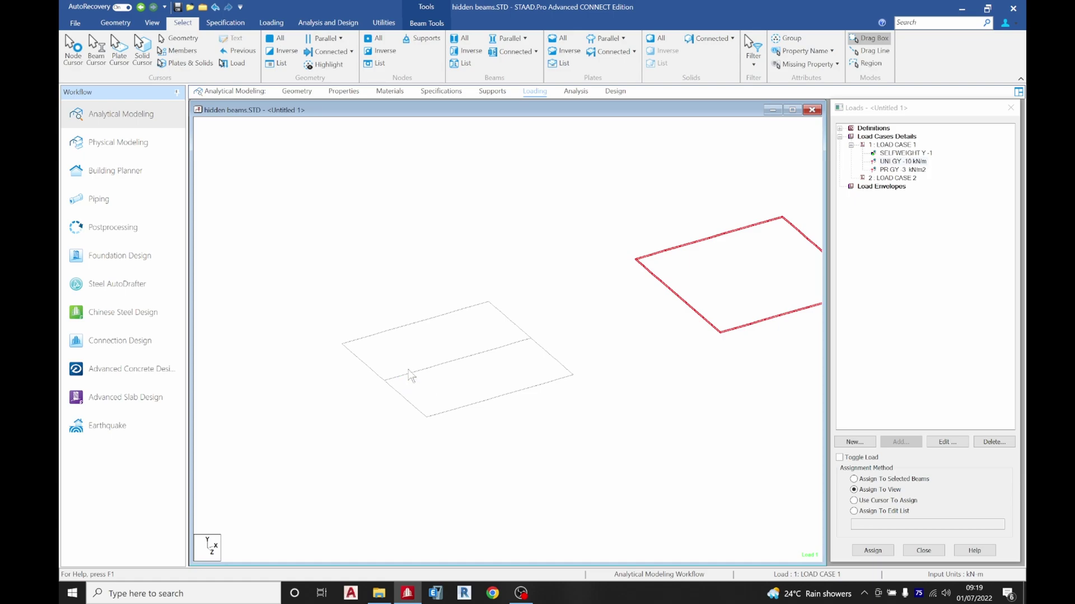
click(151, 22)
click(290, 40)
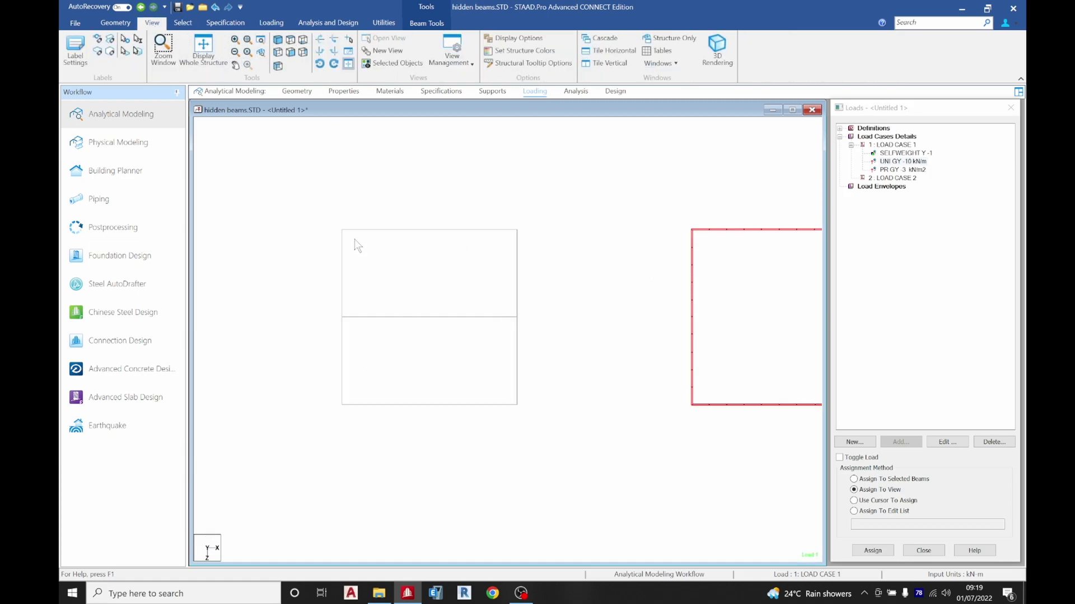
drag(320, 204, 547, 323)
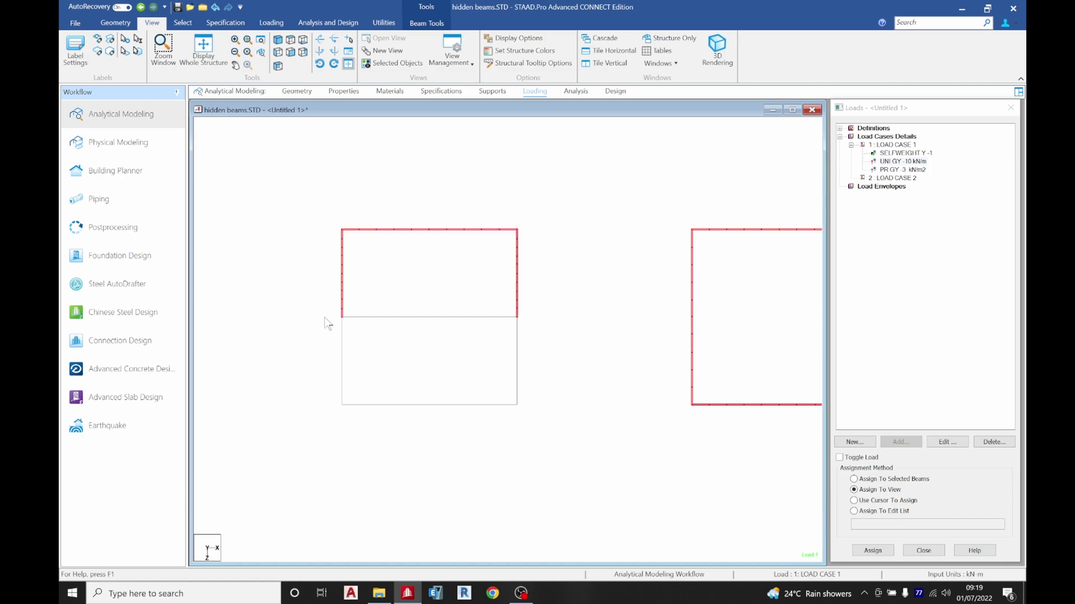
ctrl+drag(324, 317, 577, 440)
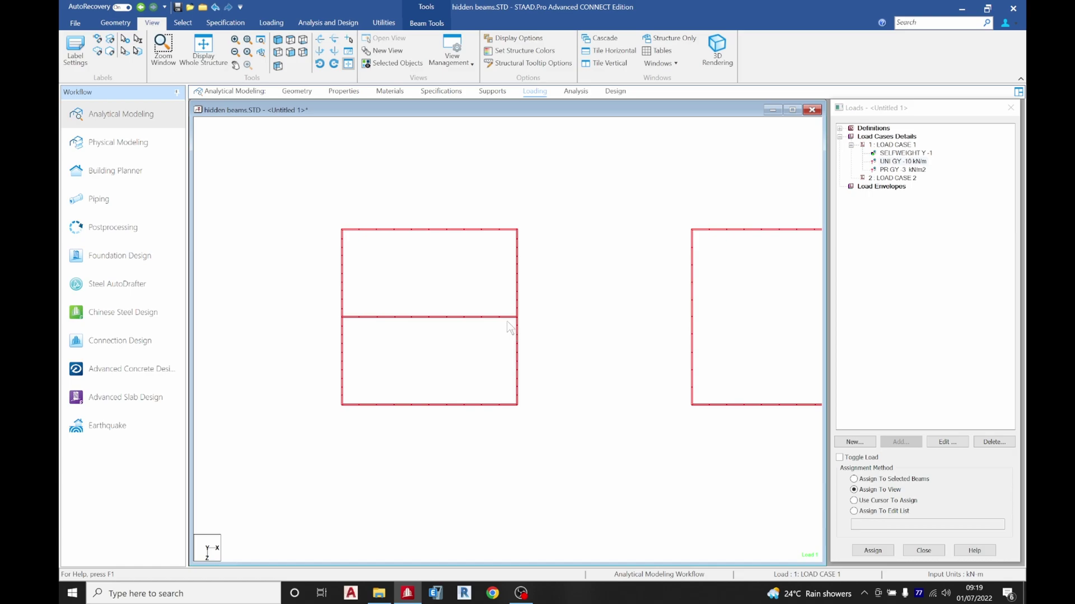
click(524, 284)
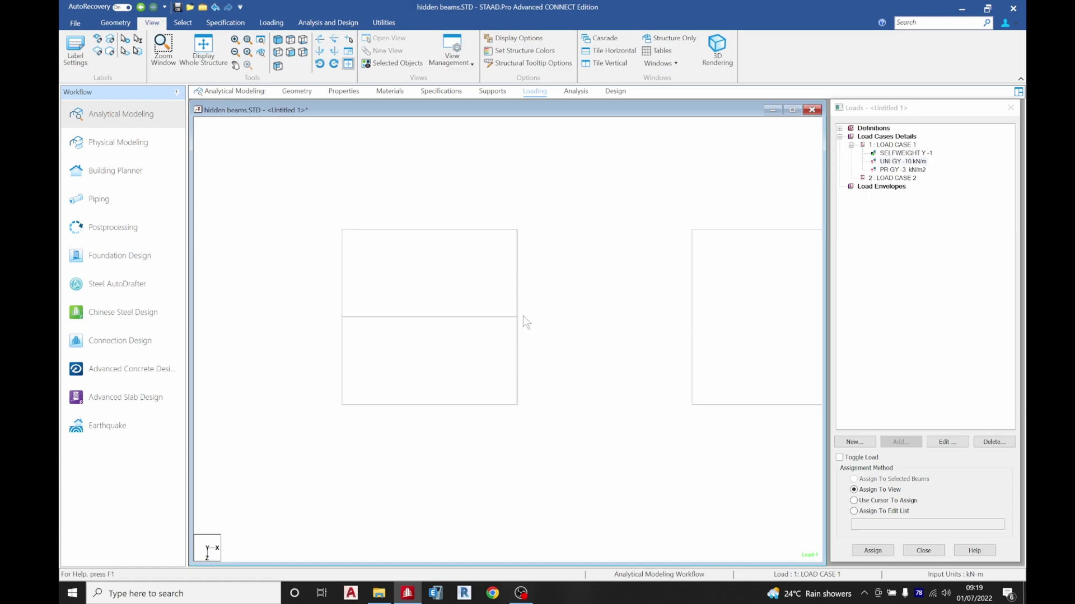
drag(519, 305, 331, 206)
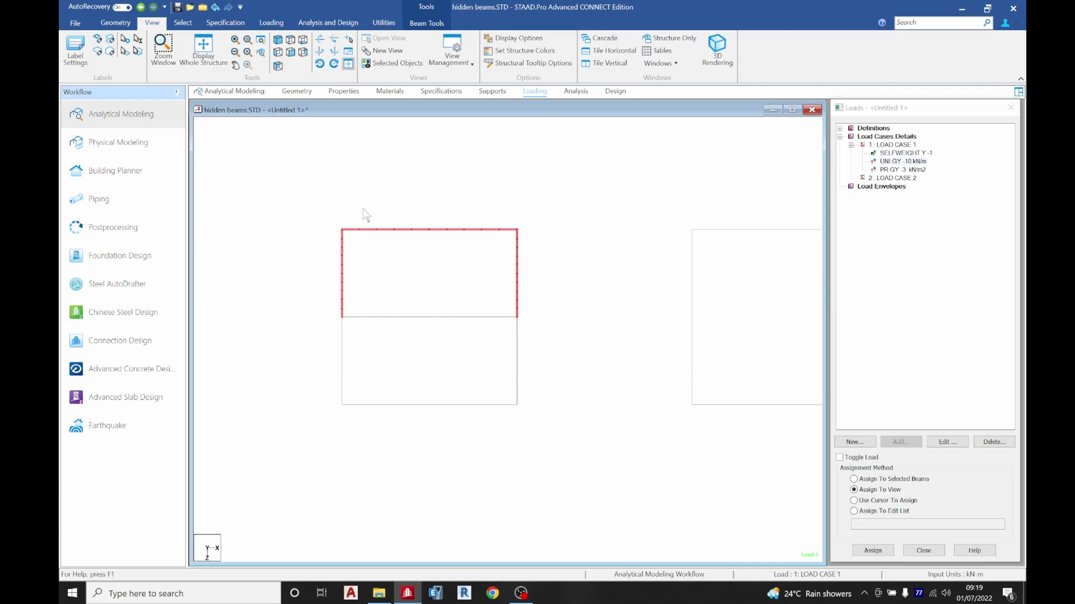
click(361, 204)
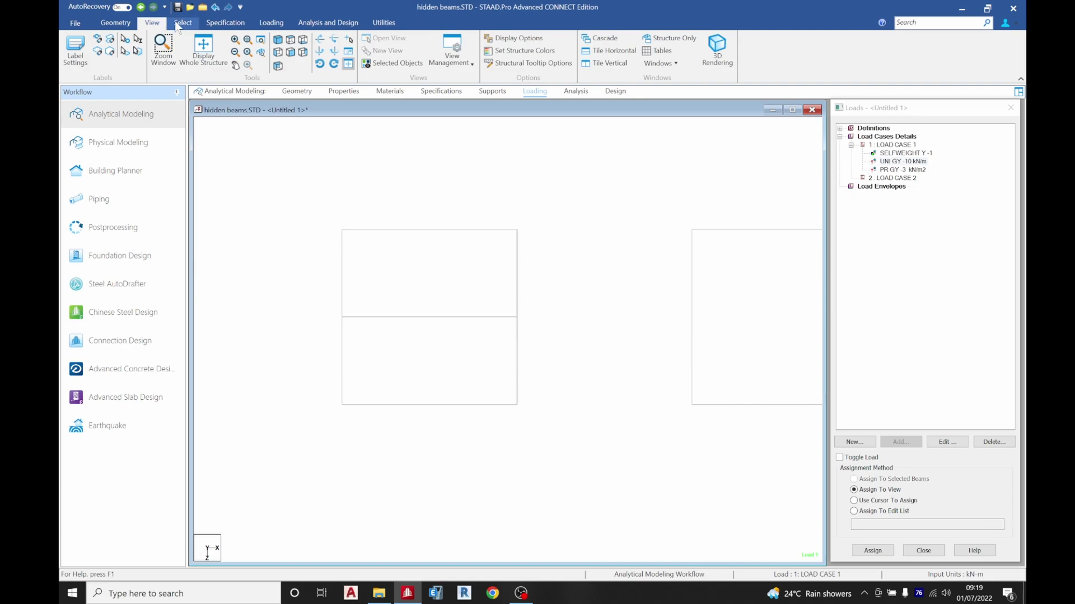
Step: Display the whole structure and select the perimeter beams of both slabs by their Rect 0.45x0.30 property
click(204, 46)
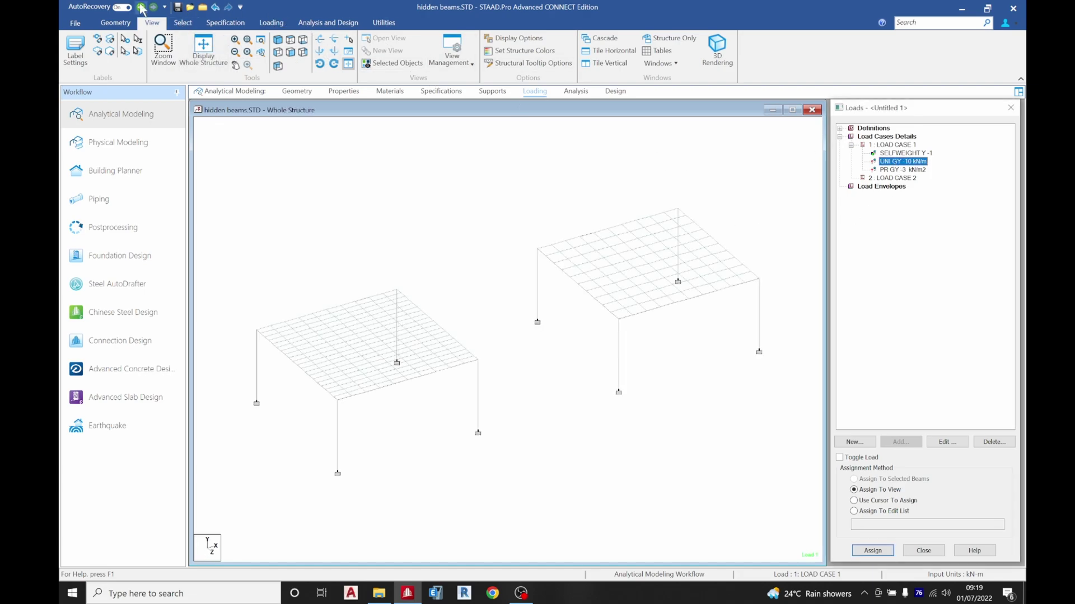
click(188, 24)
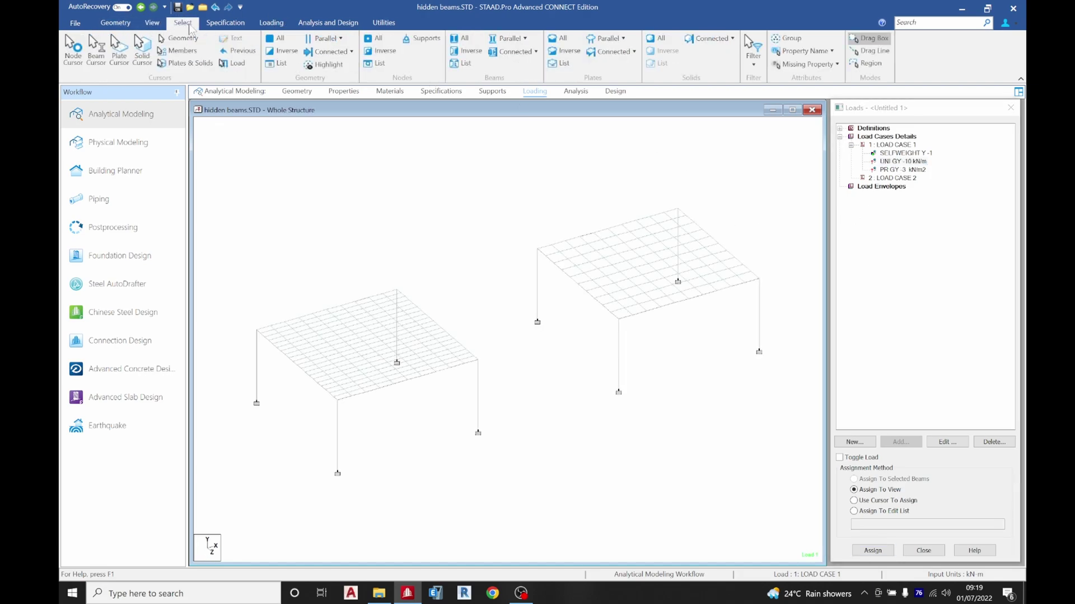
click(805, 51)
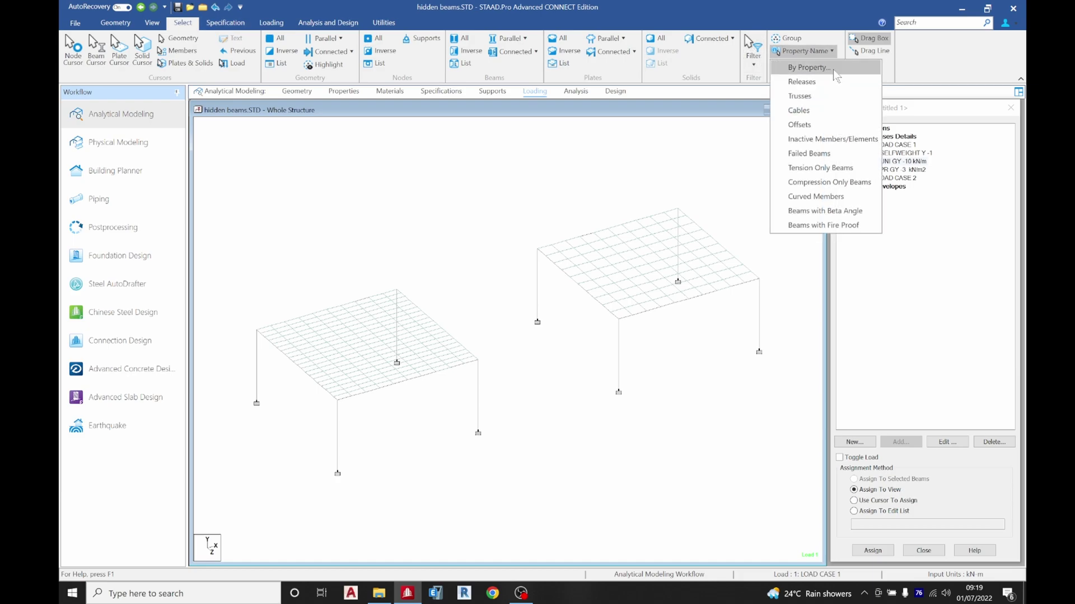
click(806, 67)
click(571, 291)
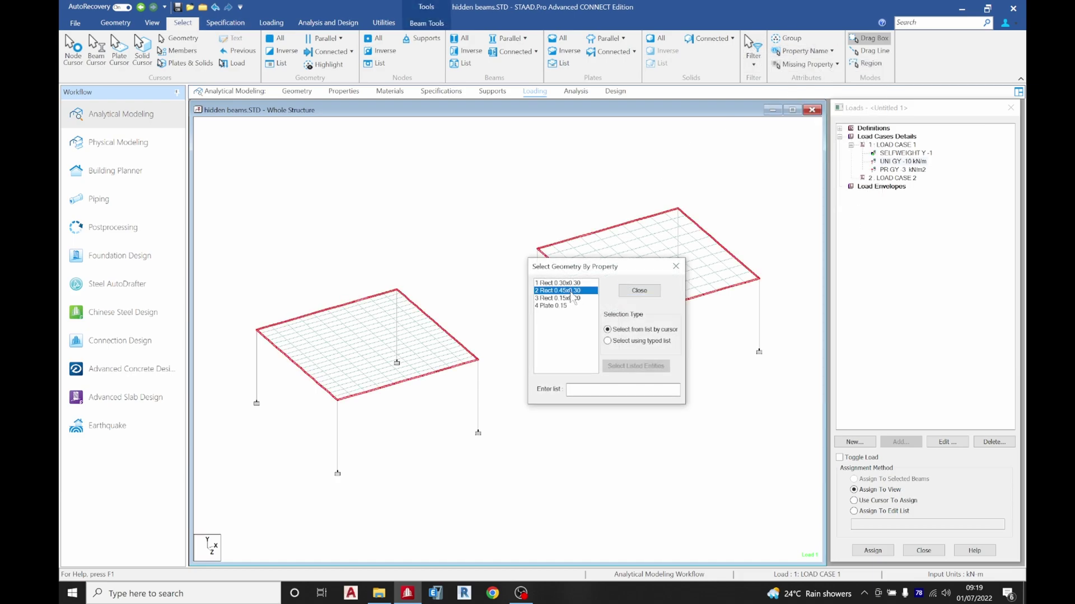
Step: Assign the -10 kN/m GY uniform load of load case 1 to the selected beams
click(901, 162)
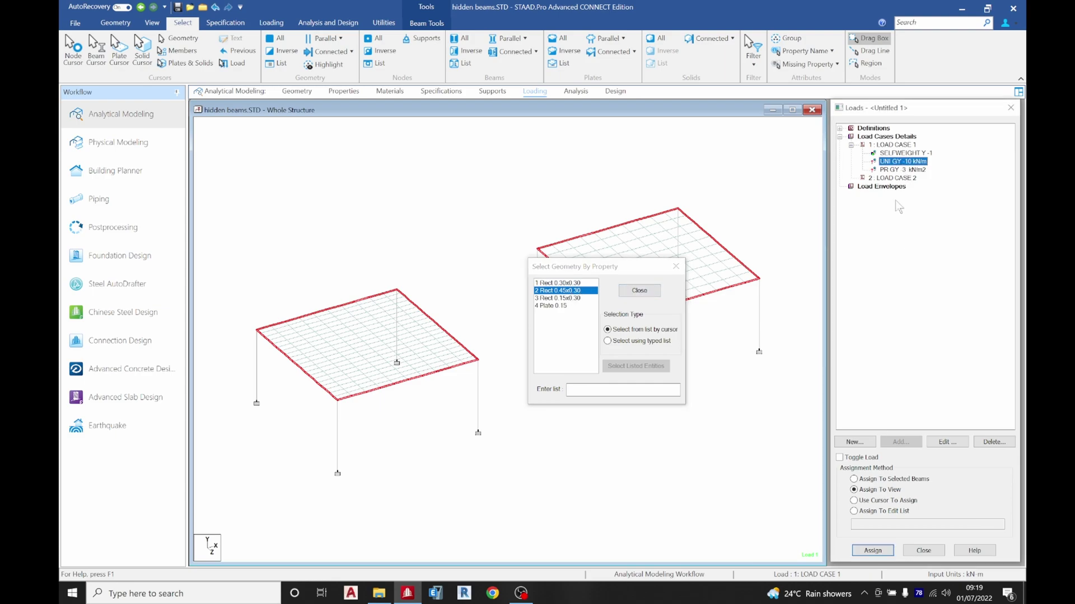
click(889, 479)
click(873, 551)
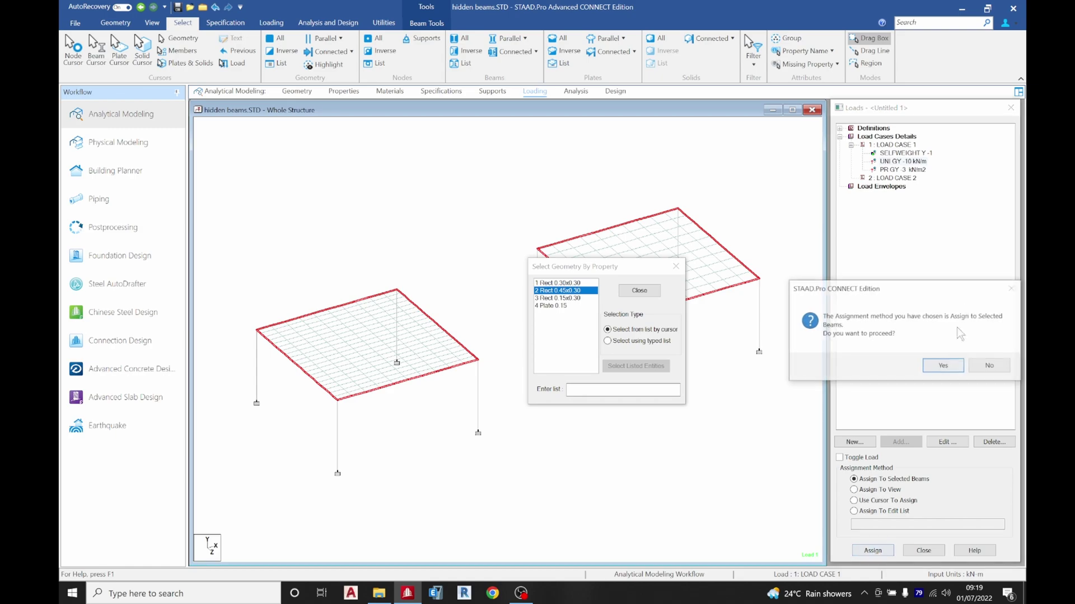
click(945, 365)
Step: Assign the -3 kN/m2 GY plate pressure of load case 1 to all plates in the view
click(903, 169)
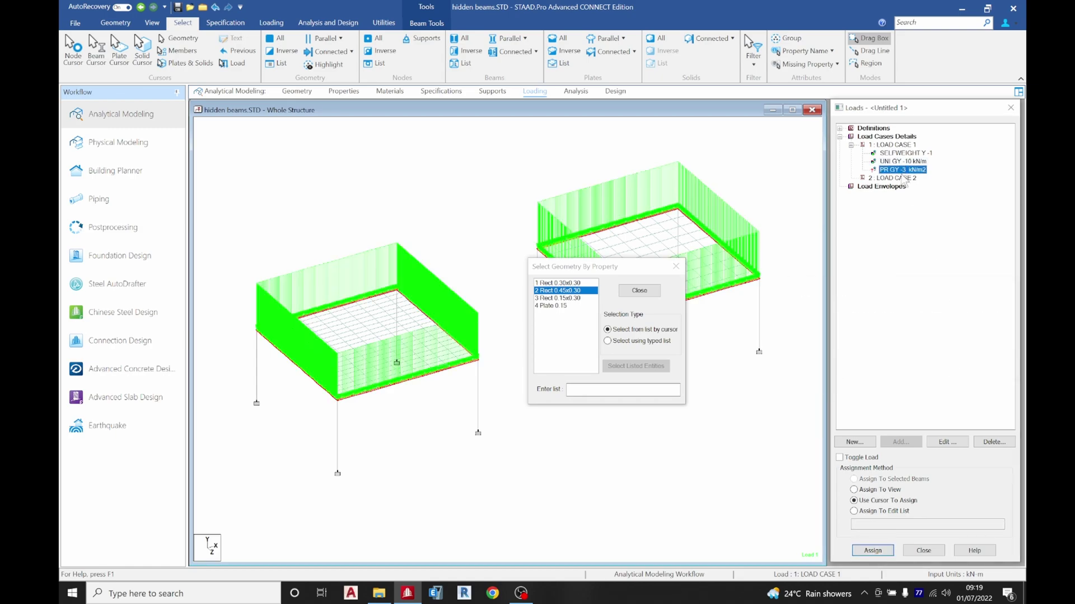
click(882, 490)
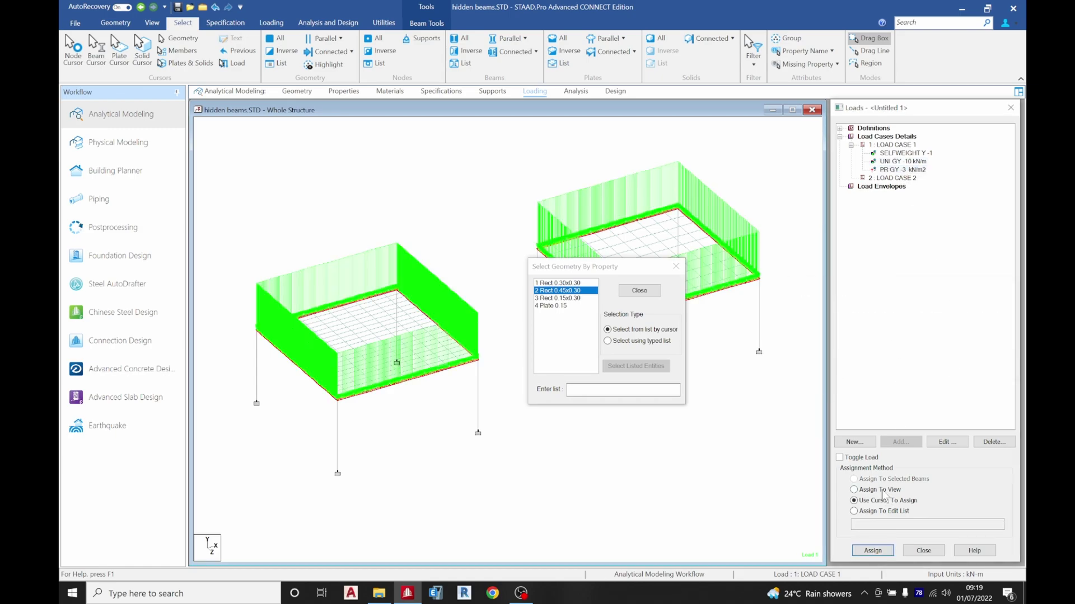
click(873, 550)
click(944, 363)
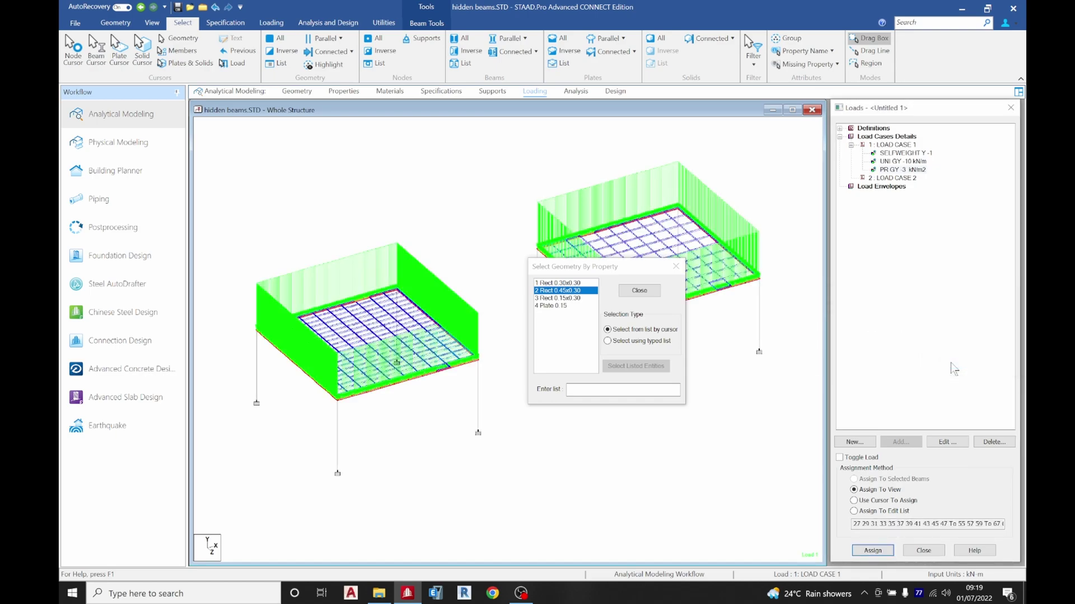
Step: Add a full-plate pressure of -4 kN/m2 in the GY direction to load case 2
click(893, 178)
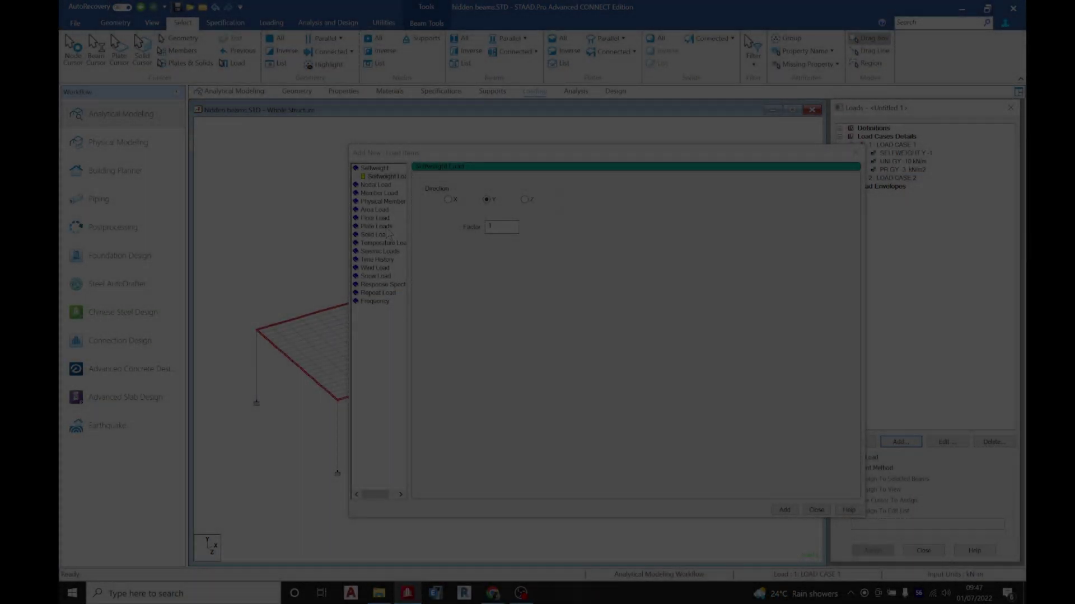
click(386, 226)
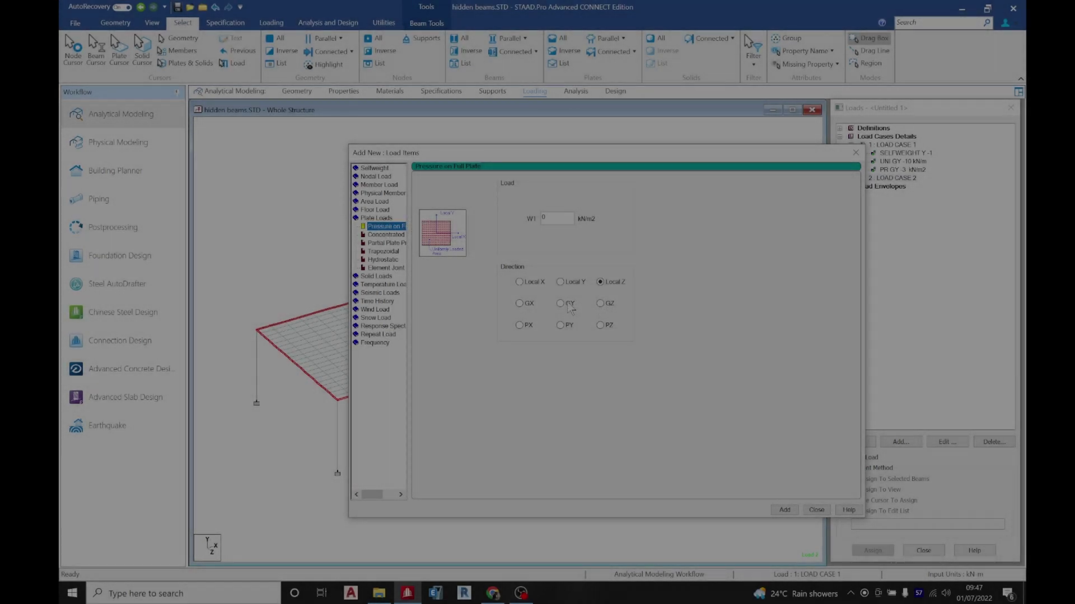
click(560, 304)
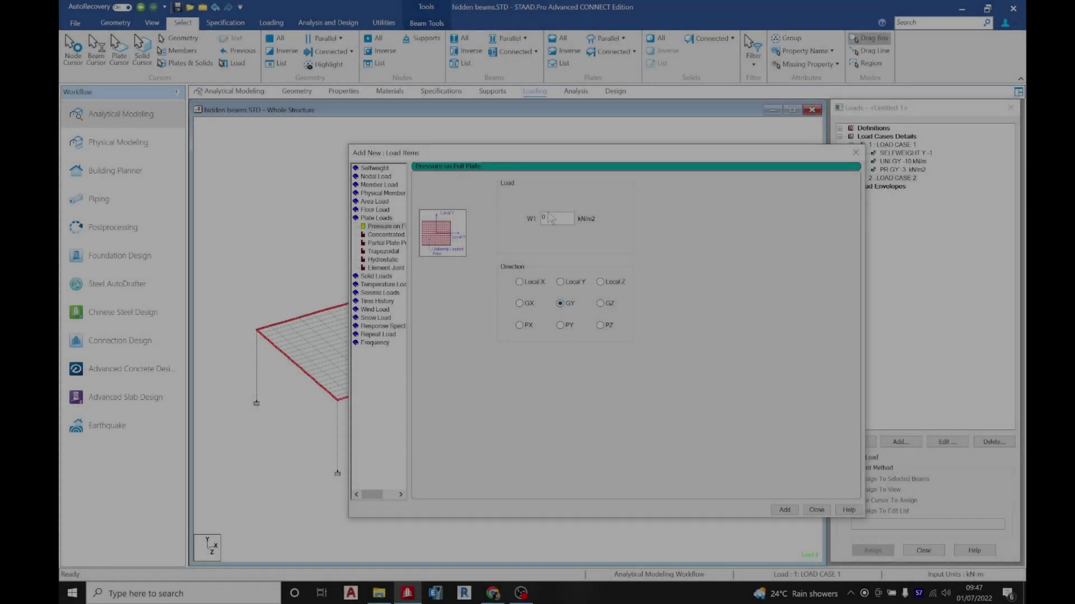
double_click(554, 218)
text(-4)
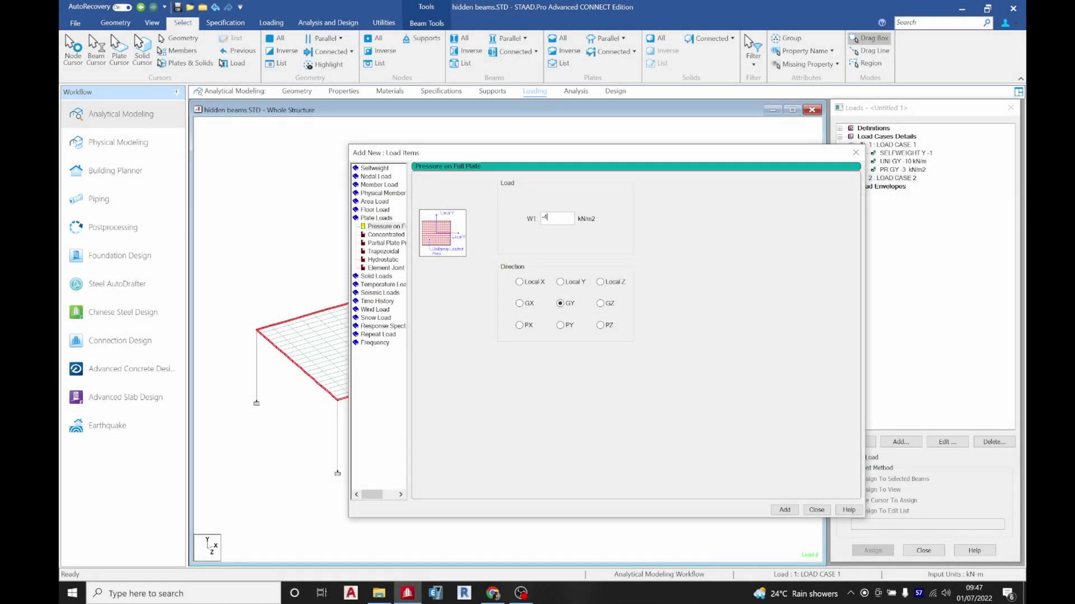
click(785, 511)
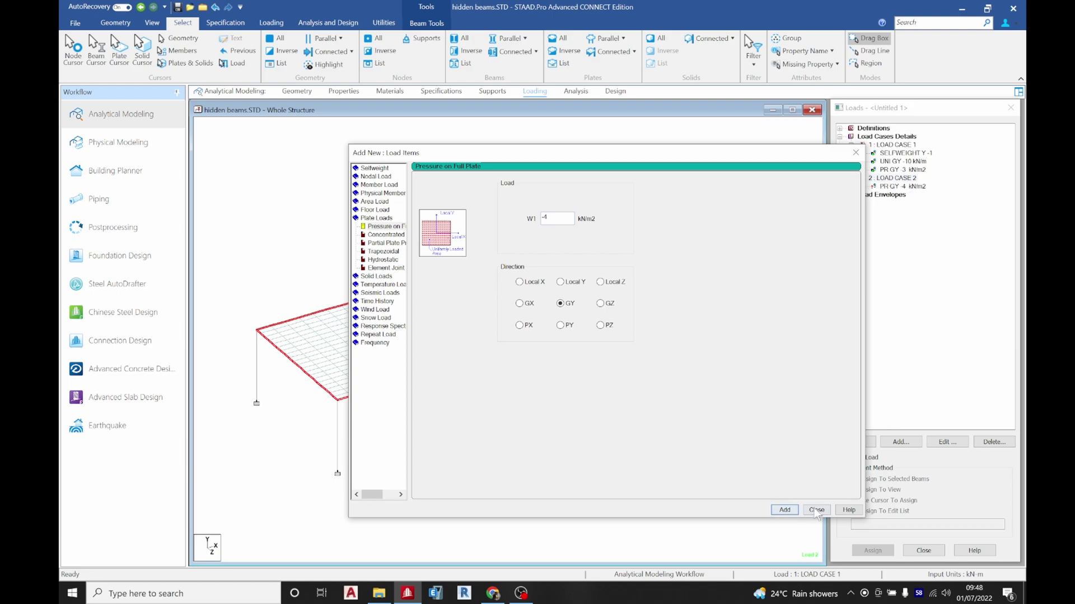
Step: Close the property selection and assign the -4 kN/m2 plate pressure of load case 2 to the view
click(675, 267)
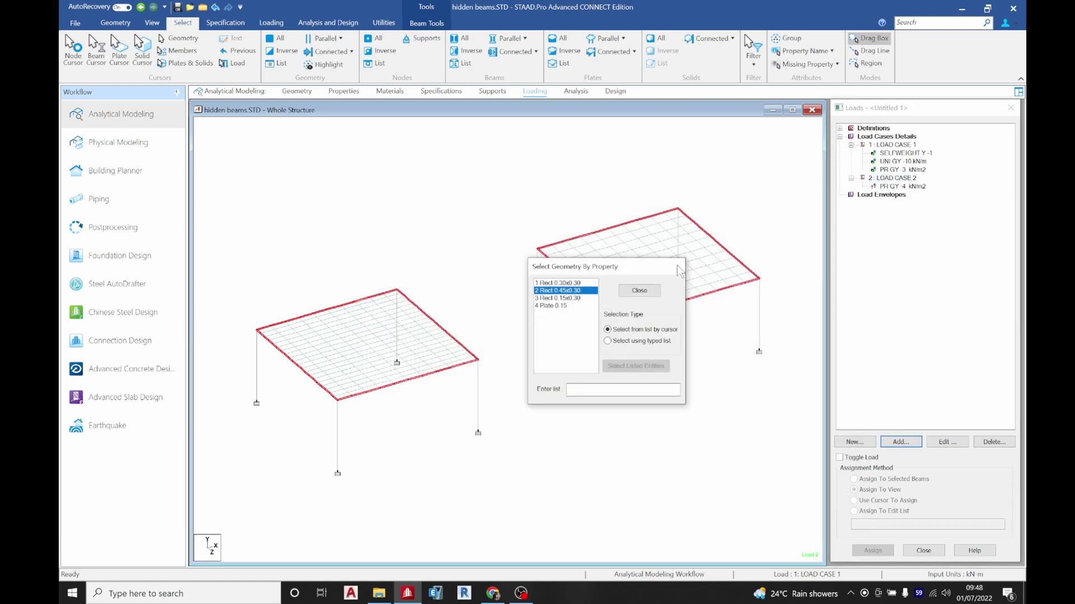
click(911, 186)
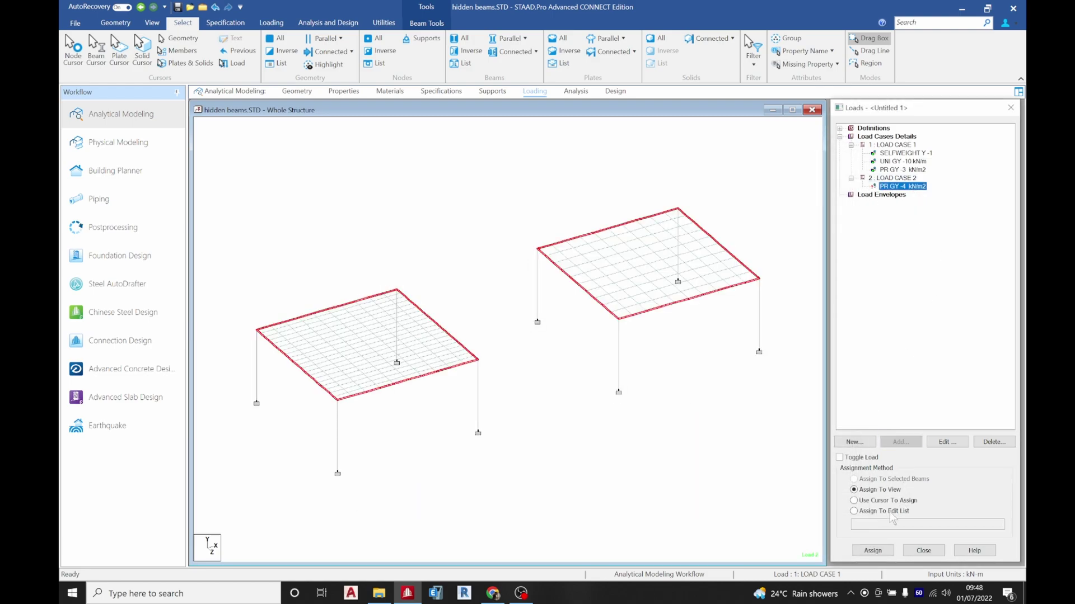
click(872, 550)
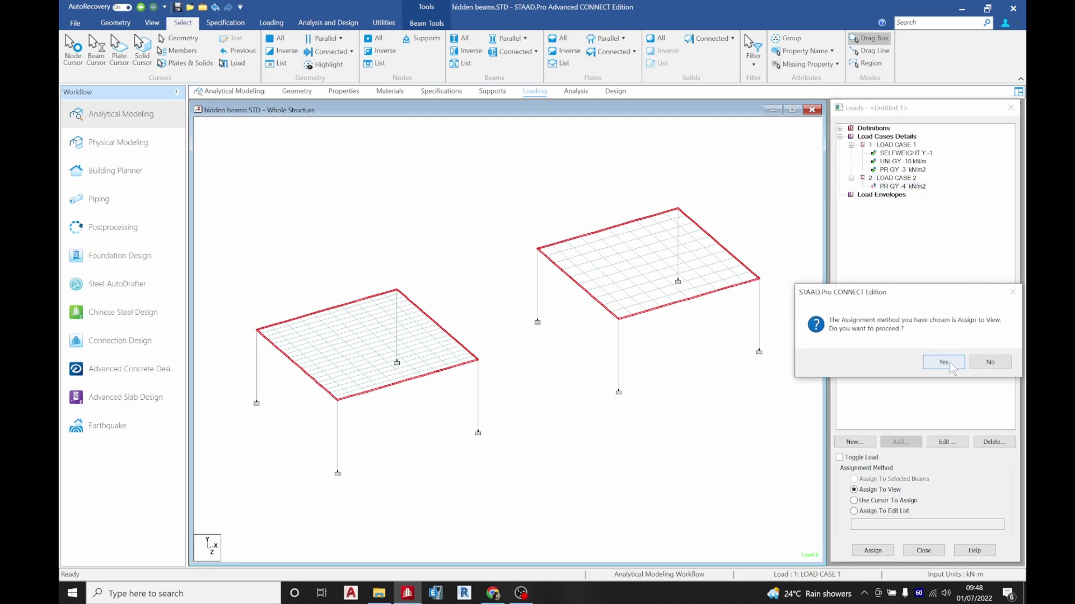
click(945, 363)
Step: Define load combination 3 named "service" from load cases 1 and 2, each with a factor of 1
click(886, 136)
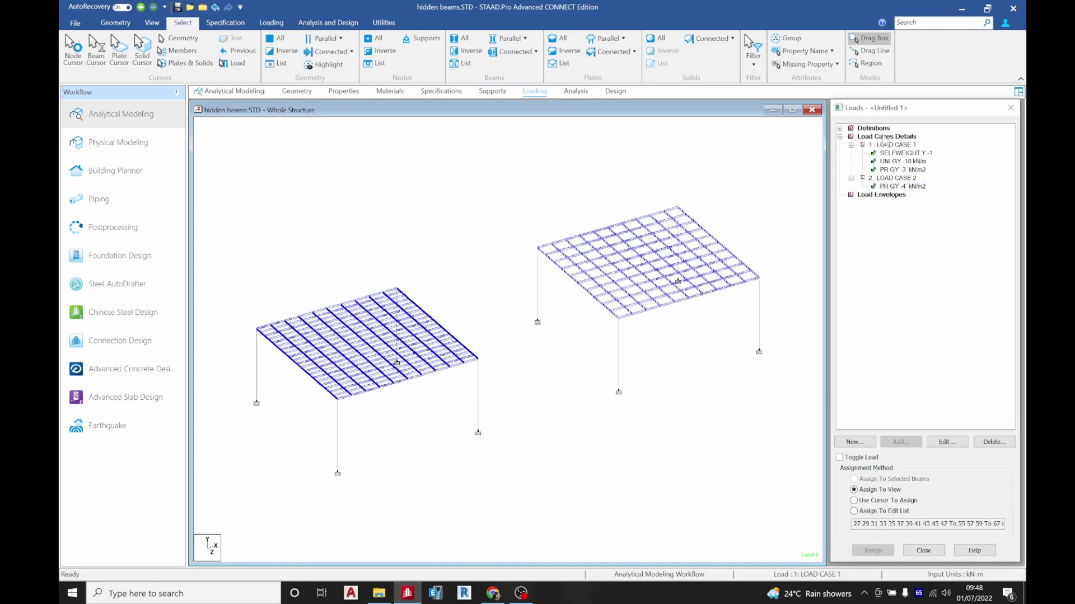
click(900, 442)
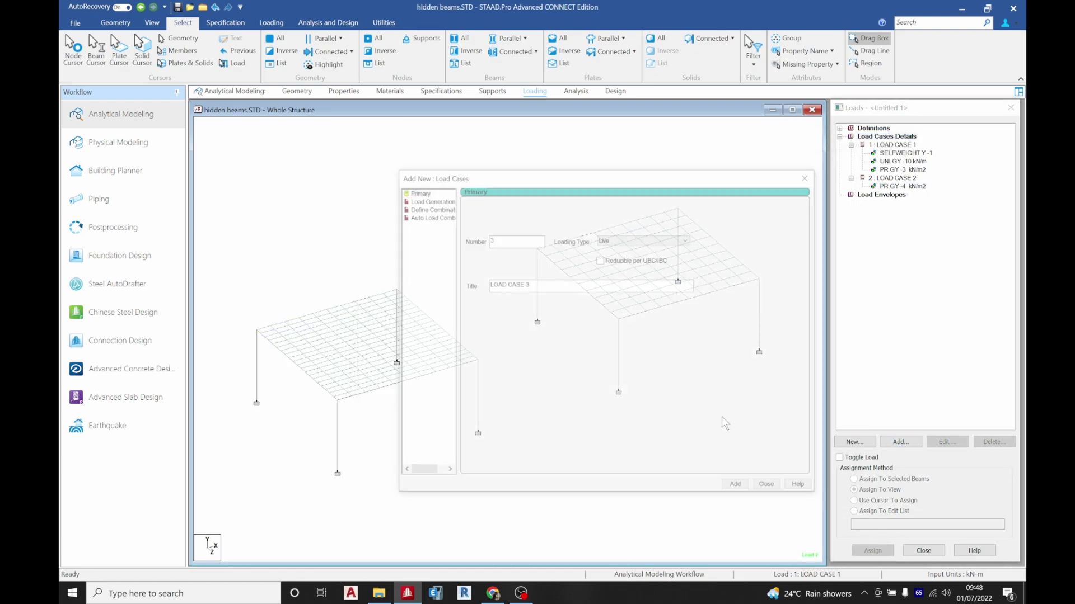
click(431, 207)
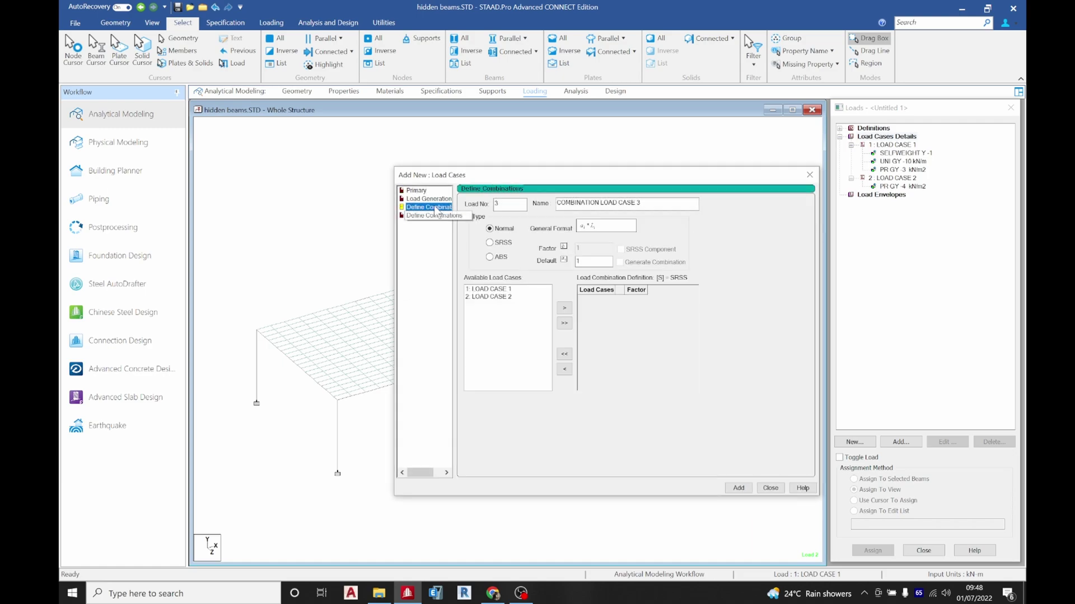
click(564, 323)
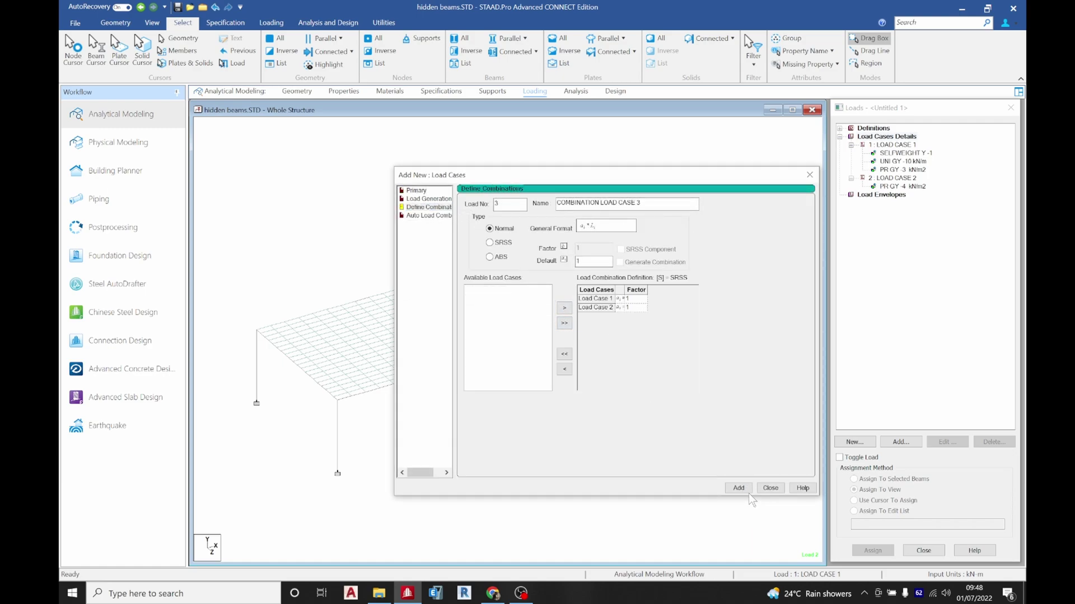
drag(557, 202, 641, 202)
text(service)
click(744, 489)
click(768, 488)
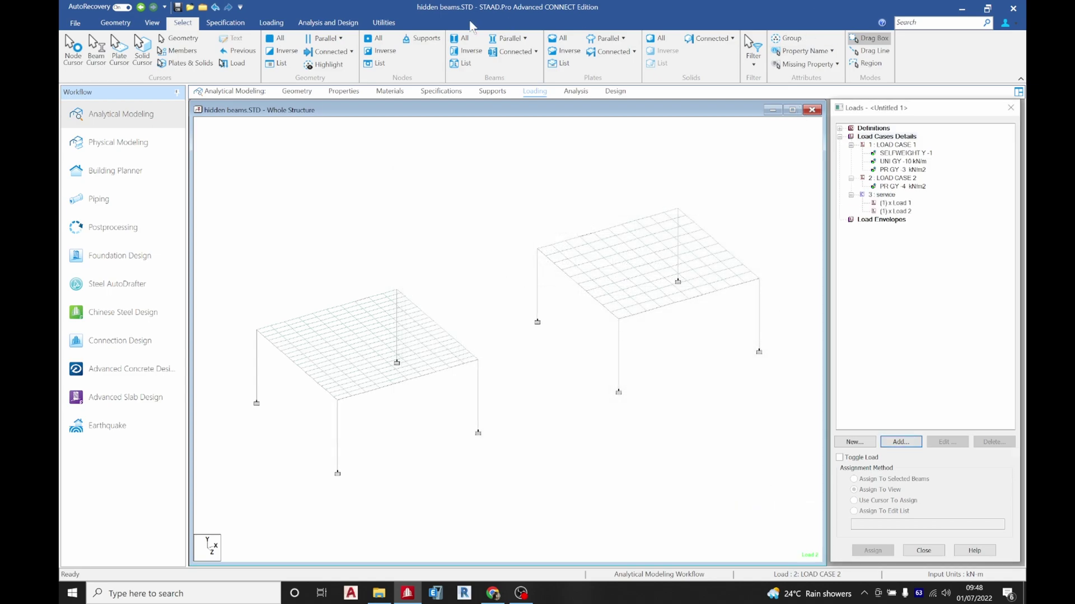
Step: Generate Eurocode load combinations with equation 6.10 and the Combination method, numbered from 1000
click(383, 24)
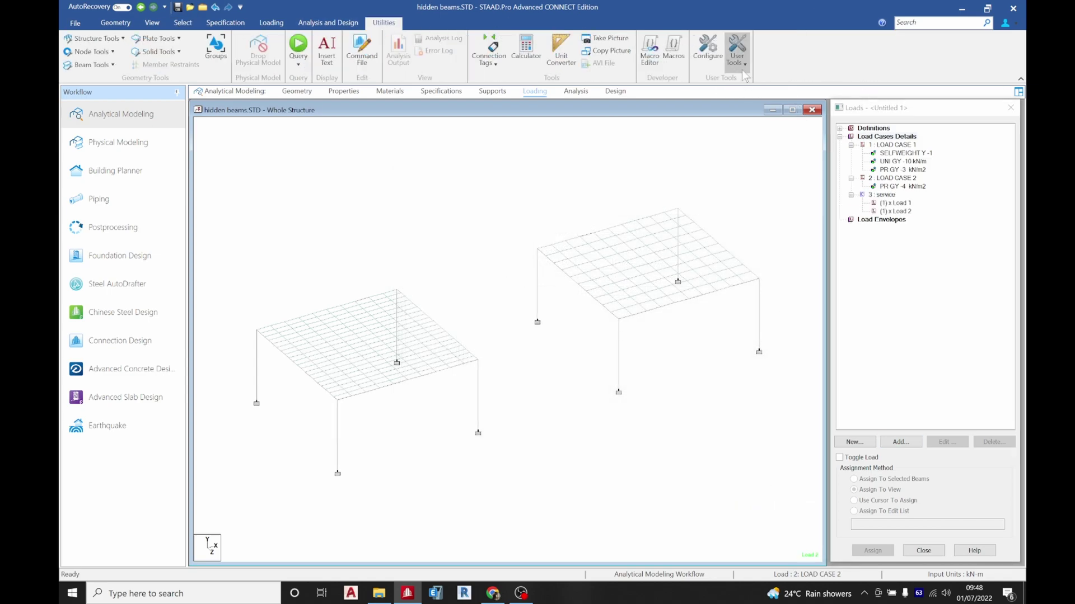
click(737, 52)
click(826, 159)
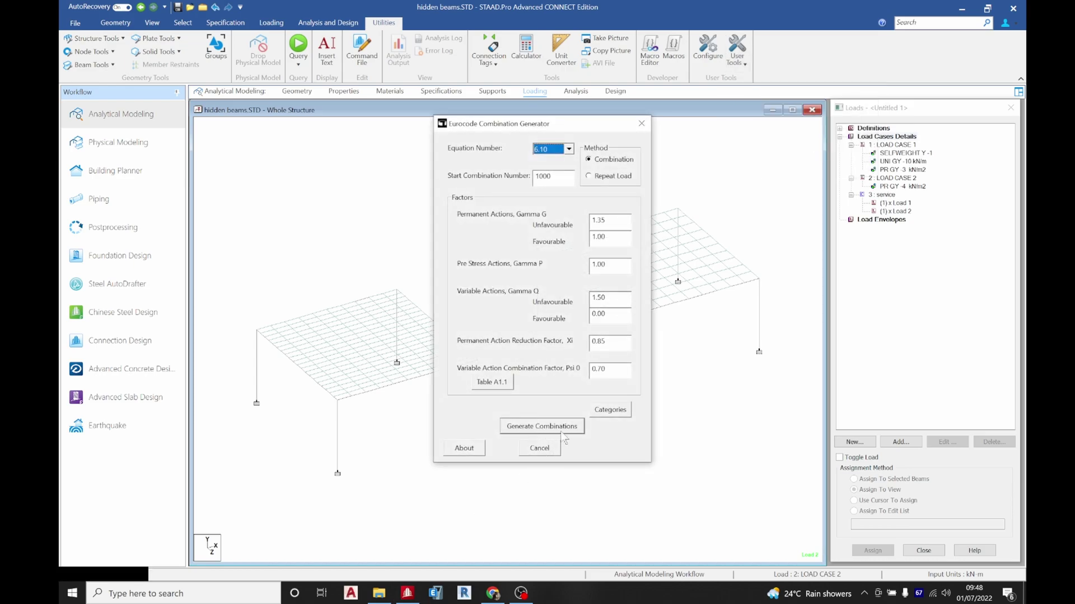
click(562, 432)
click(585, 333)
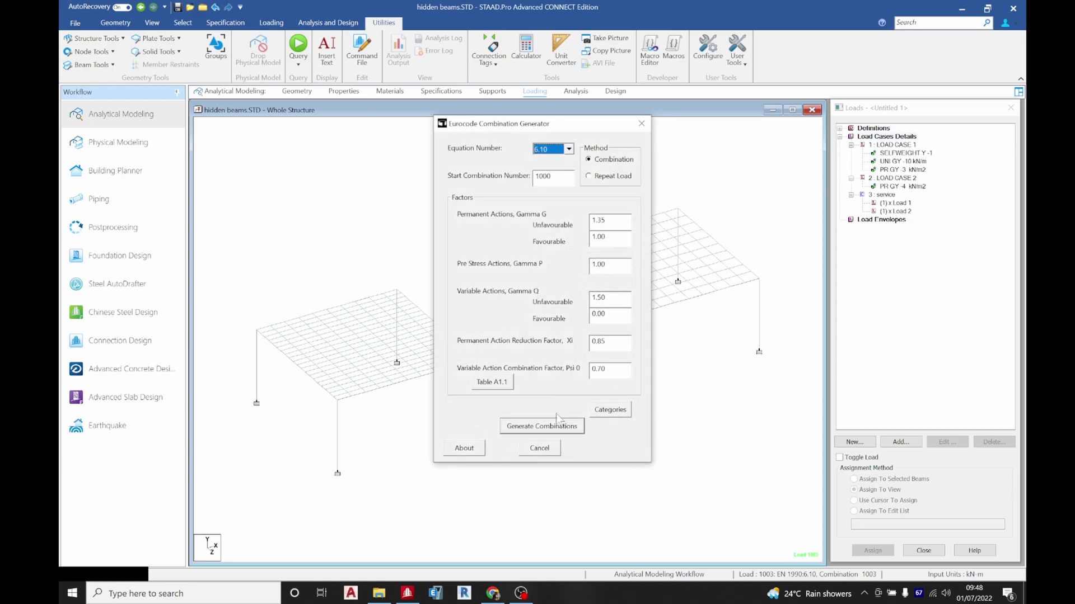
click(539, 448)
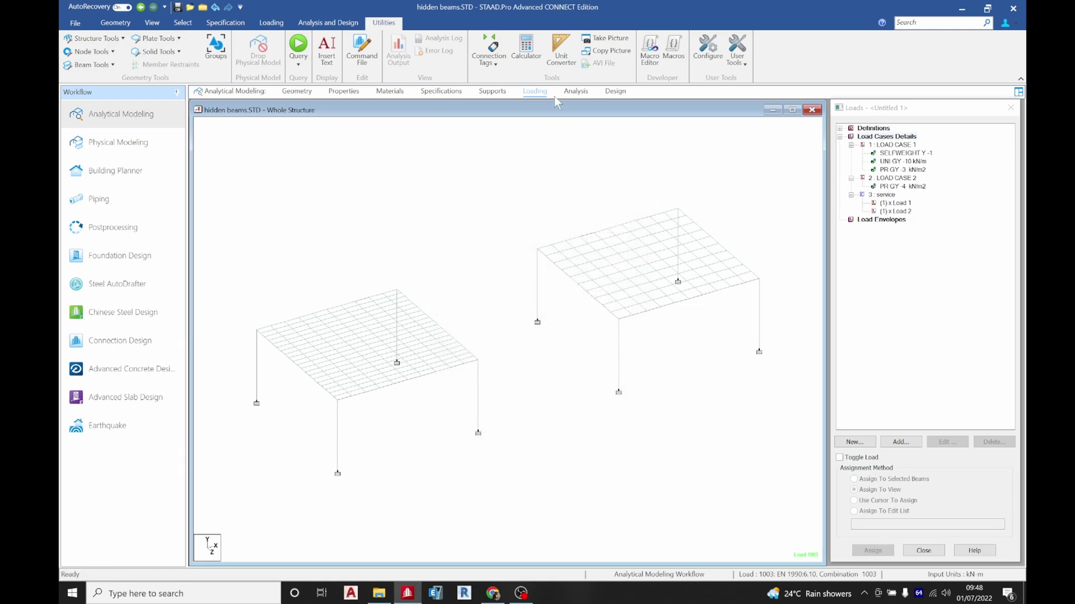
Step: Add a Perform Analysis command with the No Print option to the analysis commands
click(575, 91)
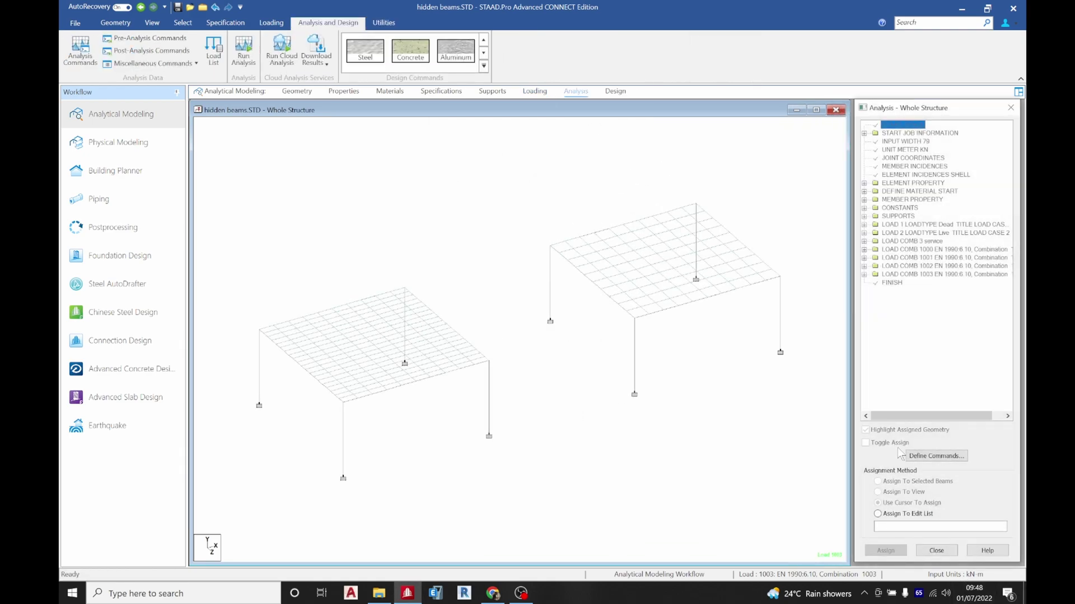
click(932, 456)
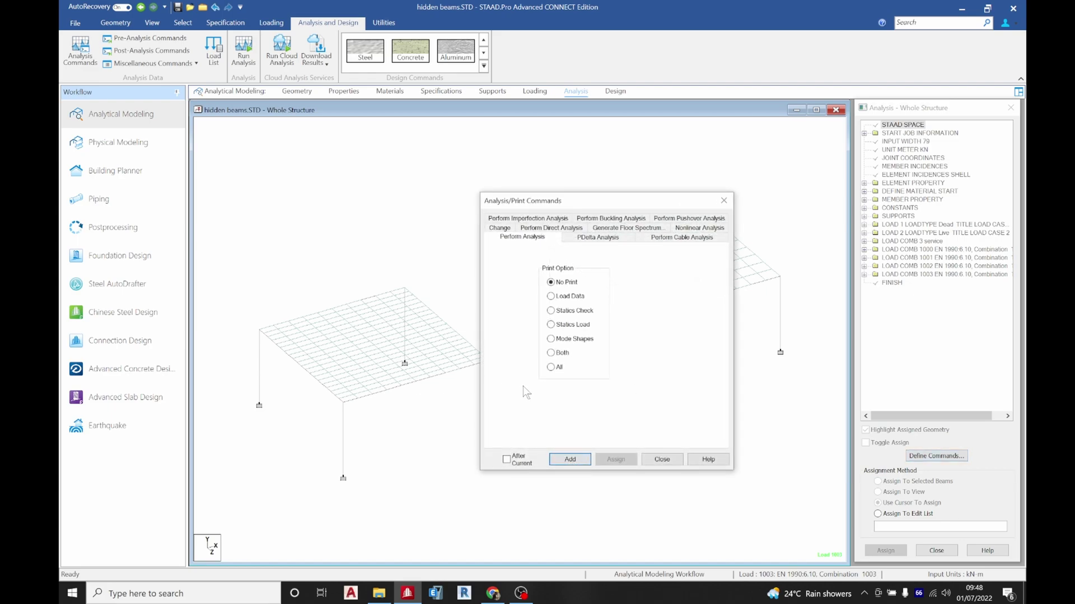
click(580, 461)
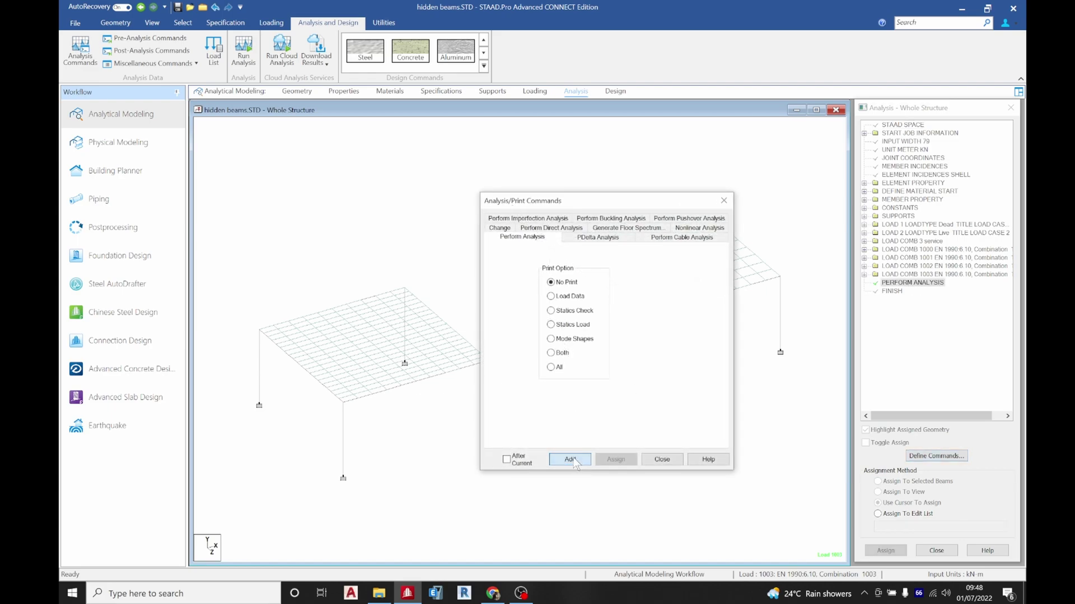
click(663, 460)
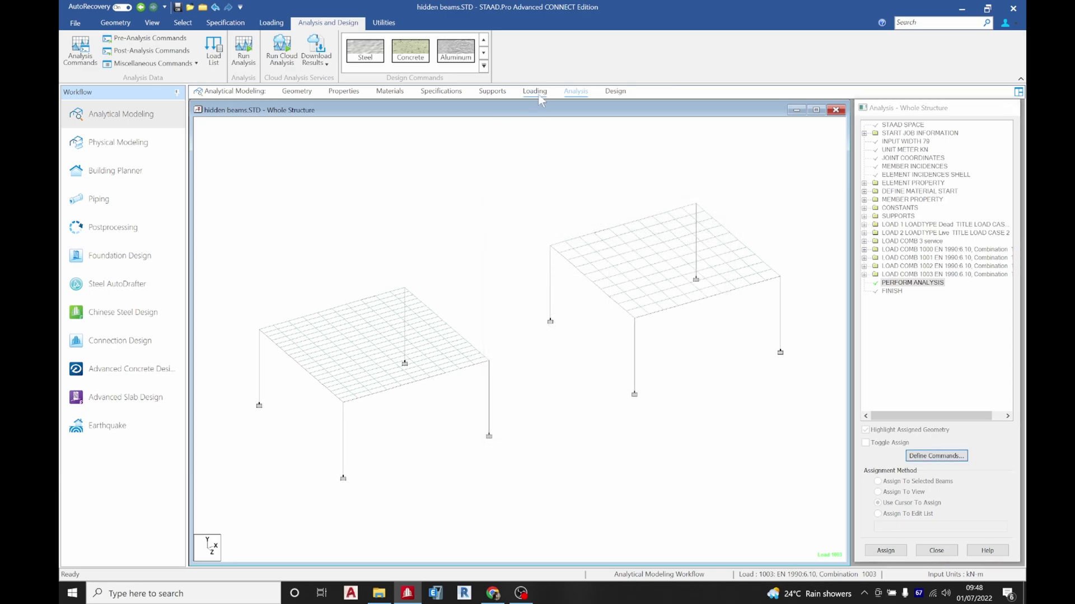
Step: Run the analysis and save the modified structure
click(537, 92)
click(840, 137)
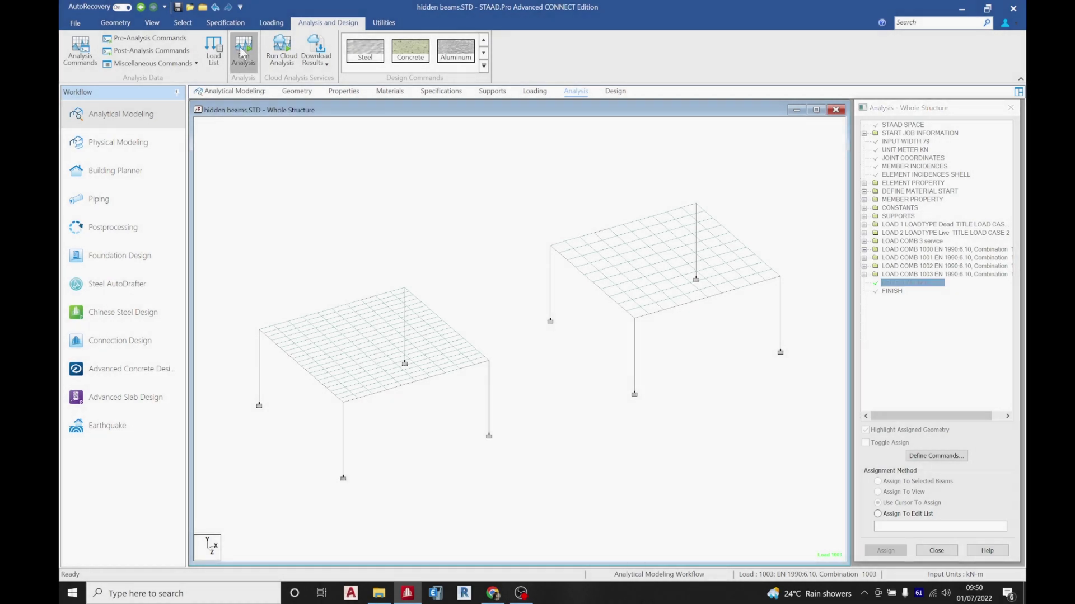
click(244, 50)
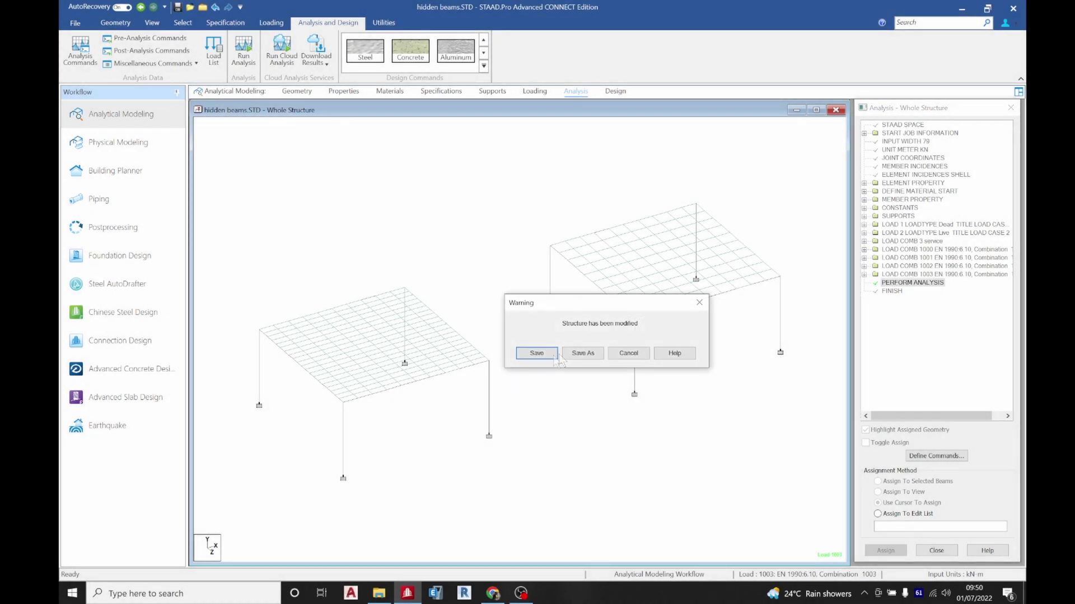
click(554, 355)
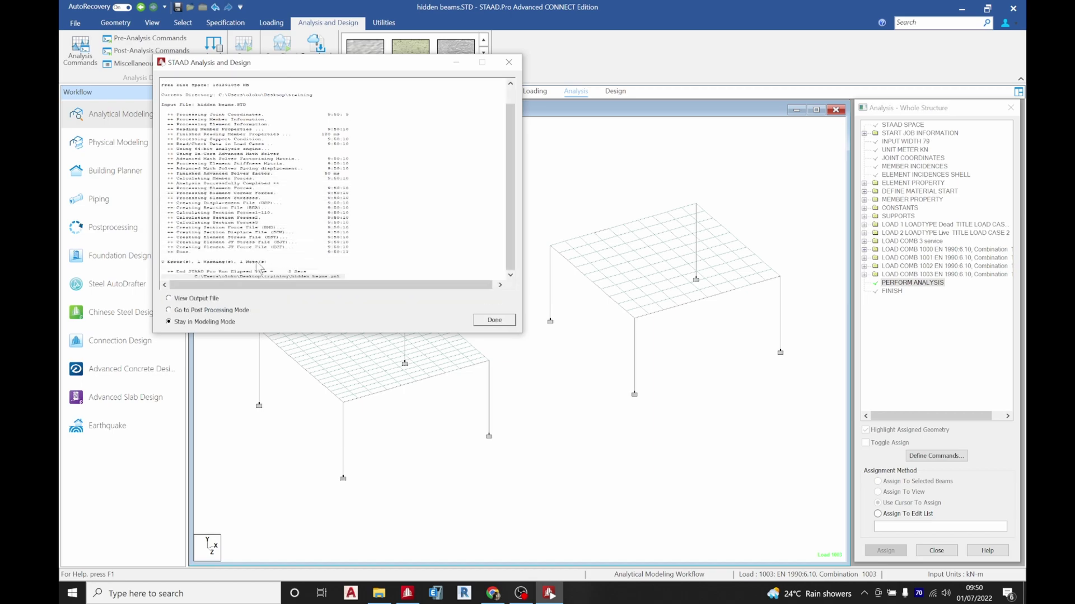
Step: Open the analysis output file, check its error list for errors and warnings, and close the viewer
click(197, 299)
click(492, 320)
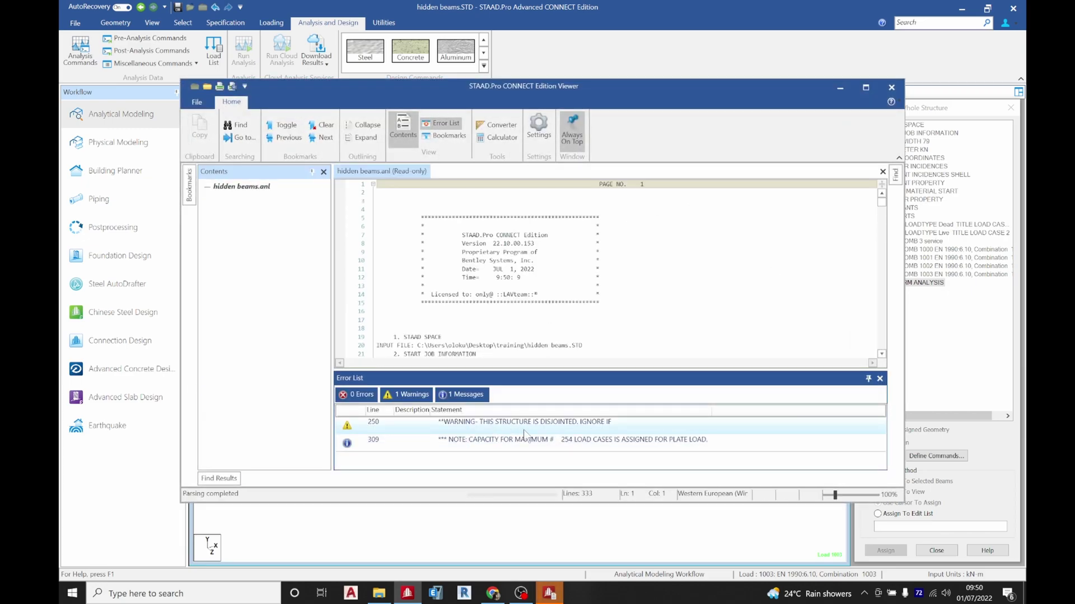
click(891, 87)
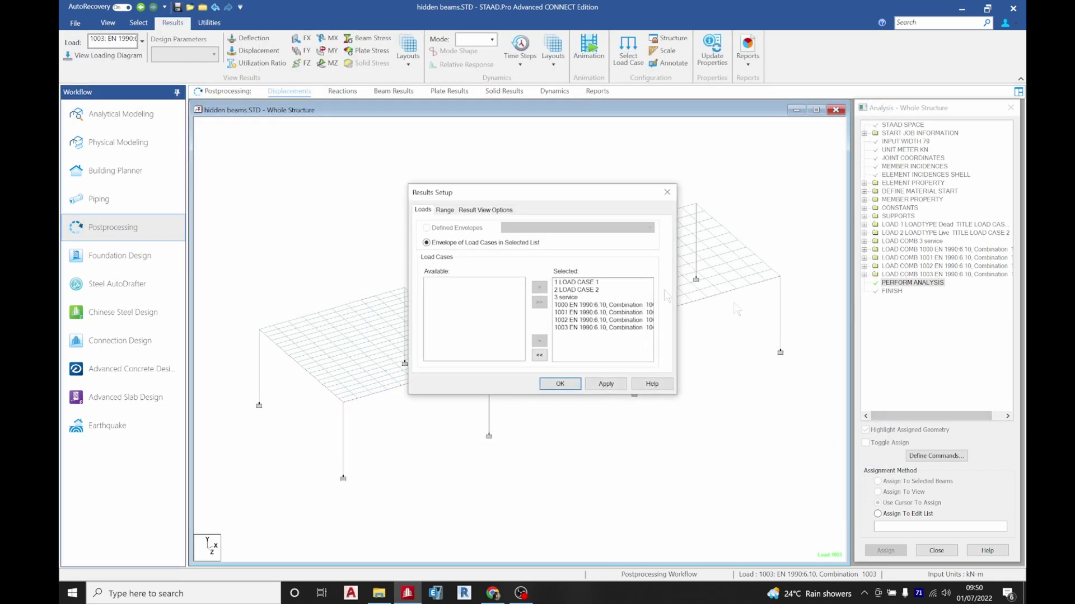
Step: Limit the results to load cases 3 service and 1003 EN 1990:6.10, moving all other load cases out of the selection
drag(580, 292, 574, 280)
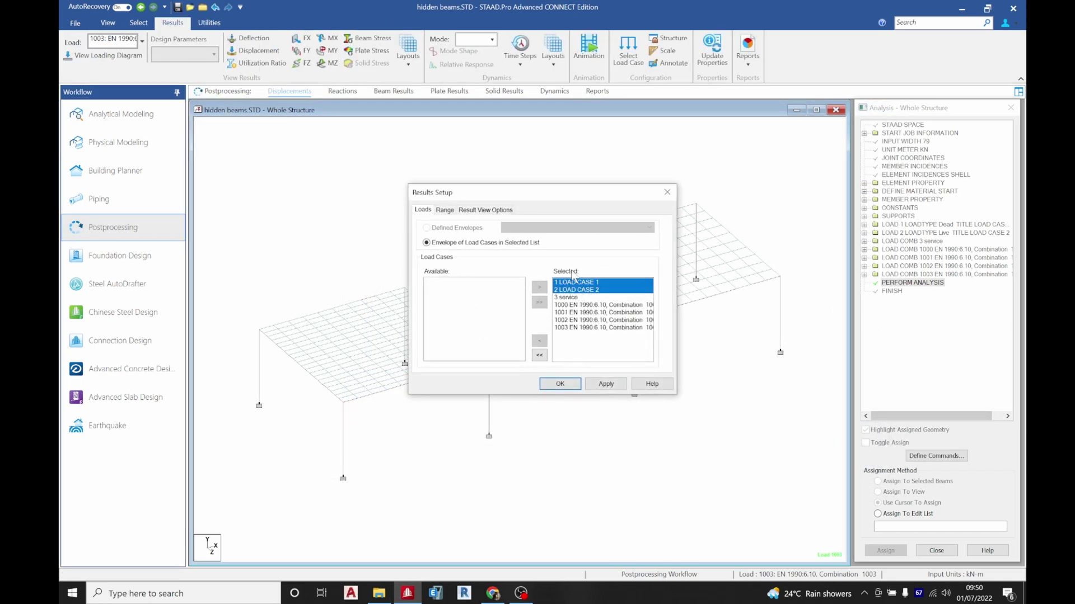
click(539, 340)
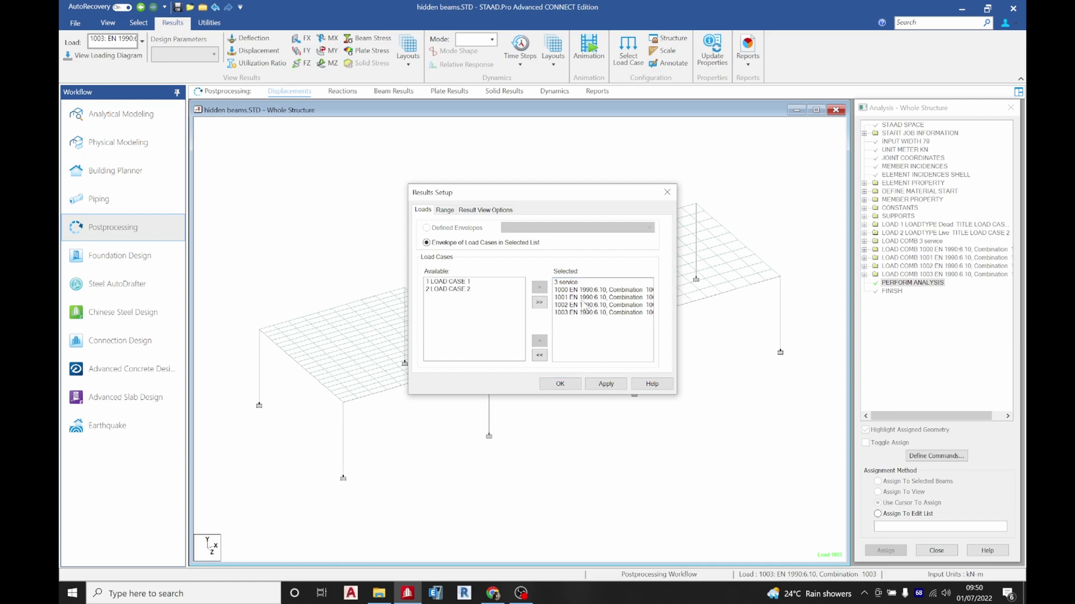
drag(582, 308, 580, 290)
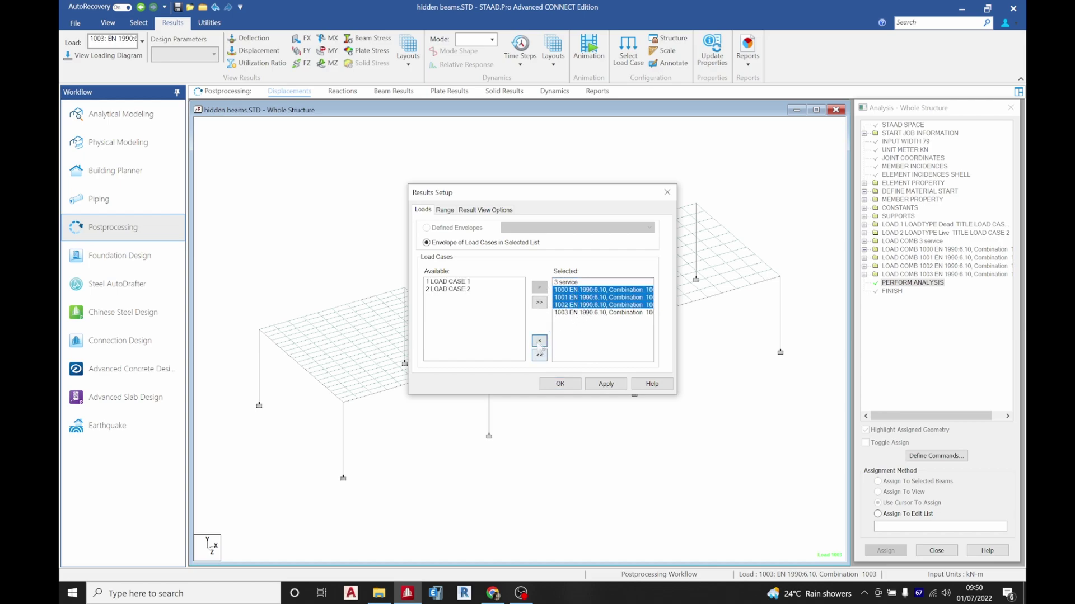
click(539, 340)
click(558, 384)
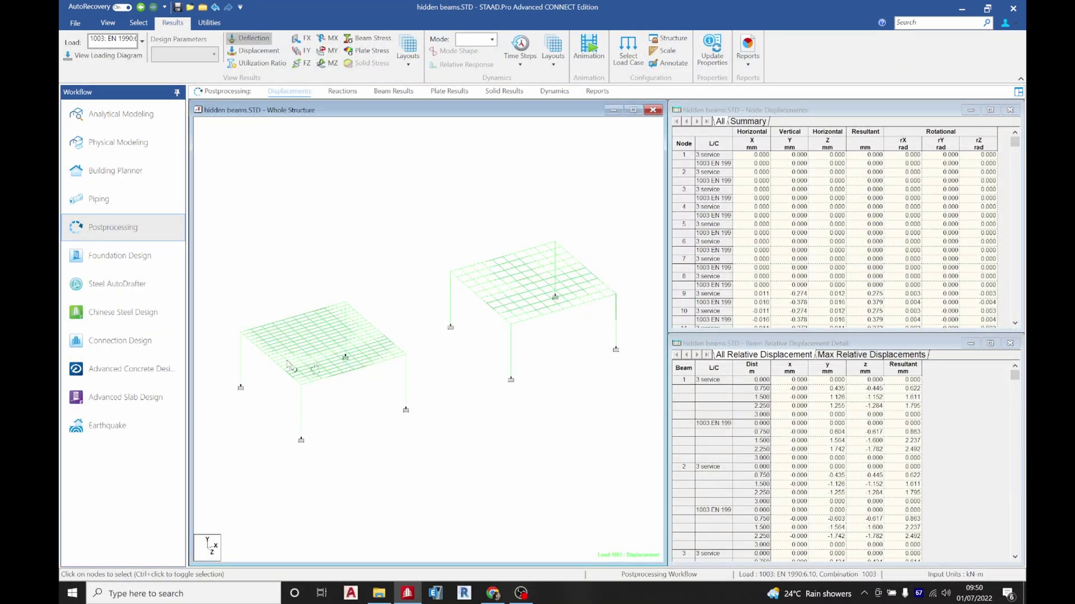
Step: Review the deflected shape of both frames and examine their support reactions
middle_drag(290, 365, 524, 369)
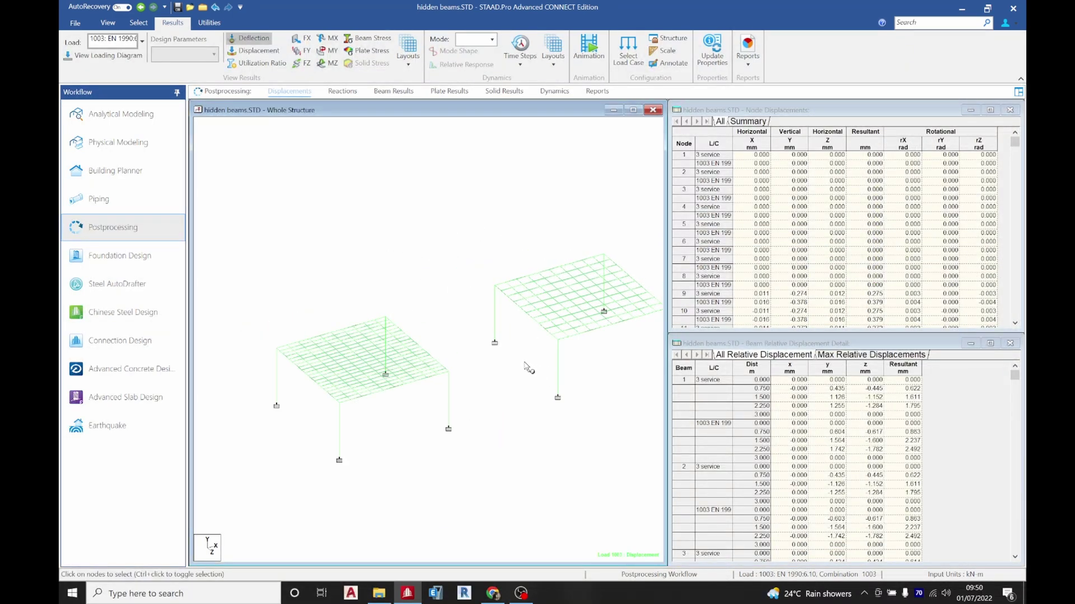
click(338, 93)
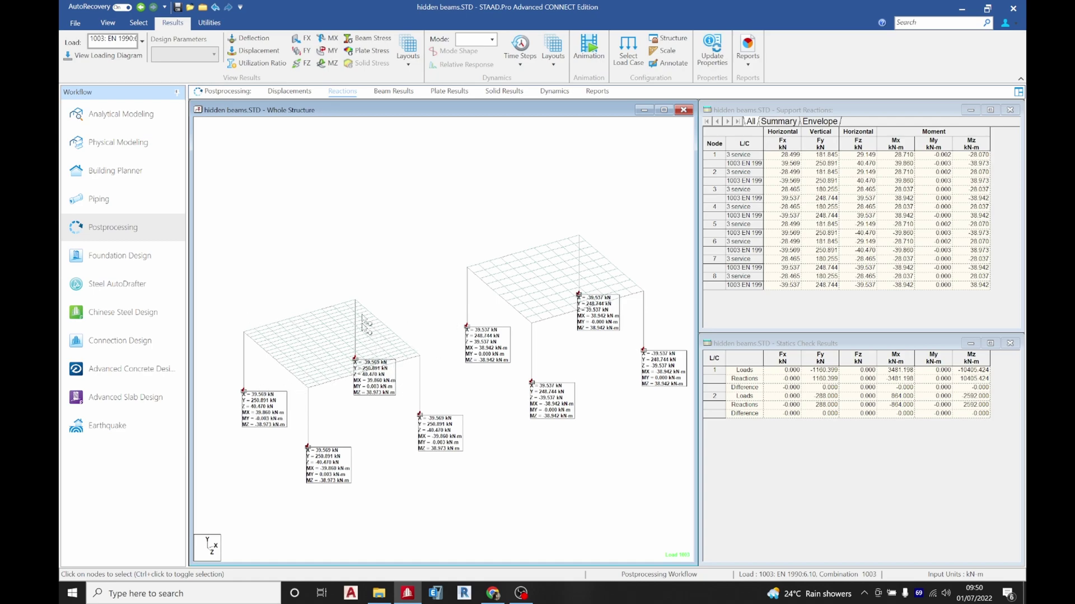
click(259, 40)
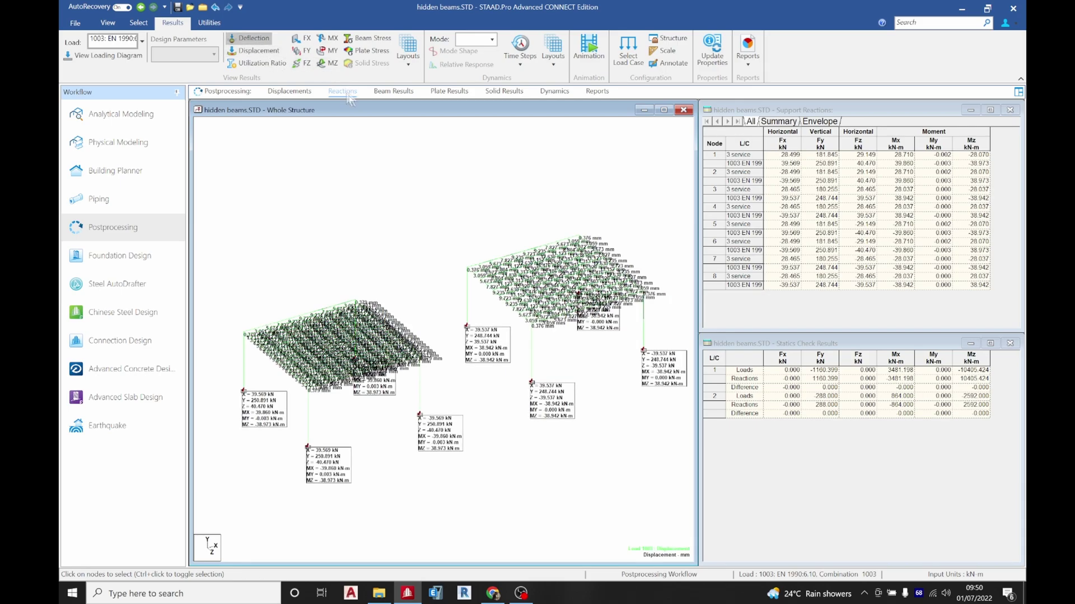
Step: Open the beam results and display the deflection of both frames for combination 1003
click(392, 92)
click(330, 63)
click(328, 63)
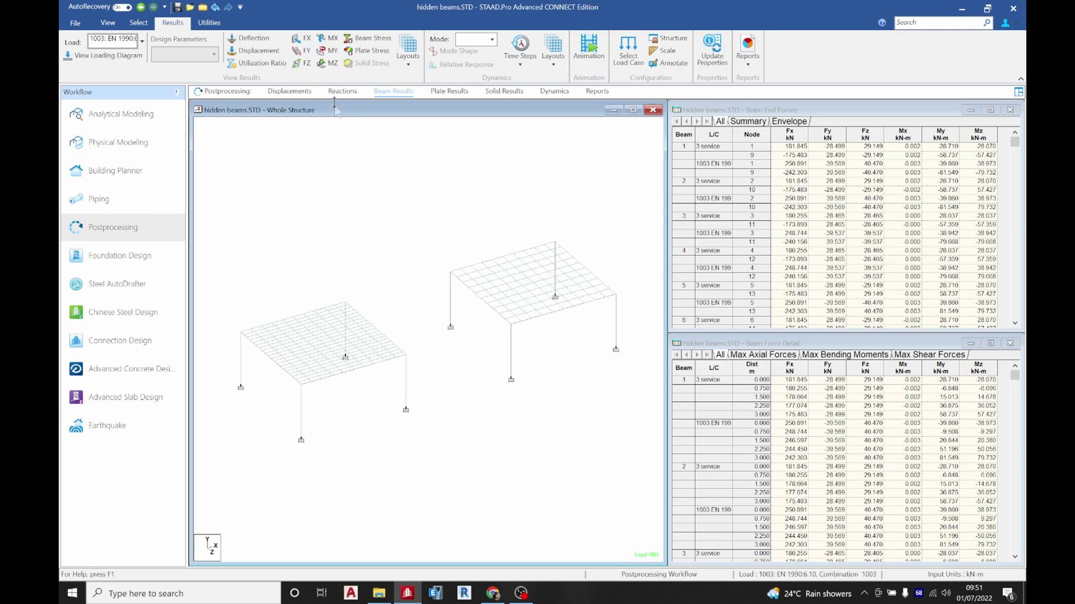
click(252, 38)
scroll(373, 331, up, 3)
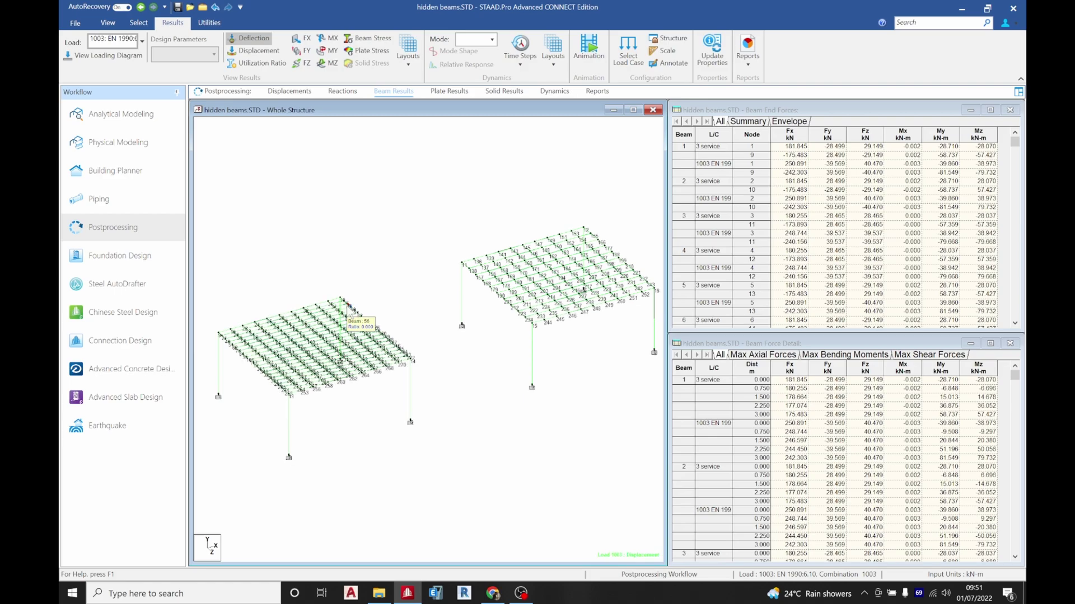
Step: Activate the nodes cursor, select a node on the left-hand slab's edge and look through the beam end forces table
right_click(270, 237)
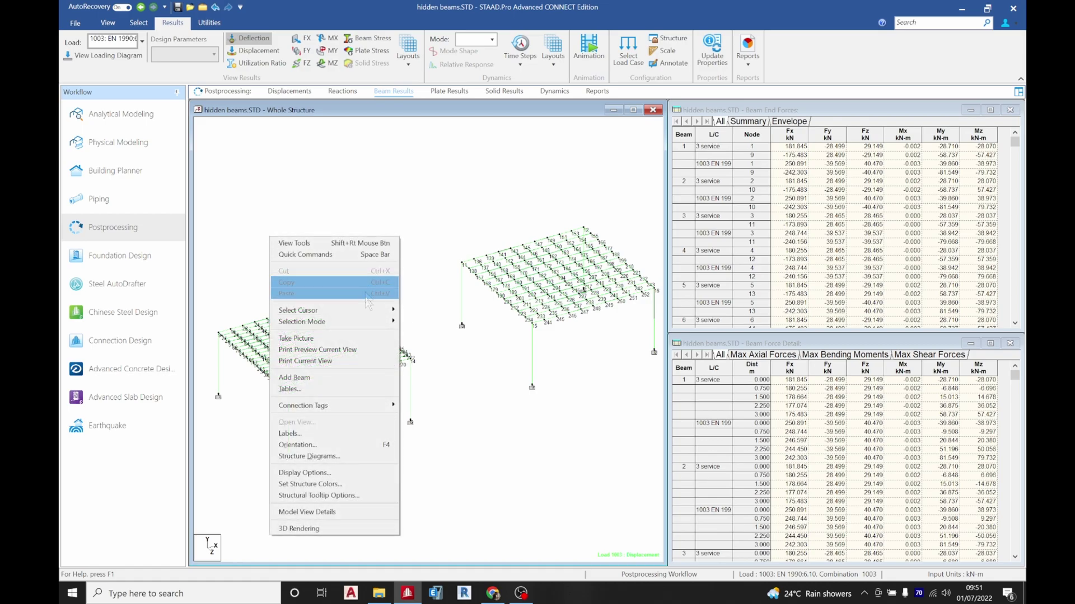
mouse_move(356, 312)
click(427, 310)
middle_drag(235, 403, 357, 310)
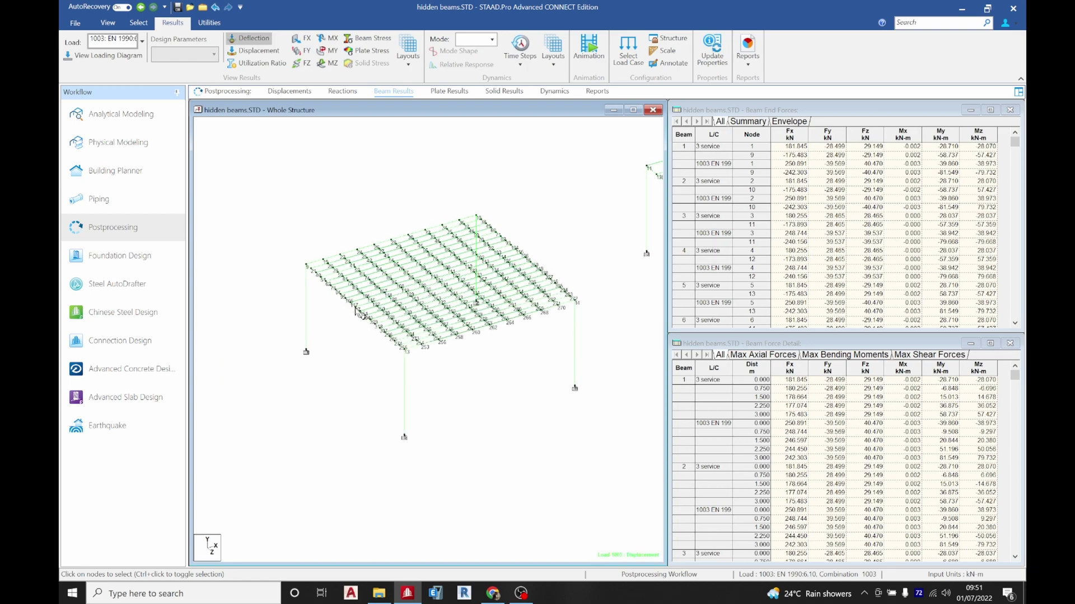
click(363, 317)
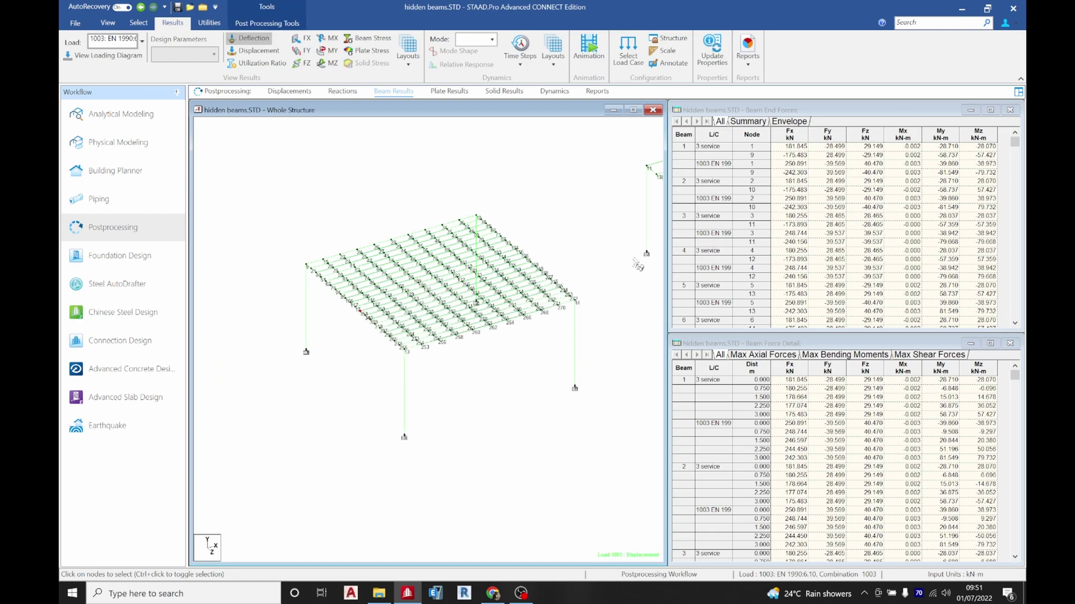
scroll(780, 207, down, 5)
scroll(780, 207, down, 12)
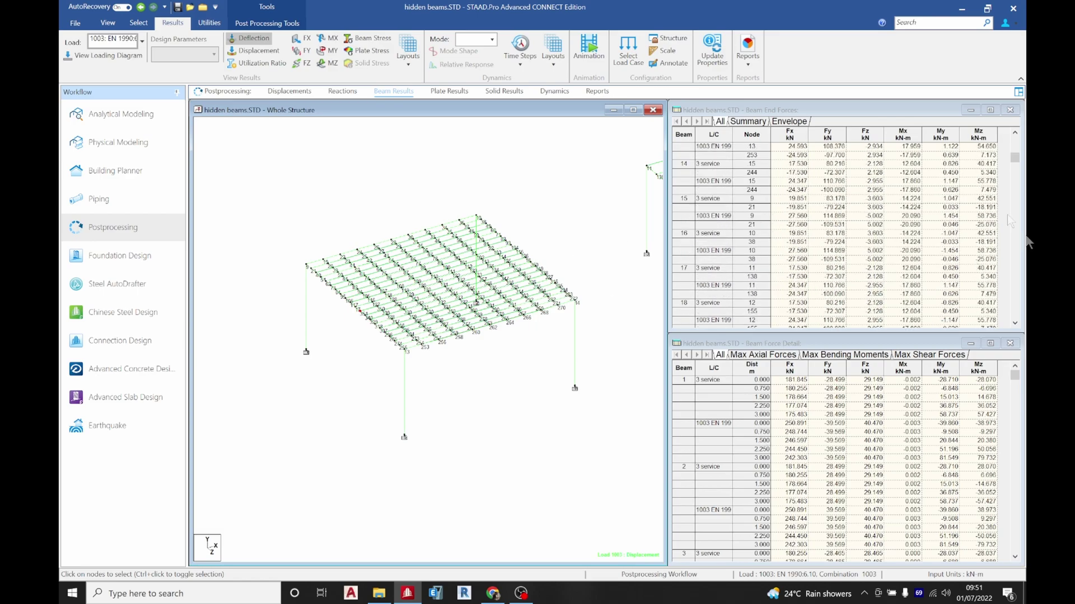
key(Left)
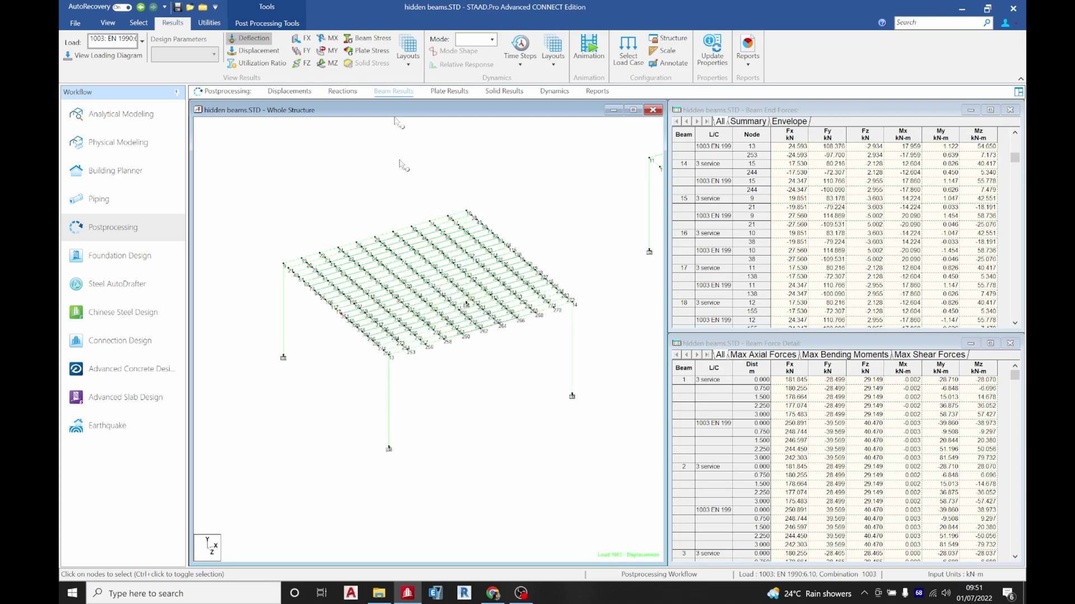
Step: Open the displacement results and read the displacement of the left-hand slab's mid-edge node 17
click(289, 91)
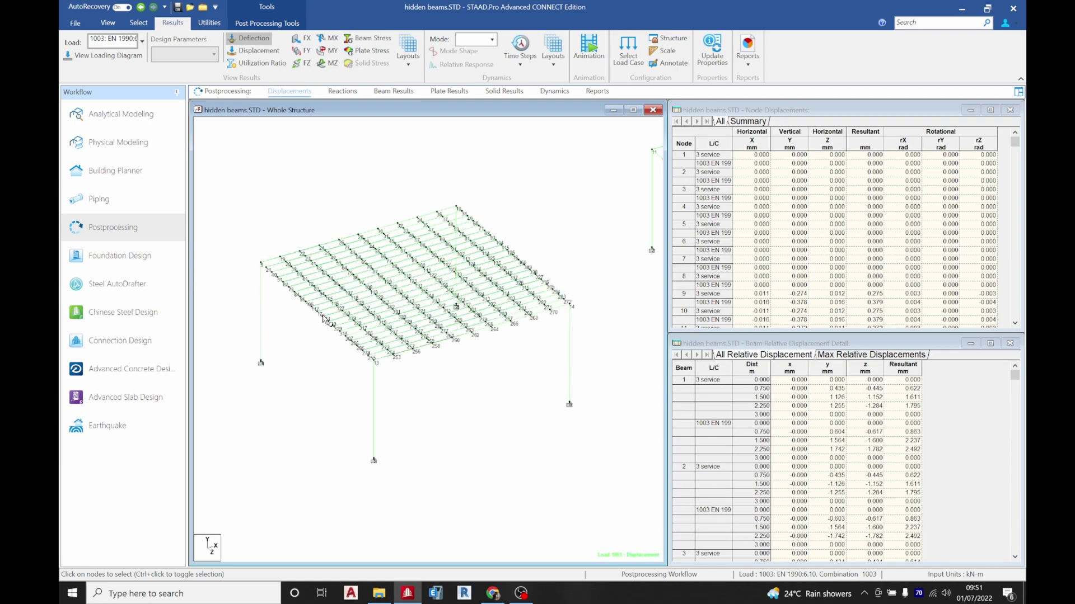
click(324, 320)
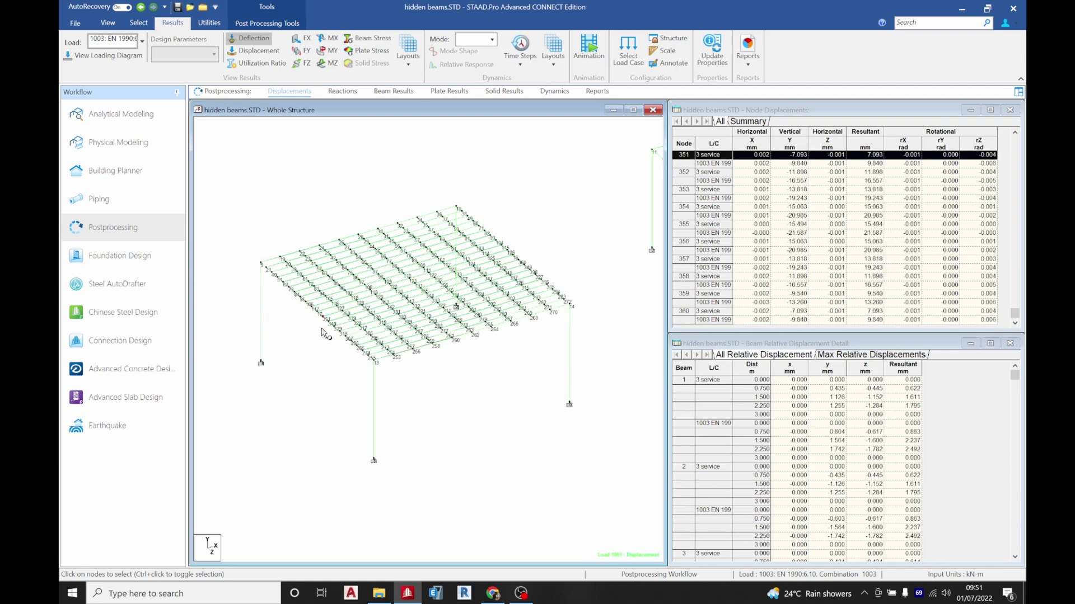
scroll(325, 320, up, 2)
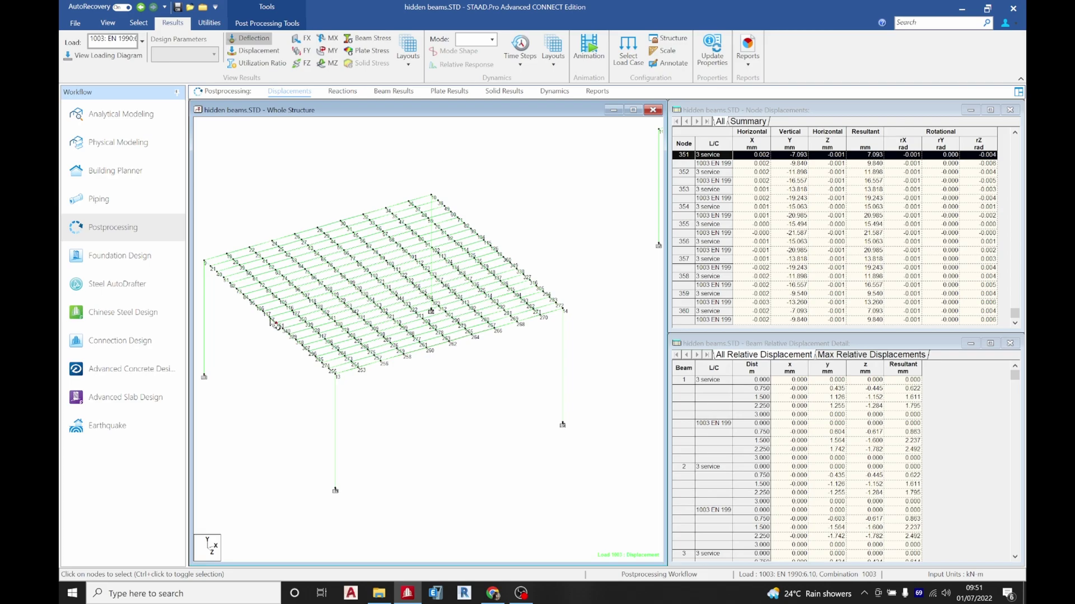
click(274, 324)
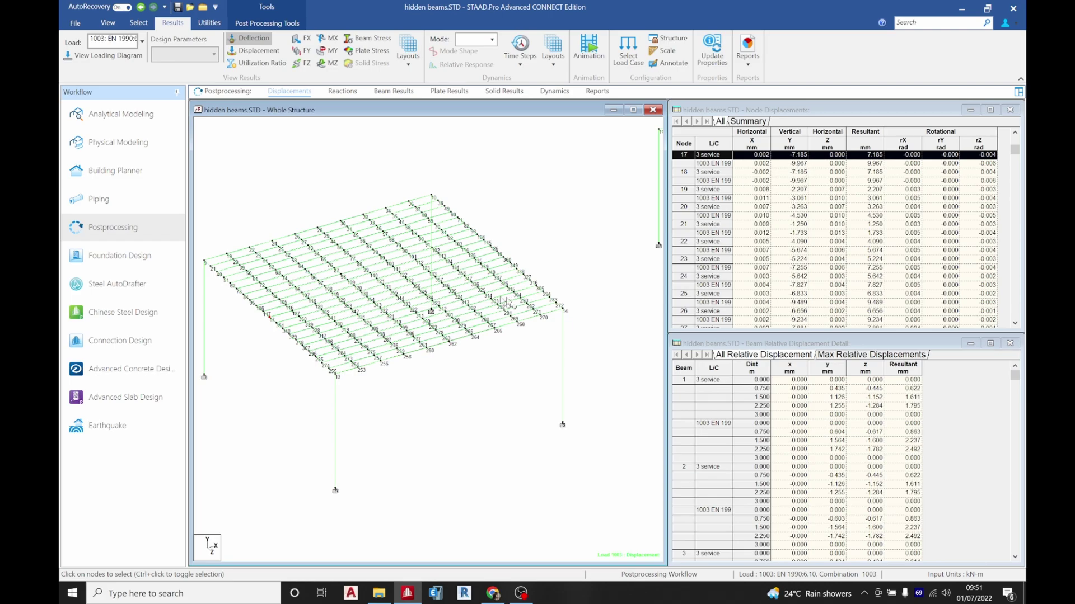
Step: Read the displacements of the right-hand slab's mid-edge node 190 and centre node 194
scroll(551, 253, up, 3)
middle_drag(534, 287, 408, 334)
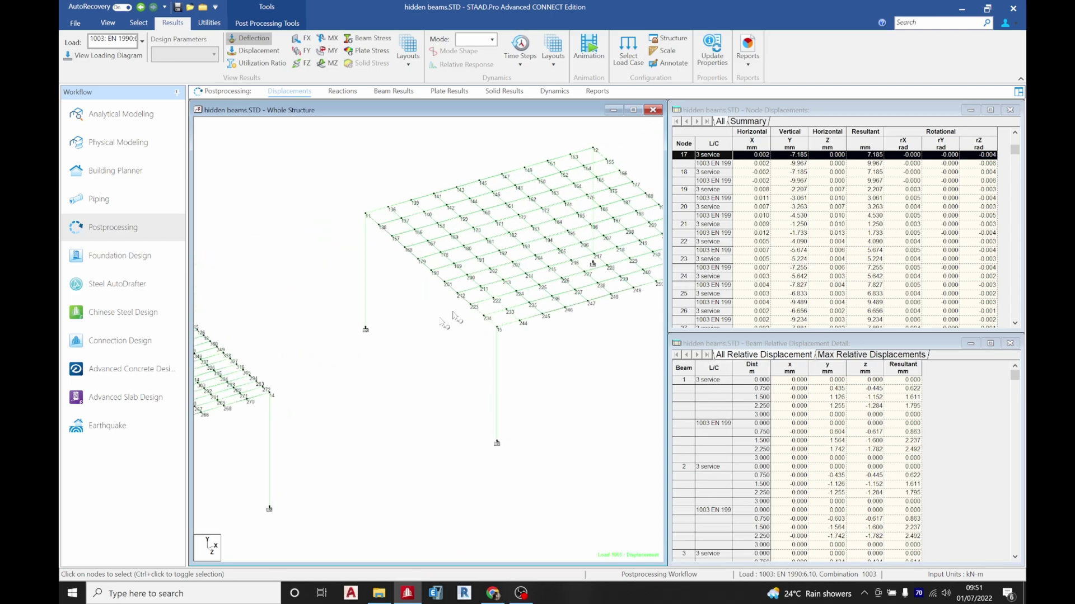
click(435, 276)
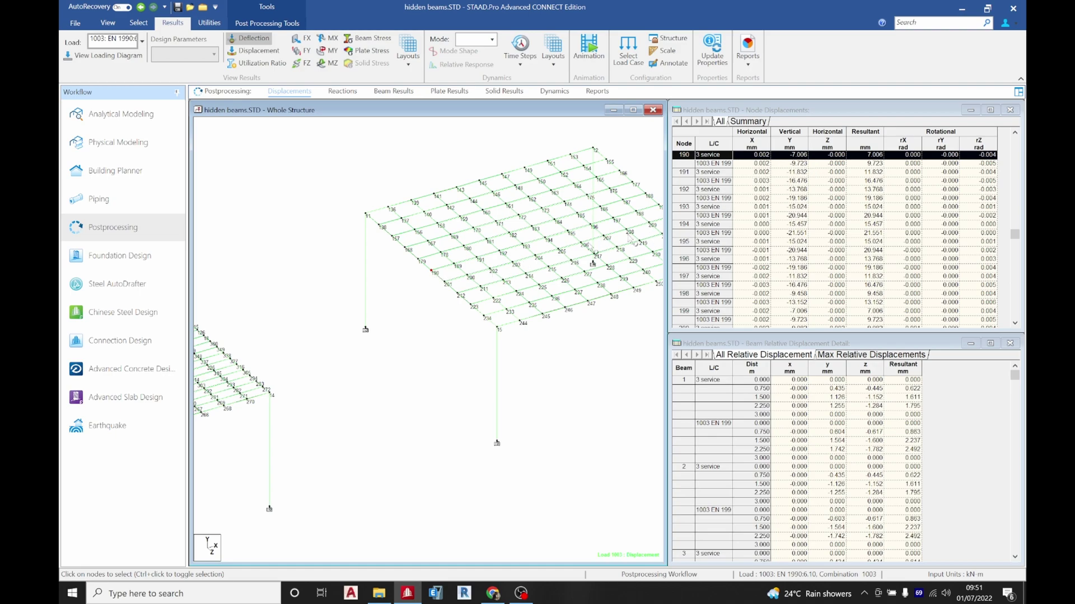
click(547, 240)
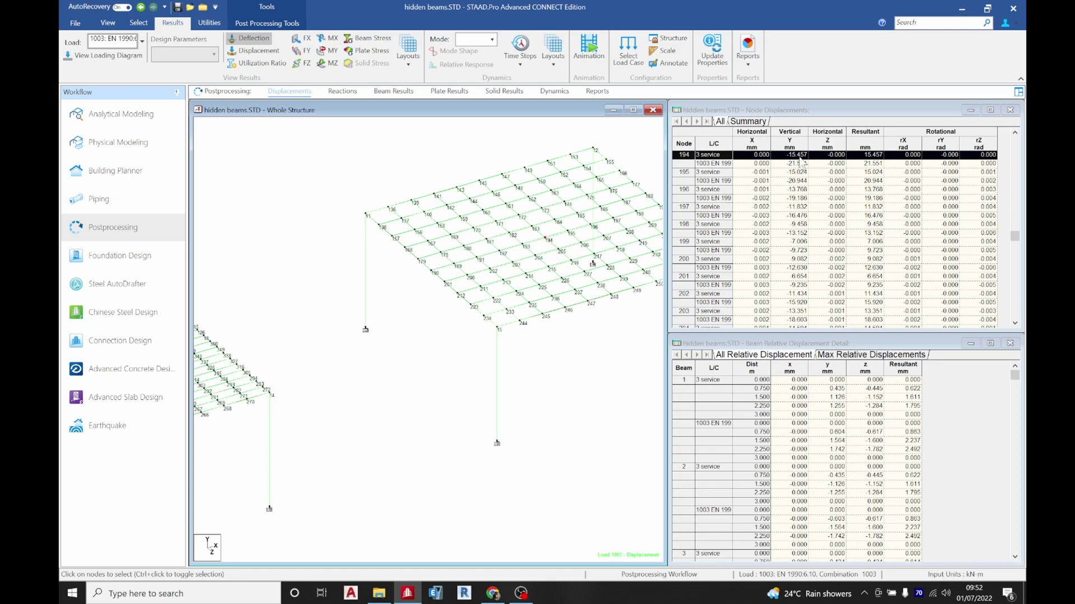
Step: Read the displacements of the left-hand slab's mid-edge node 17 and centre node 131 for comparison
middle_drag(356, 356, 603, 303)
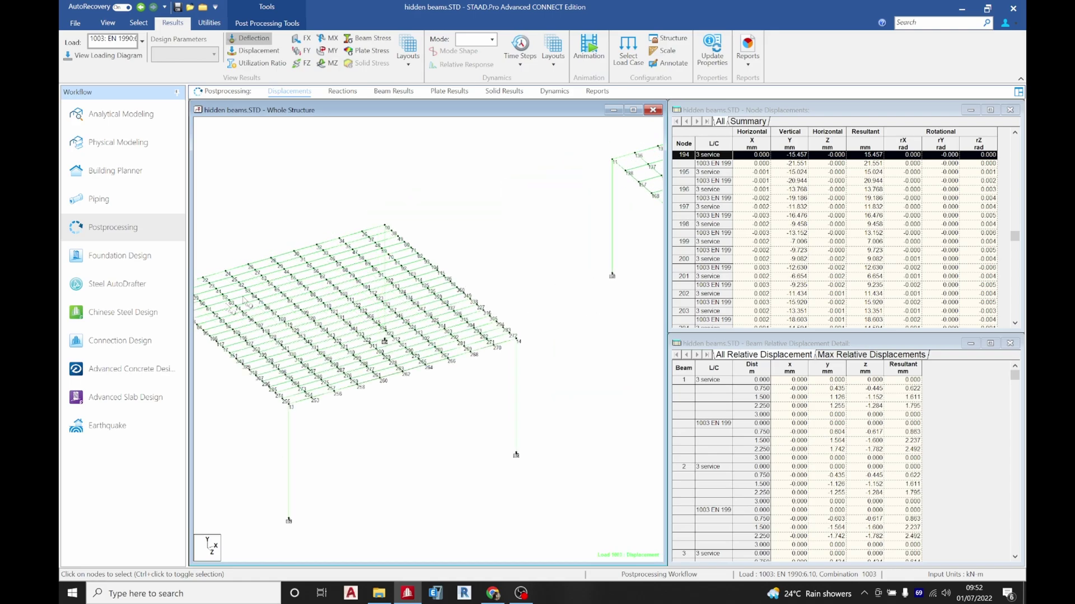
click(225, 353)
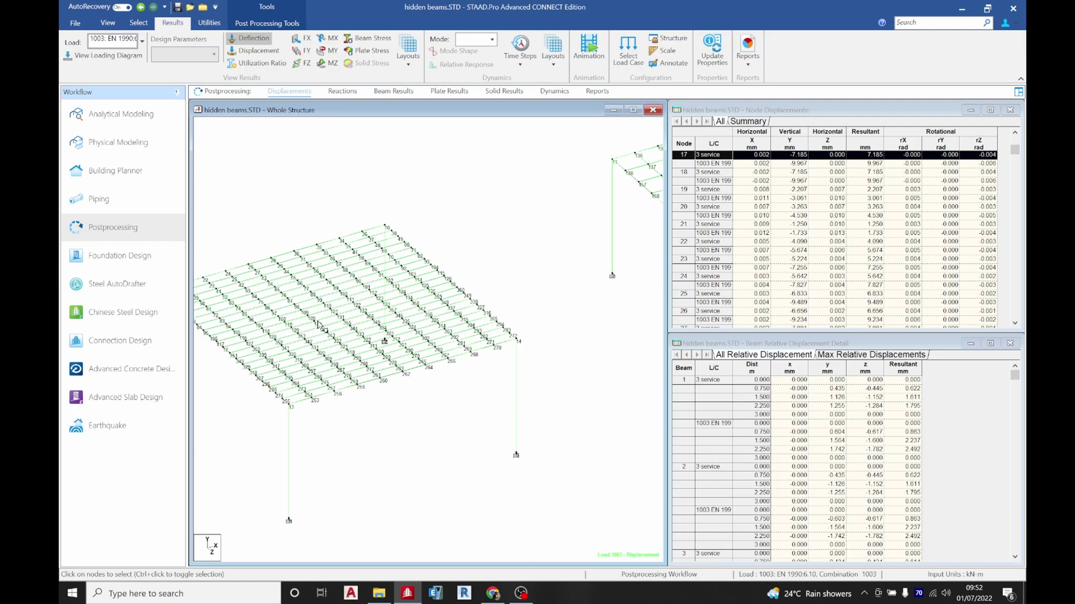
click(339, 318)
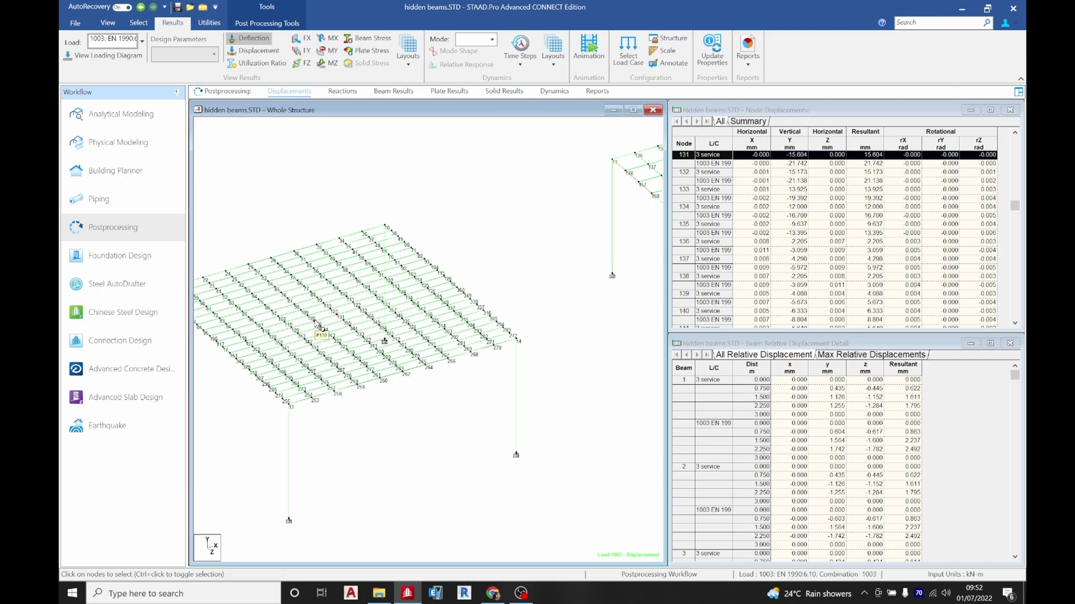
click(320, 328)
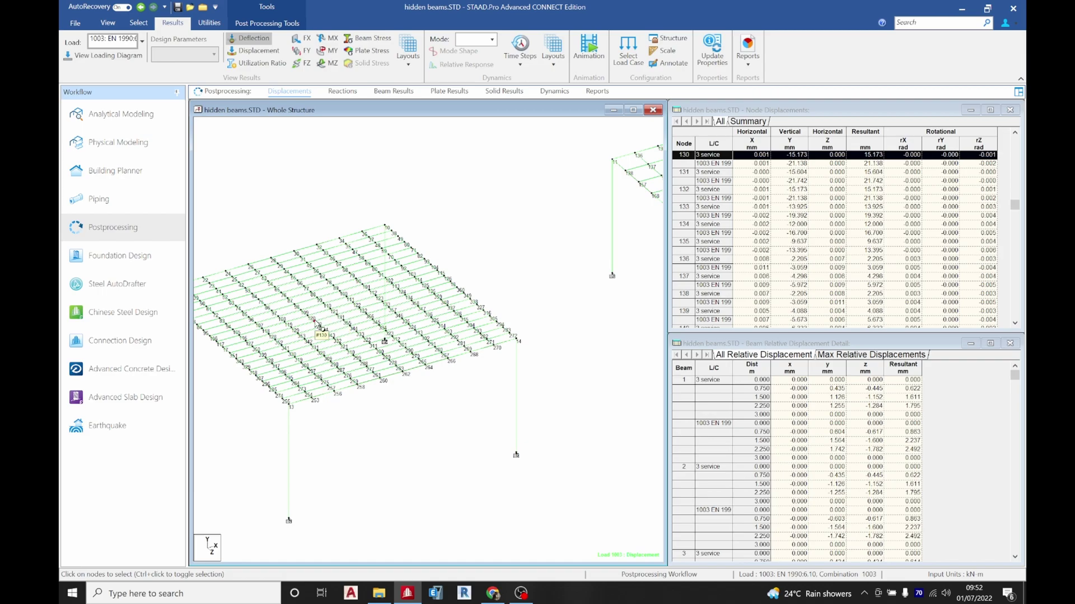
click(345, 323)
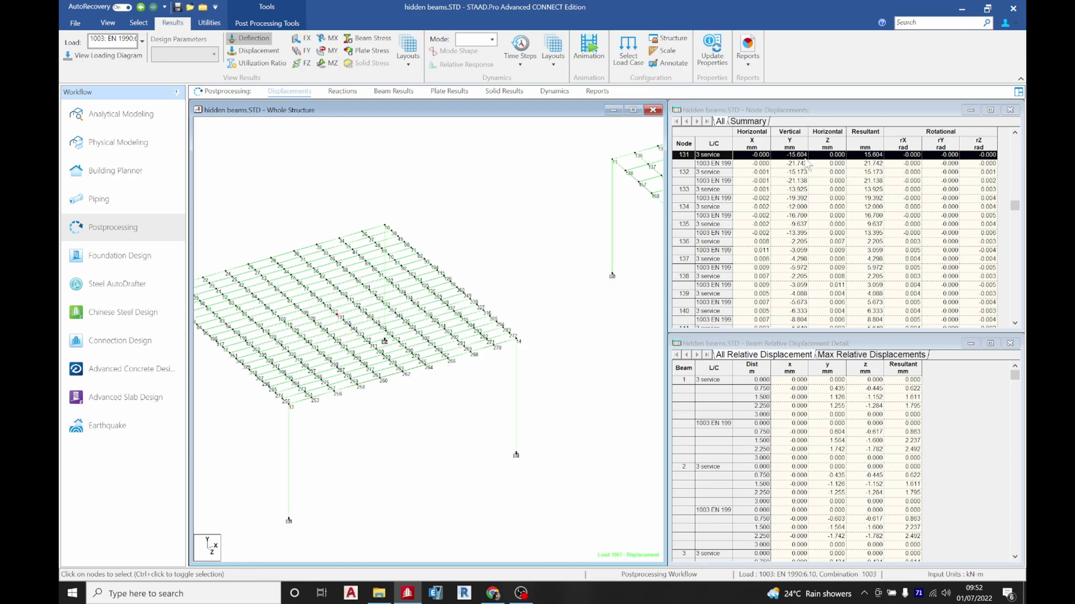
Step: Recheck the displacement of the right-hand slab's centre node 194 and return to the left-hand frame
middle_drag(576, 276, 317, 342)
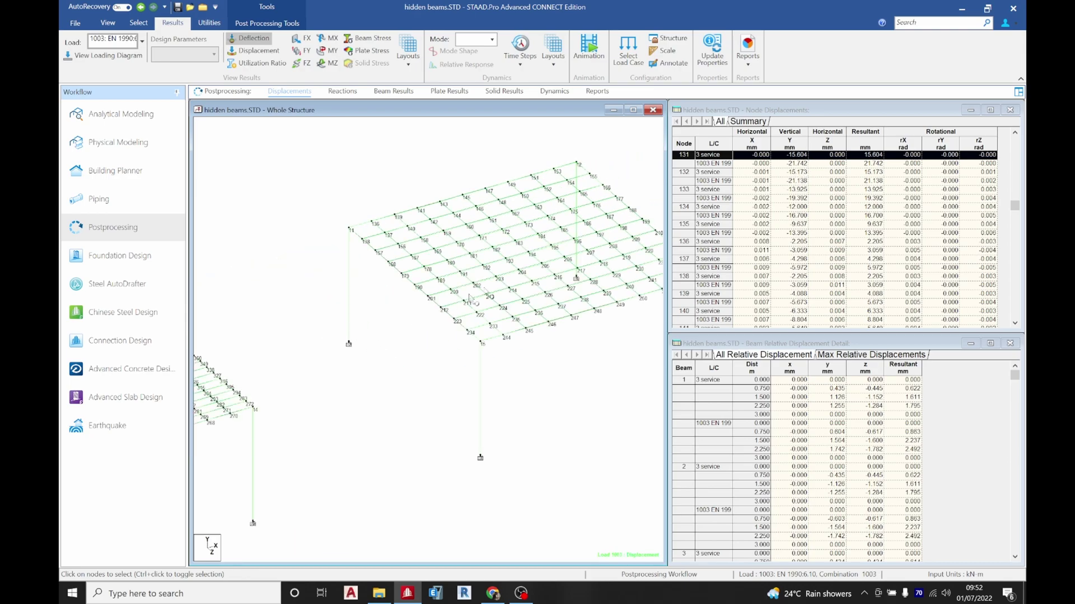
click(541, 251)
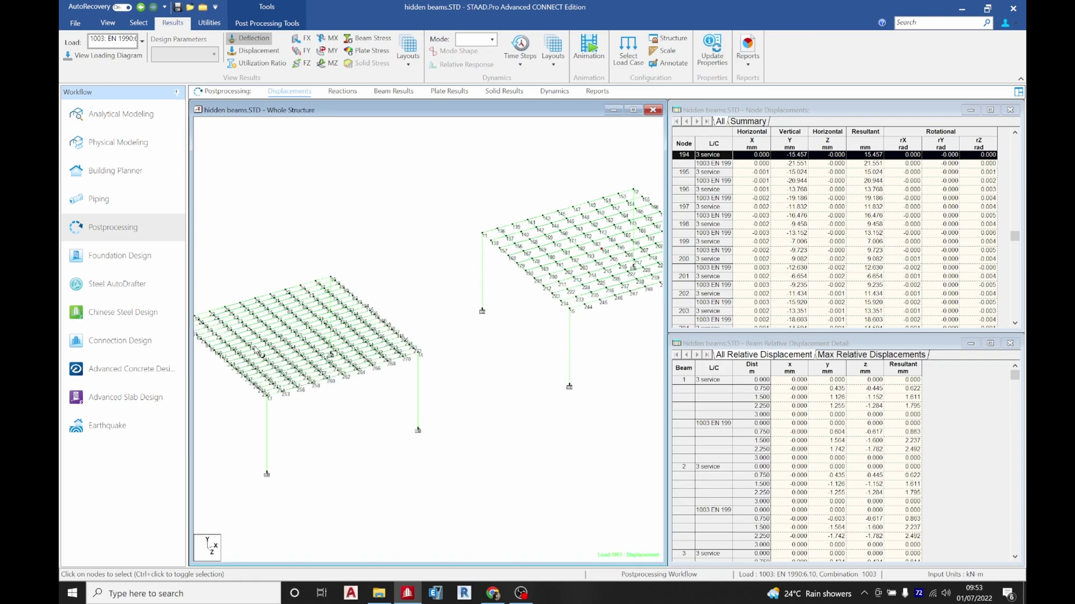
shift+middle_drag(329, 343, 293, 347)
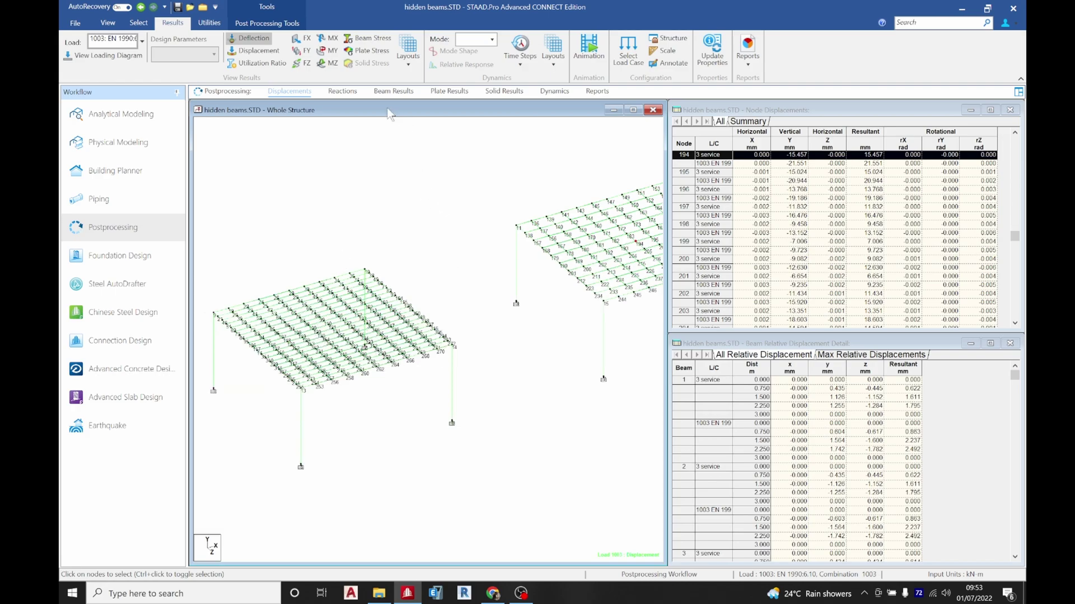
Step: Show the MZ bending moment diagram in the beam results without node numbers and compare the beam moments of both frames
click(393, 91)
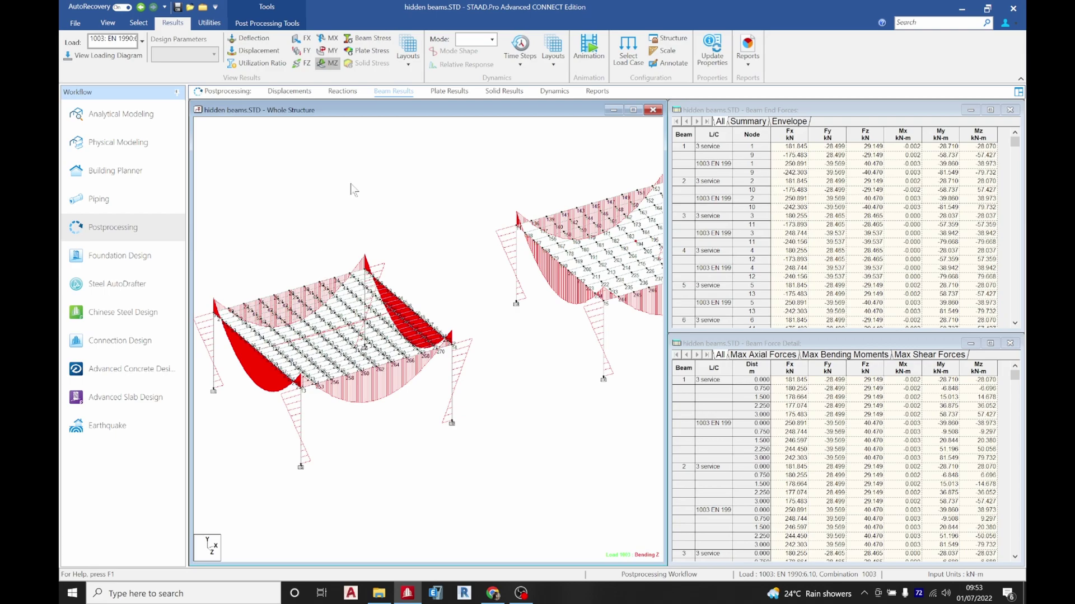
key(shift+b)
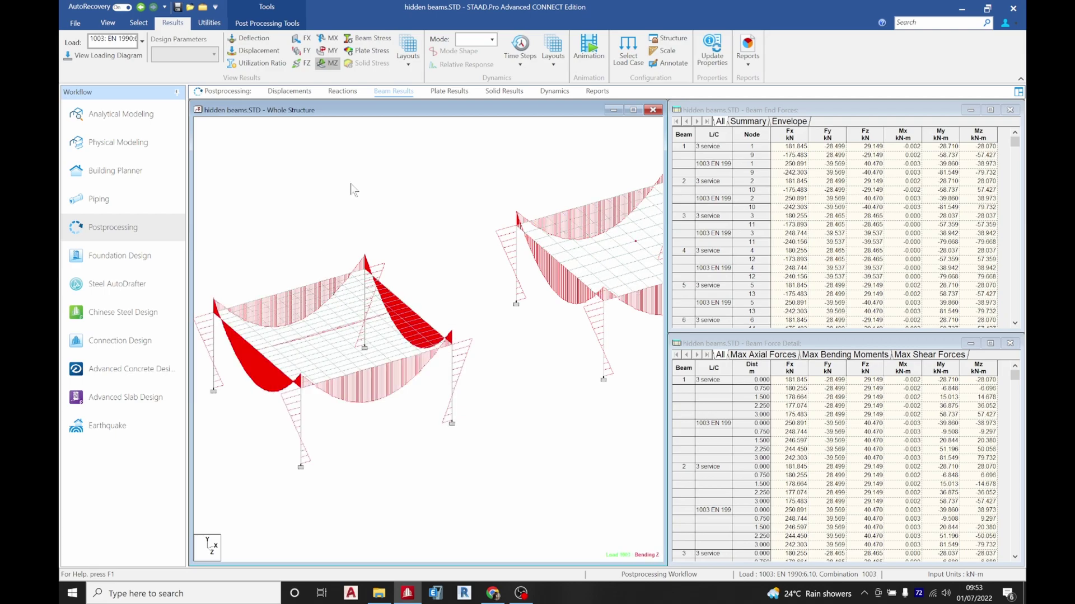
middle_drag(265, 332, 305, 326)
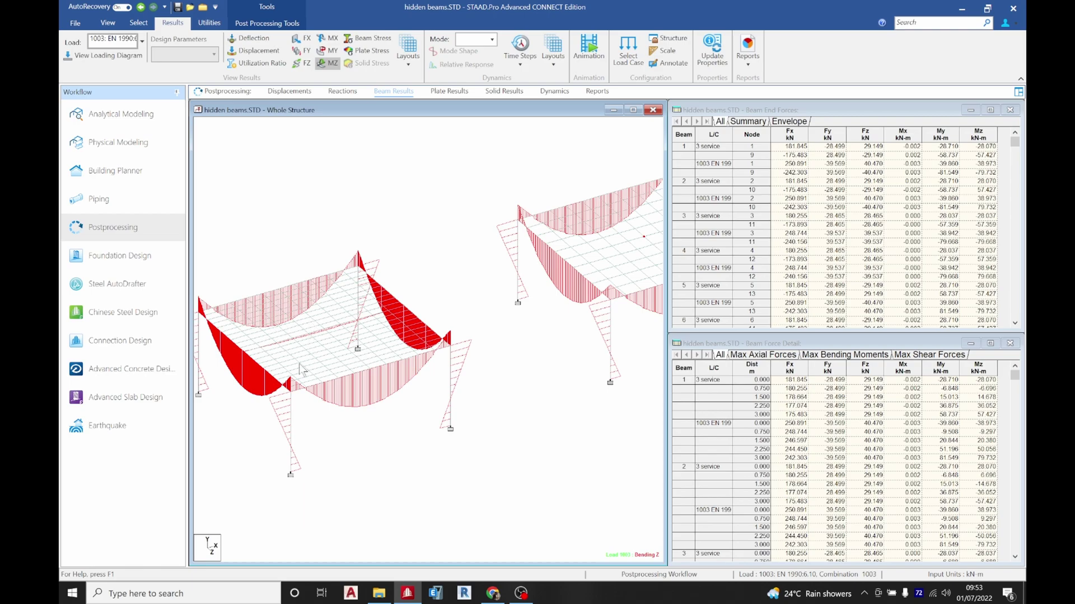
middle_drag(301, 370, 228, 327)
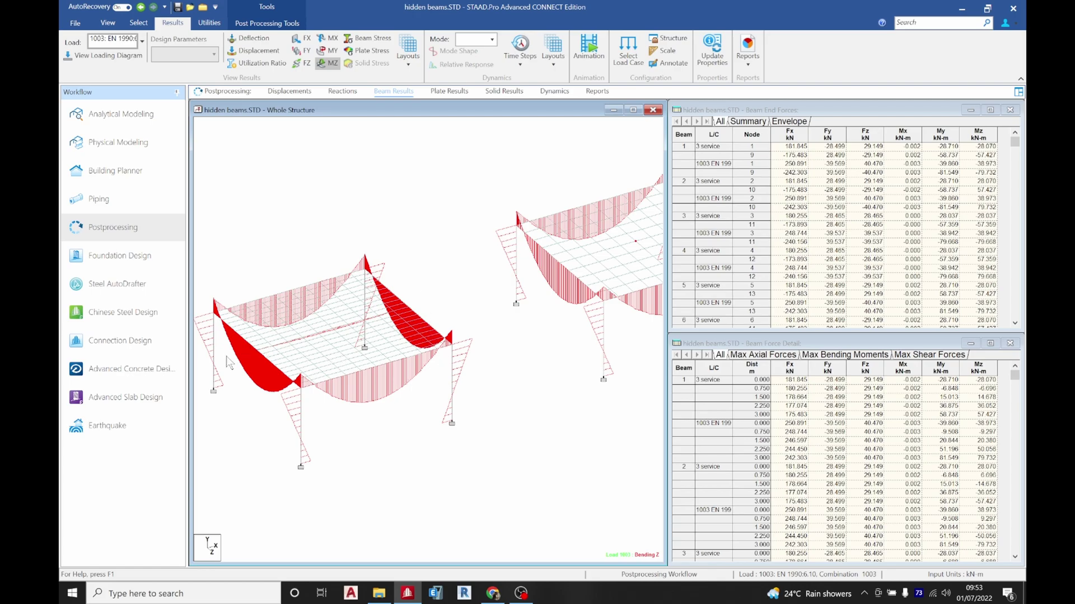
middle_drag(412, 315, 321, 328)
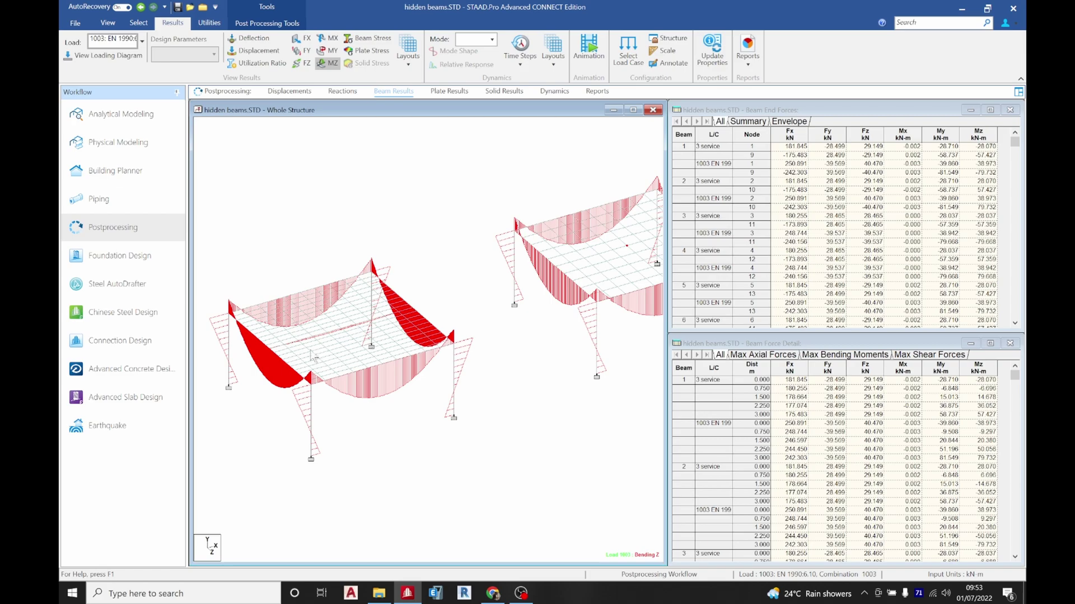
middle_drag(431, 343, 549, 291)
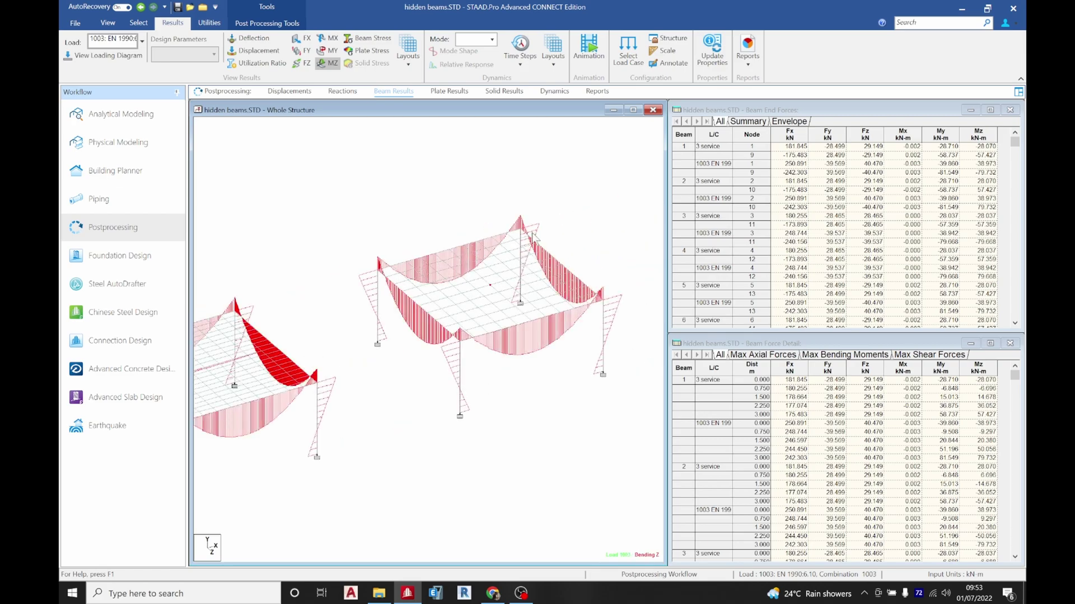
Step: Switch from the beam moment results to displacements and read the displacement of the left-hand slab's centre node 121
middle_drag(359, 354, 533, 280)
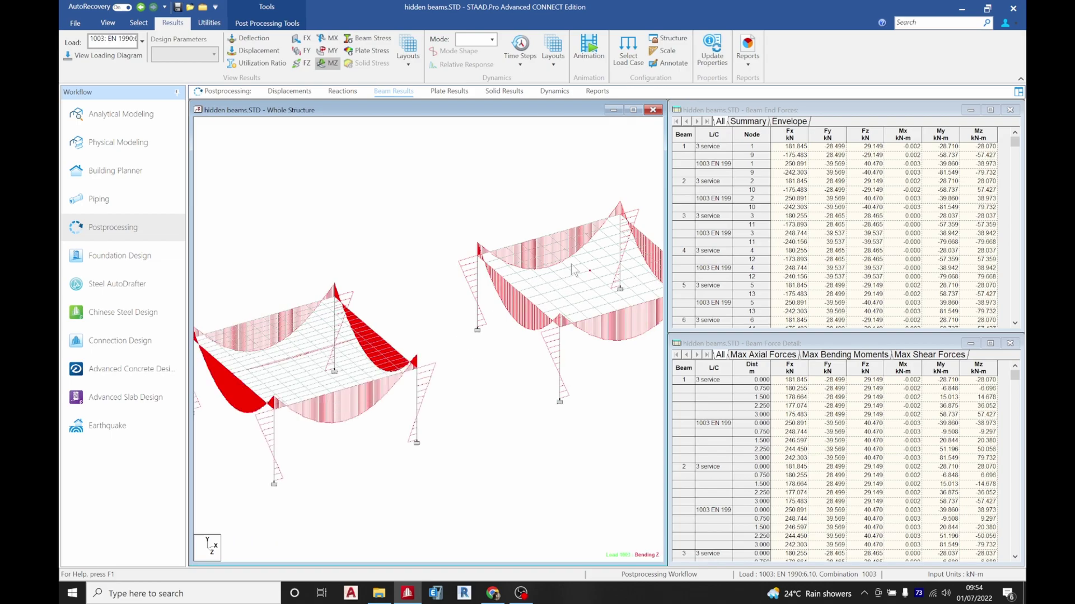
click(303, 94)
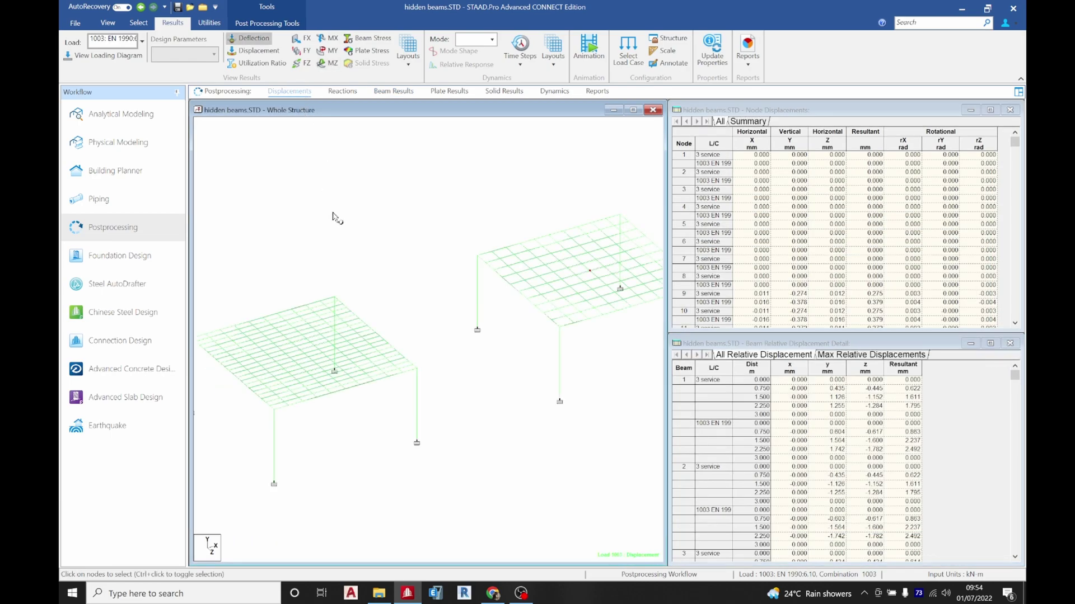
middle_drag(336, 216, 359, 348)
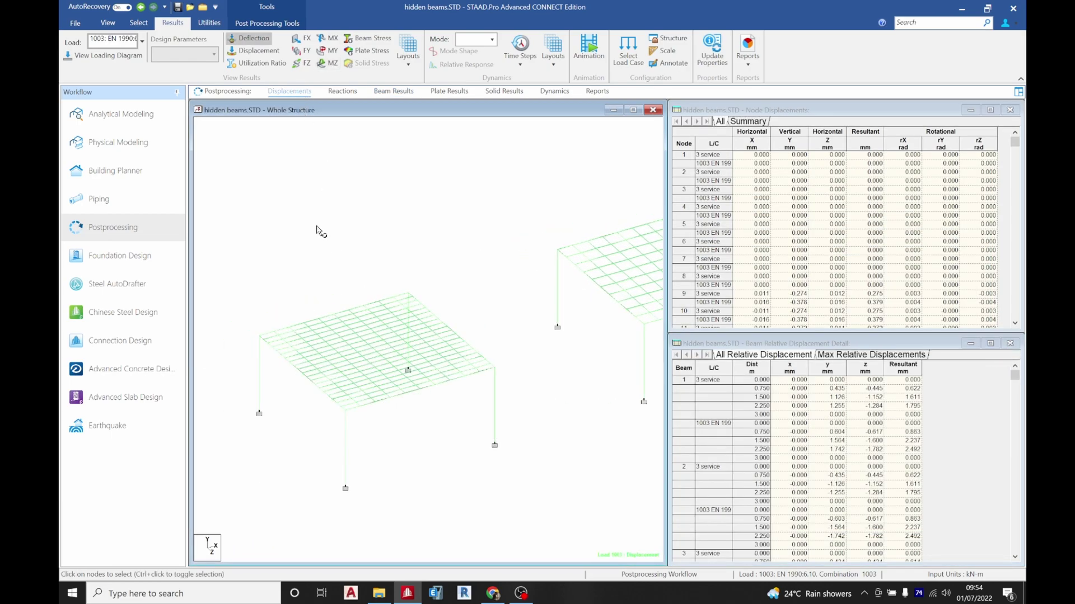
middle_drag(314, 233, 353, 281)
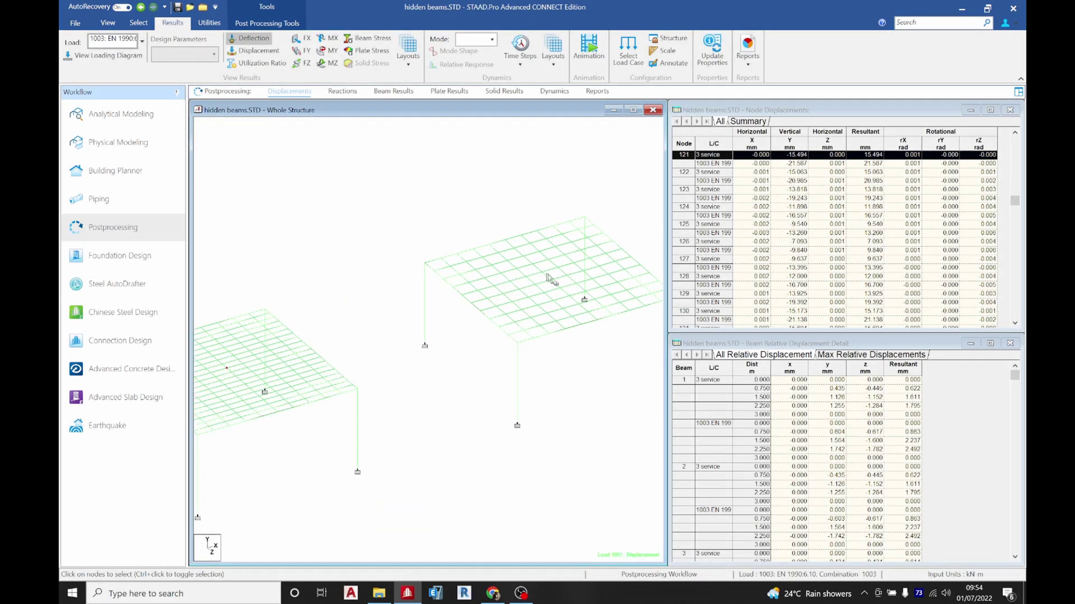
Step: Read the displacements of the right-hand slab's nodes 194, 205 and 216 and the left-hand slab's node 310 for comparison
click(551, 280)
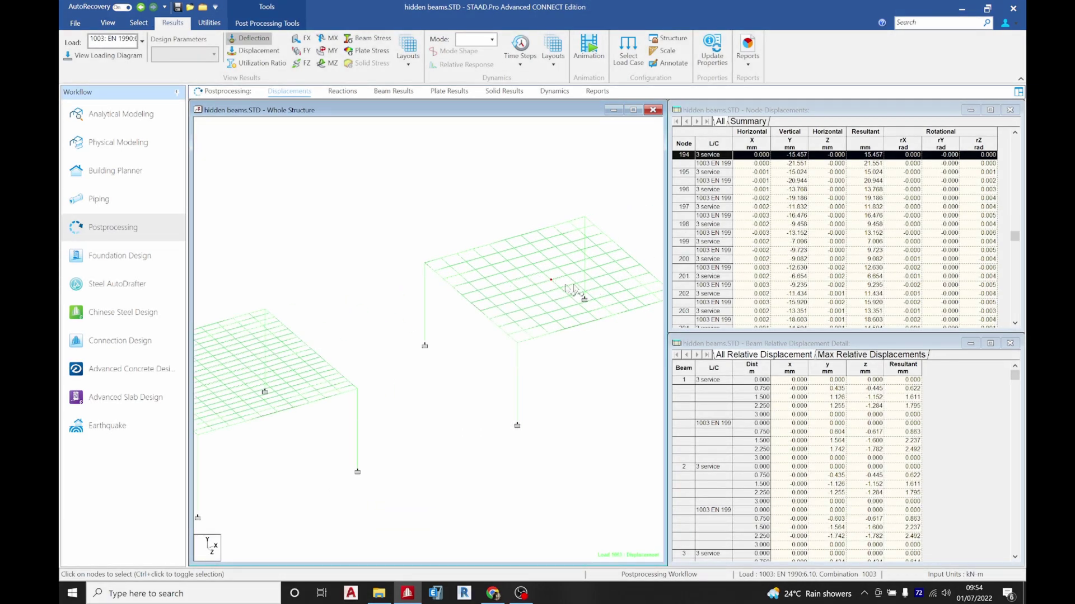
click(560, 288)
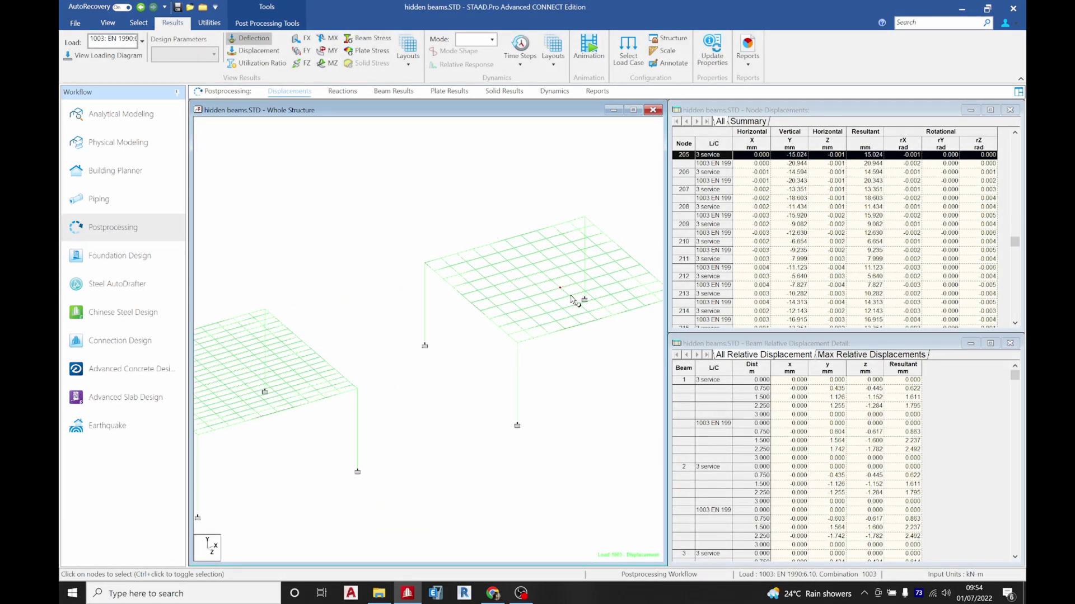
click(570, 295)
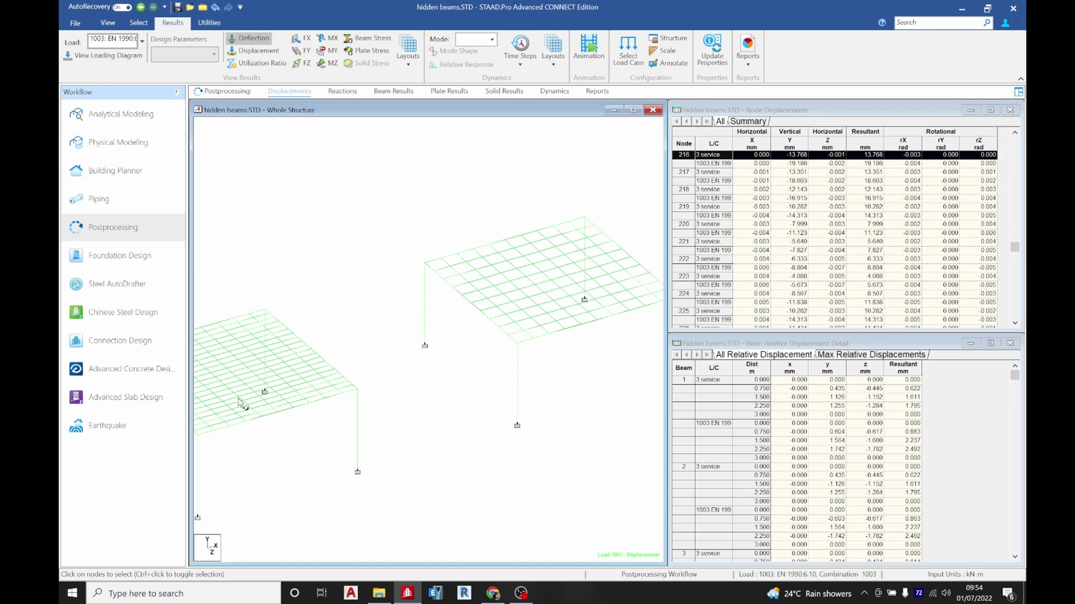
click(242, 403)
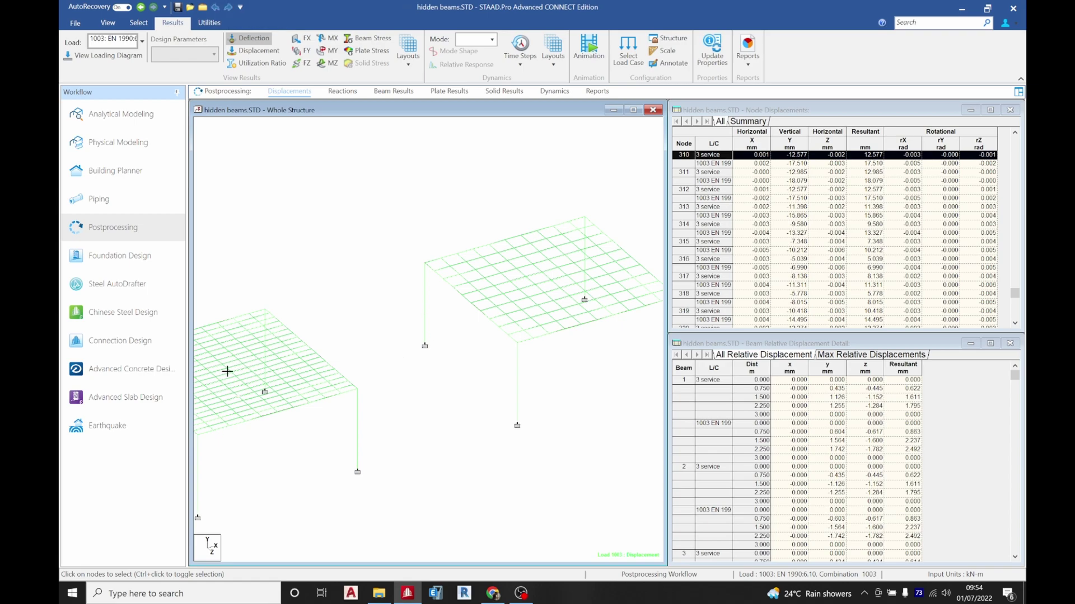